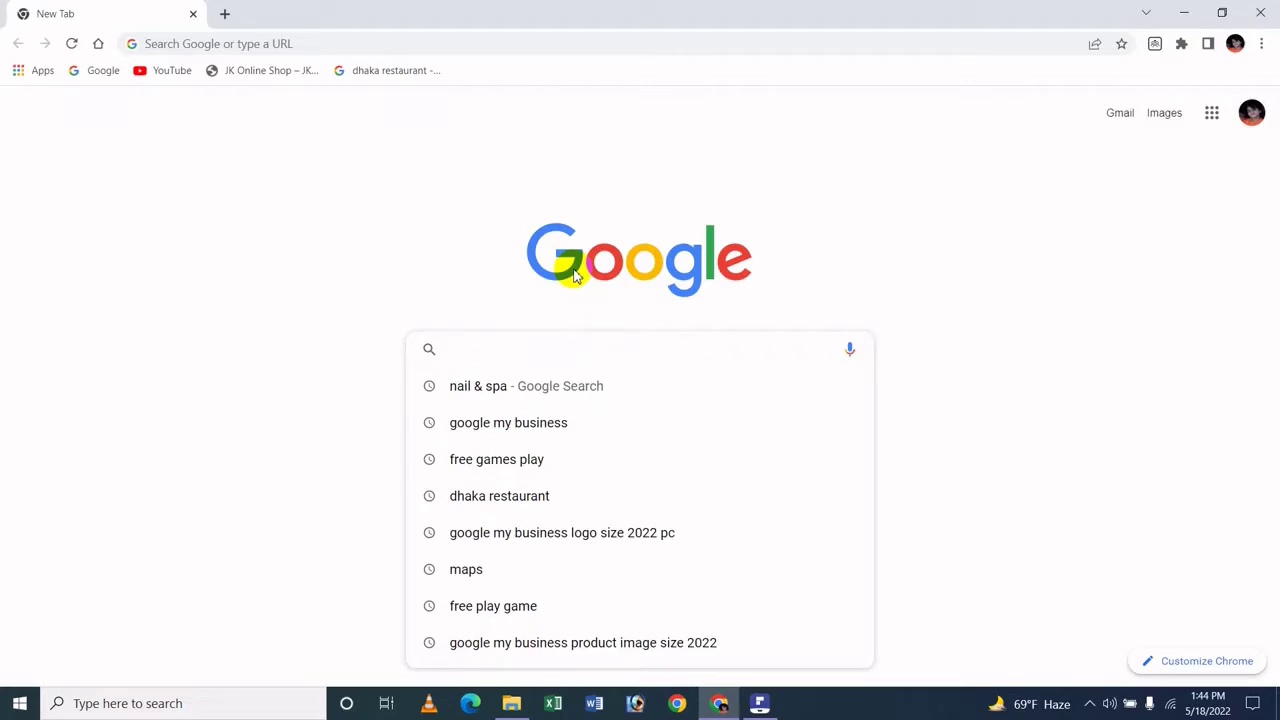
Search Google for "google my business", open the Google Business Profile site and go to managing the business
{"action": "type", "text": "g"}
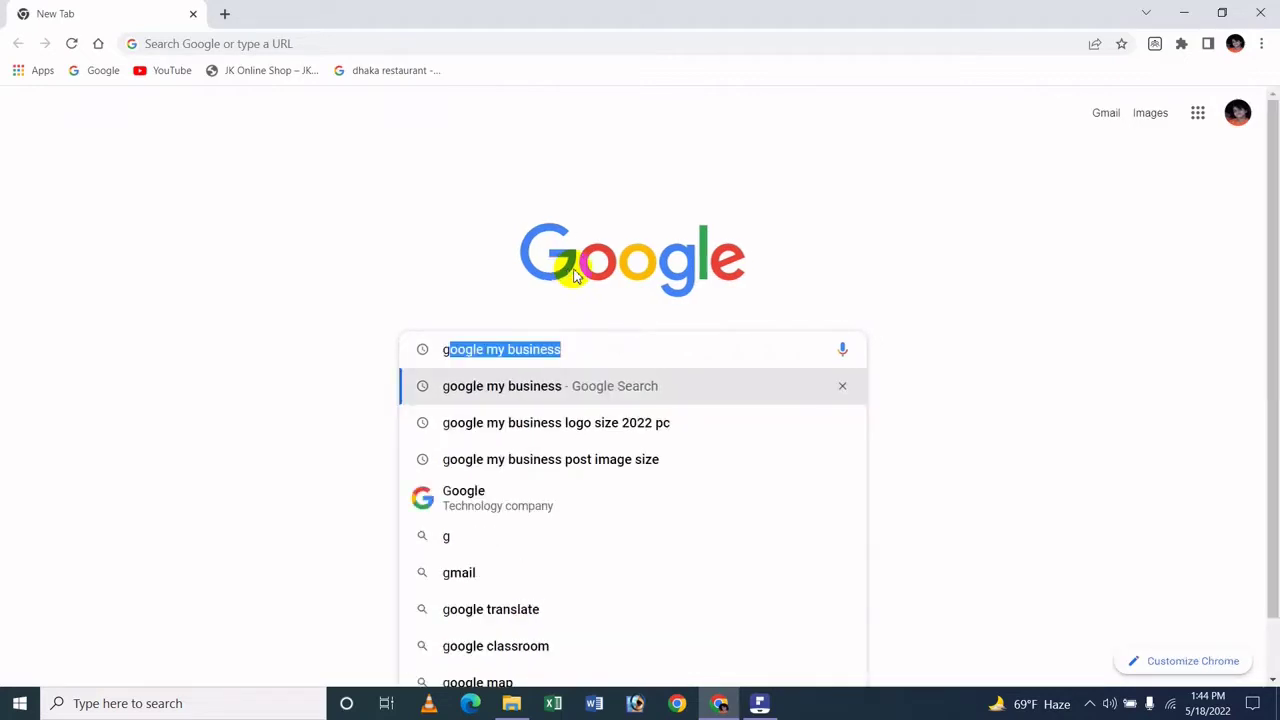
{"action": "key", "text": "Right"}
{"action": "key", "text": "Return"}
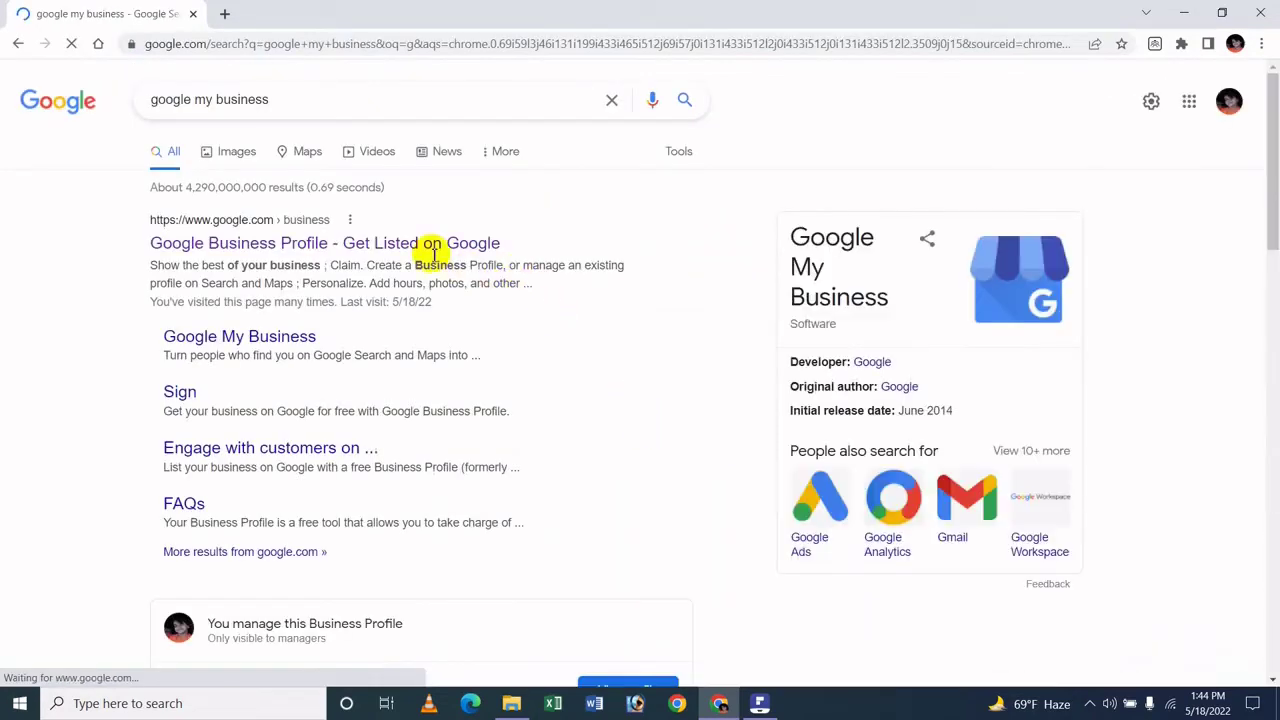
{"action": "left_click", "coordinate": [323, 250]}
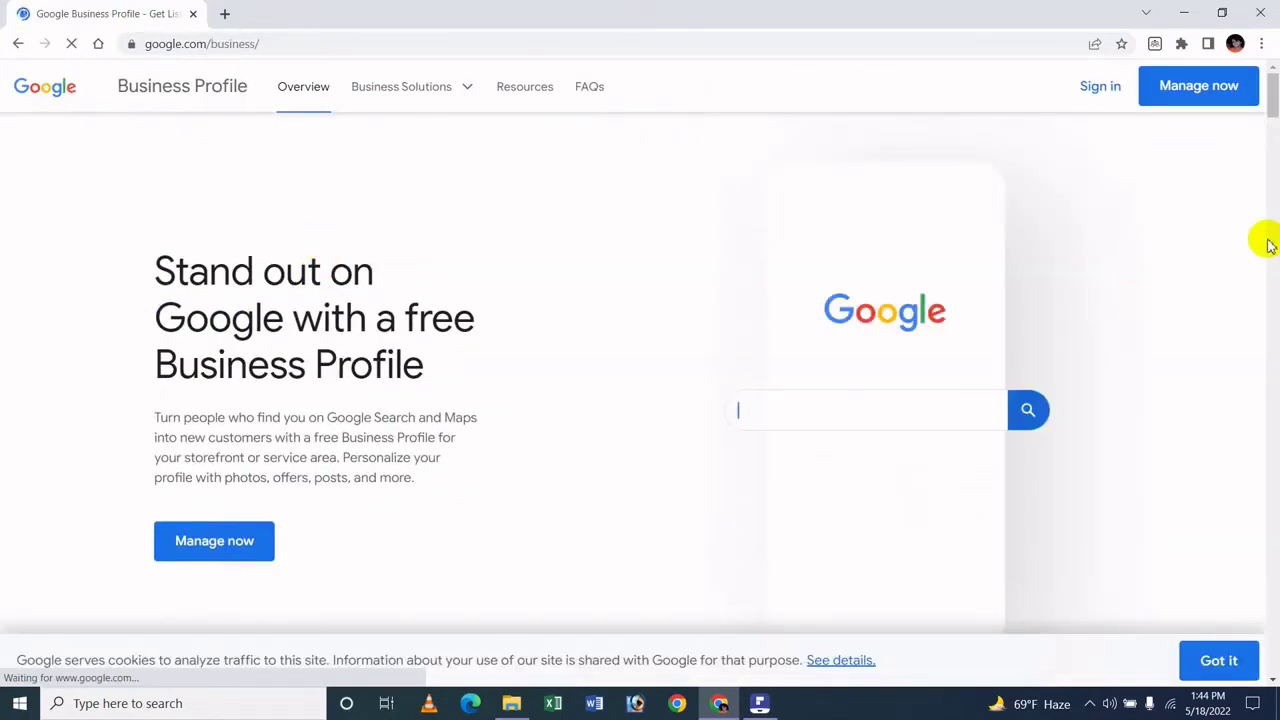
{"action": "left_click", "coordinate": [1175, 102]}
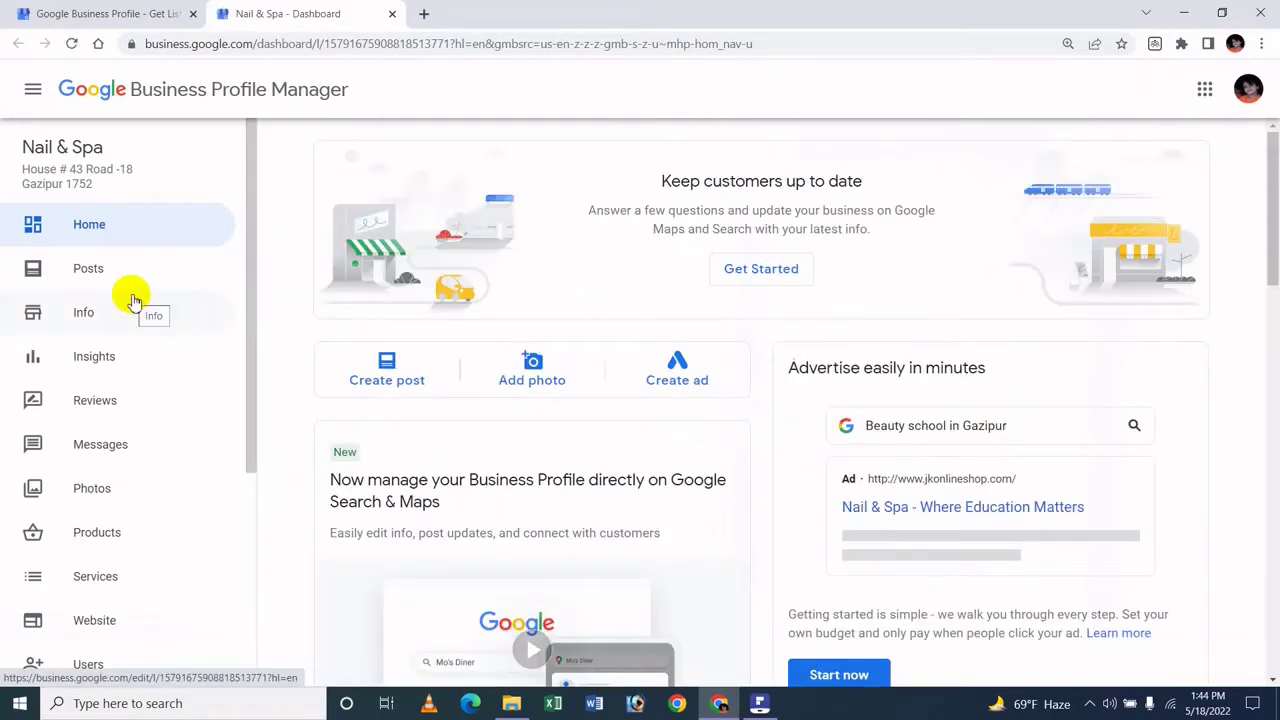
Review the Nail & Spa business info and open the option to edit it directly on Google Search
{"action": "left_click", "coordinate": [91, 318]}
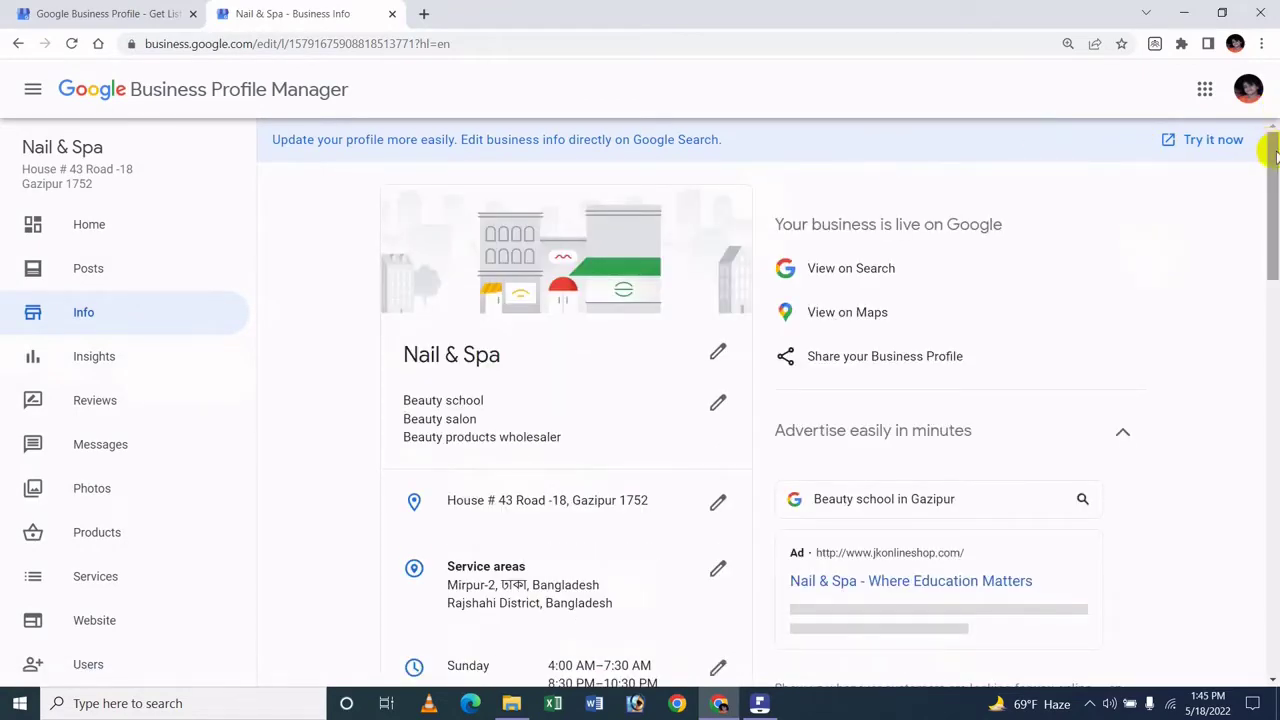
{"action": "left_click_drag", "start_coordinate": [1268, 150], "coordinate": [1240, 486]}
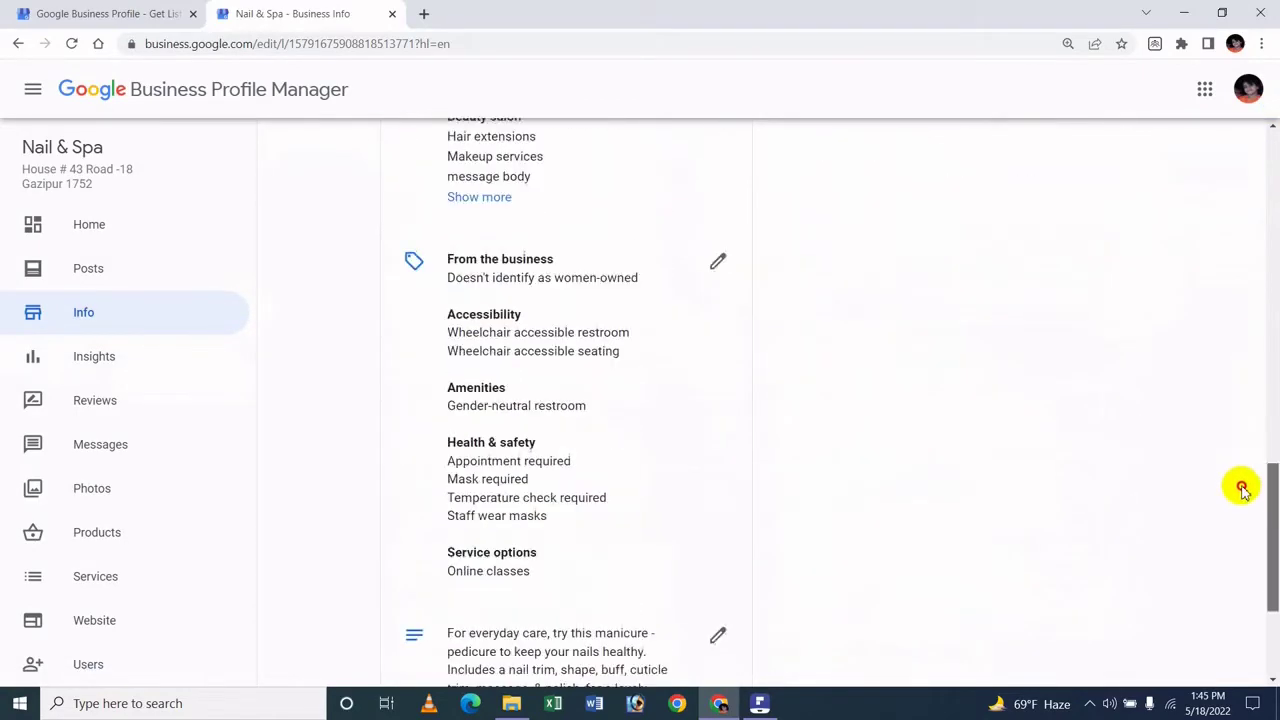
{"action": "mouse_move", "coordinate": [753, 710]}
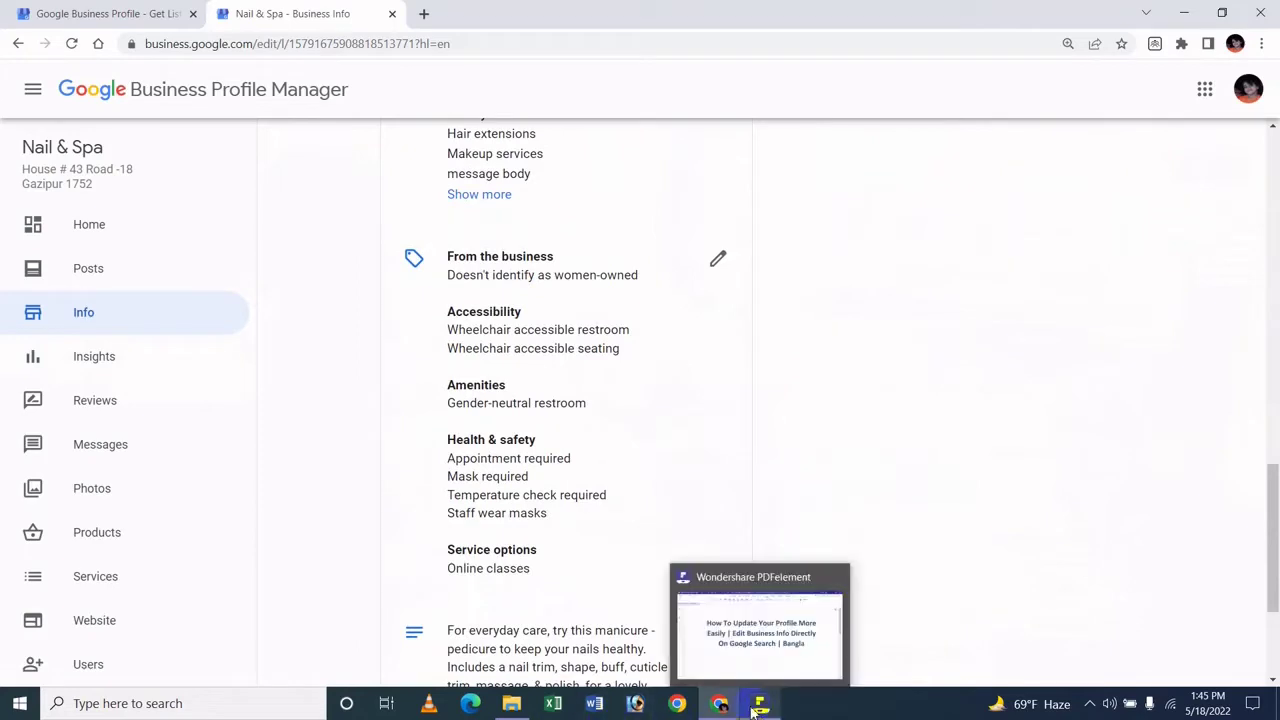
{"action": "scroll", "coordinate": [471, 349], "scroll_direction": "down", "scroll_amount": 2}
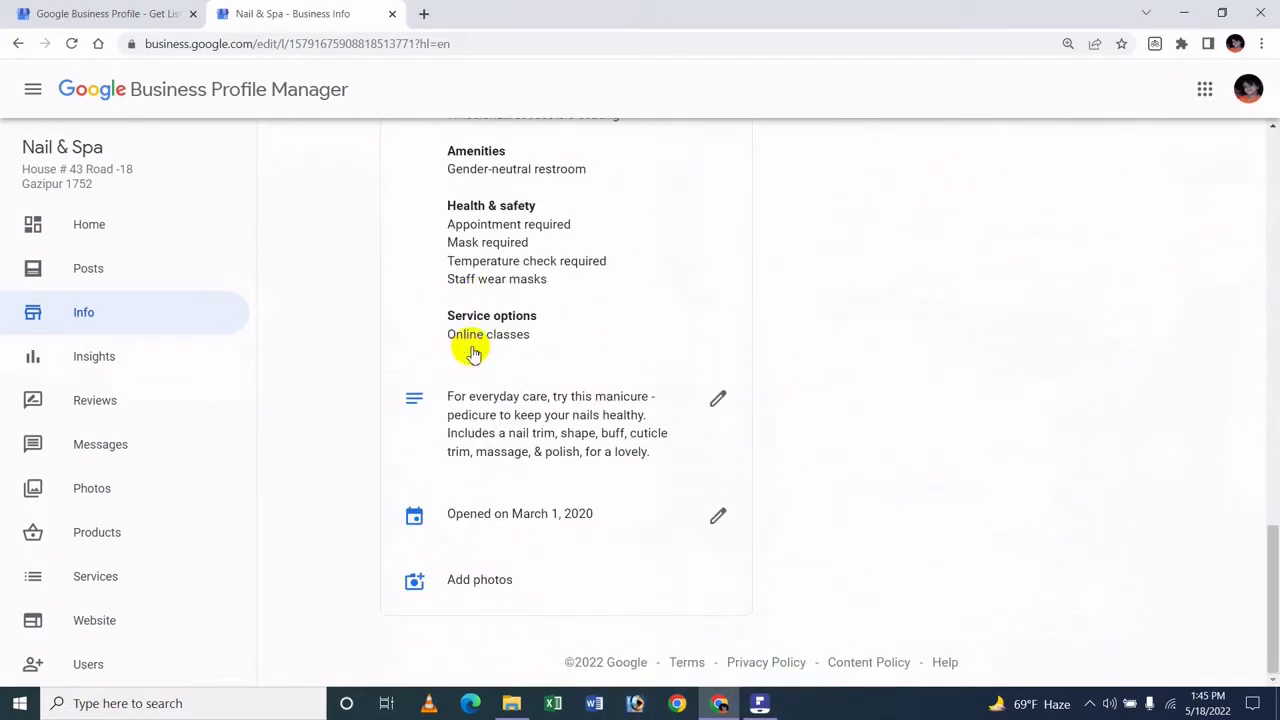
{"action": "scroll", "coordinate": [800, 437], "scroll_direction": "up", "scroll_amount": 3}
{"action": "scroll", "coordinate": [800, 437], "scroll_direction": "up", "scroll_amount": 4}
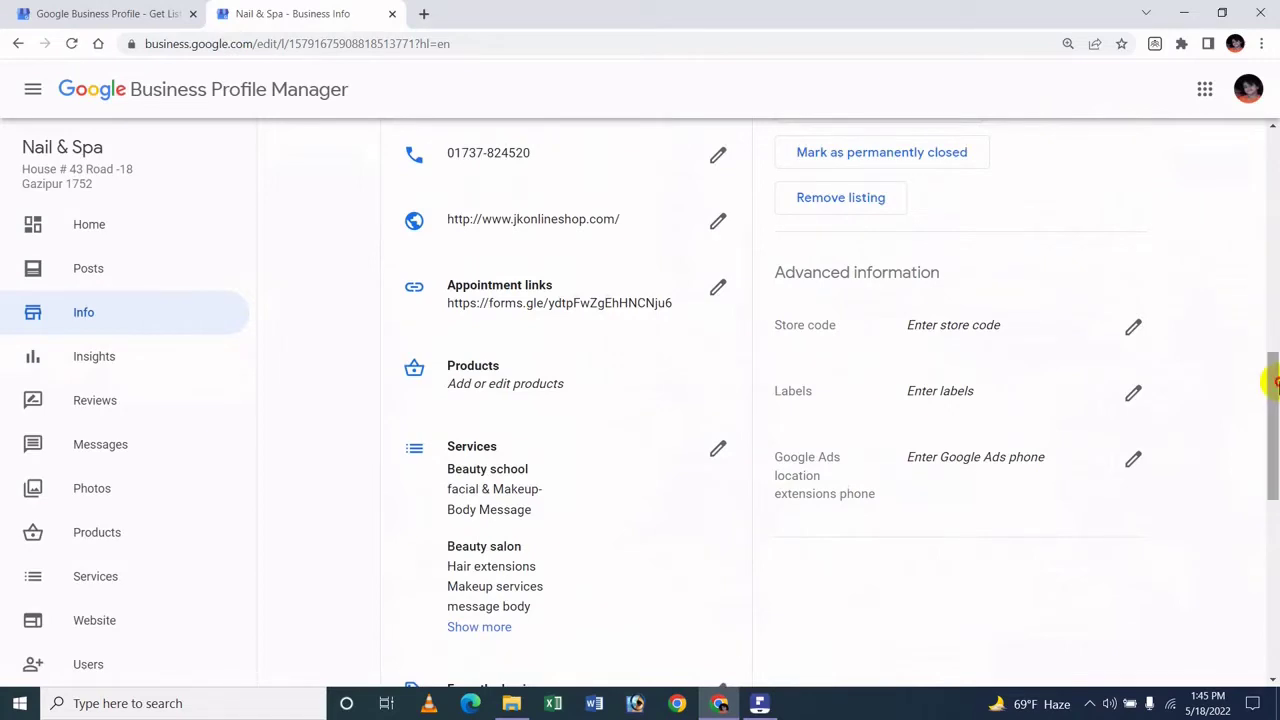
{"action": "left_click_drag", "start_coordinate": [1274, 380], "coordinate": [1268, 8]}
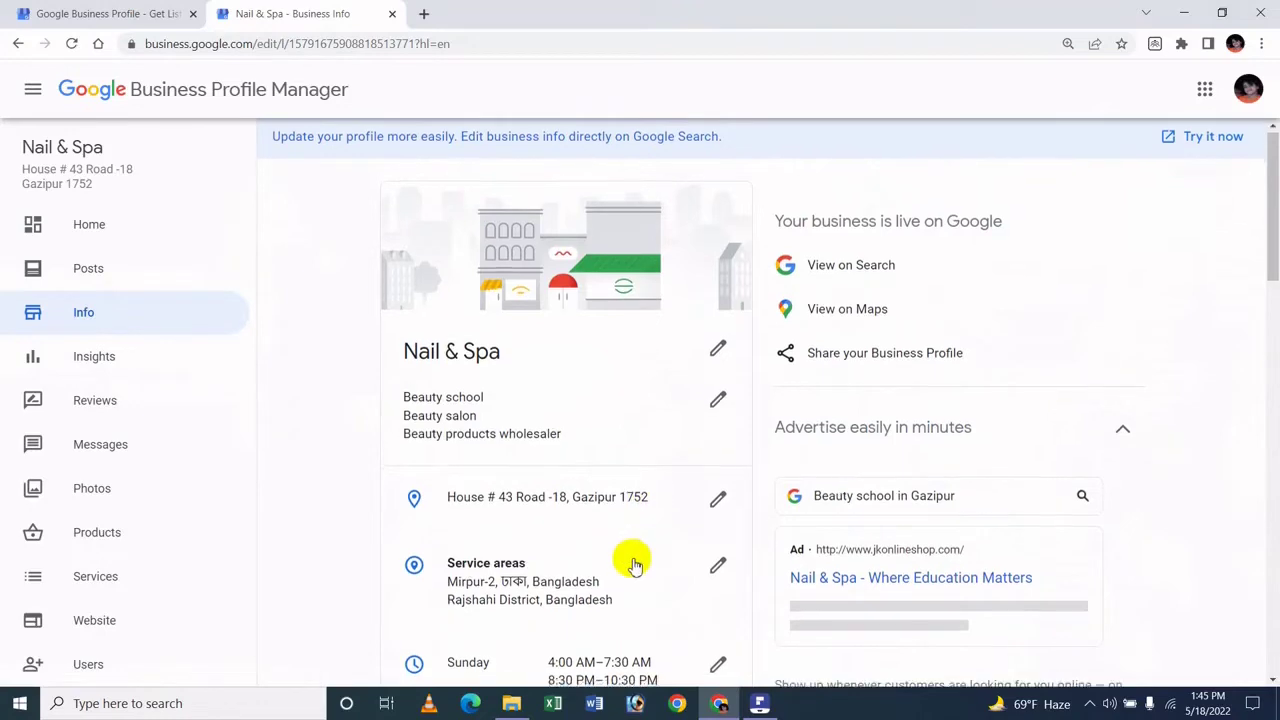
{"action": "scroll", "coordinate": [632, 552], "scroll_direction": "down", "scroll_amount": 2}
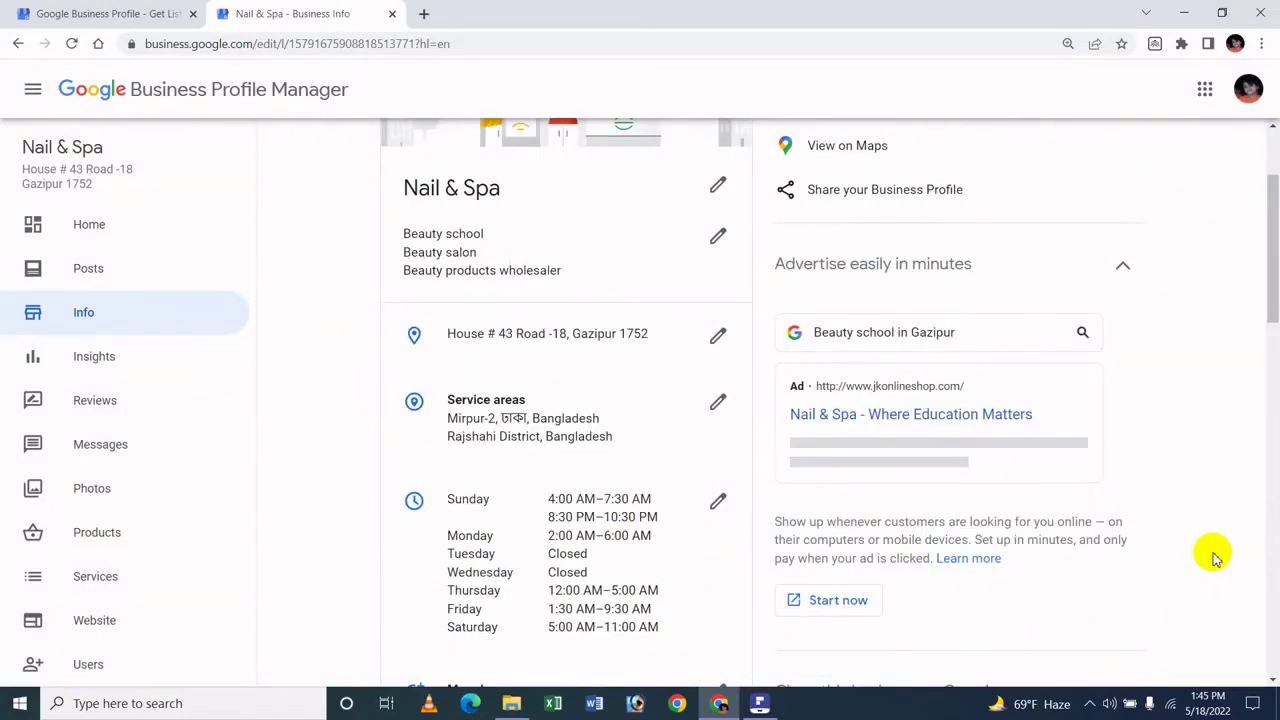
{"action": "scroll", "coordinate": [700, 354], "scroll_direction": "up", "scroll_amount": 2}
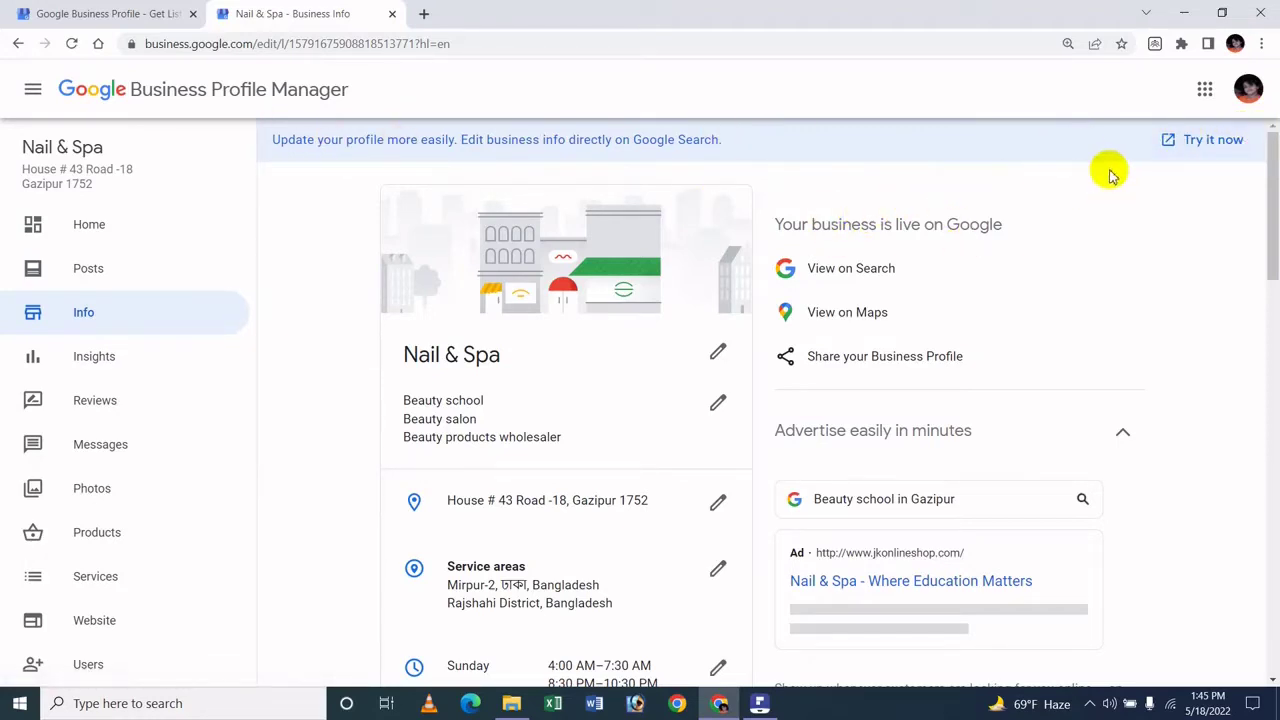
{"action": "left_click", "coordinate": [1189, 148]}
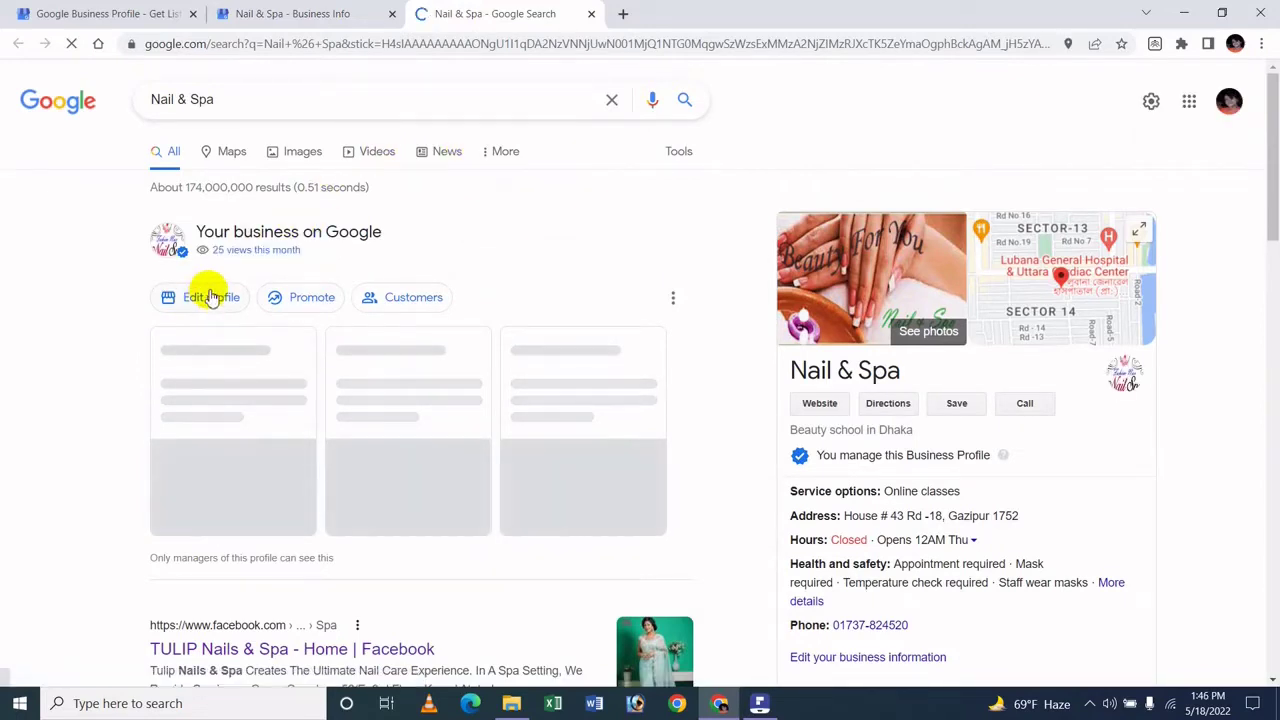
Search Google for "Nail & Spa" in a new tab and view the managed business profile
{"action": "left_click", "coordinate": [625, 13]}
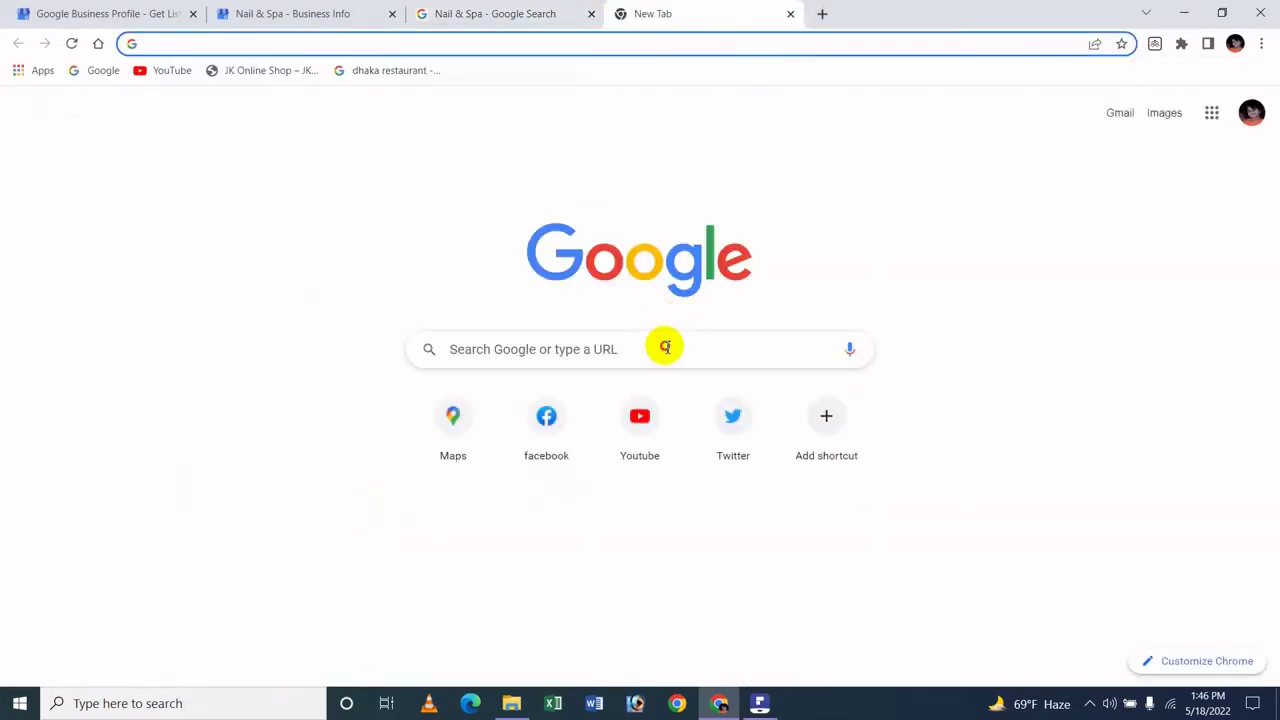
{"action": "left_click", "coordinate": [665, 348]}
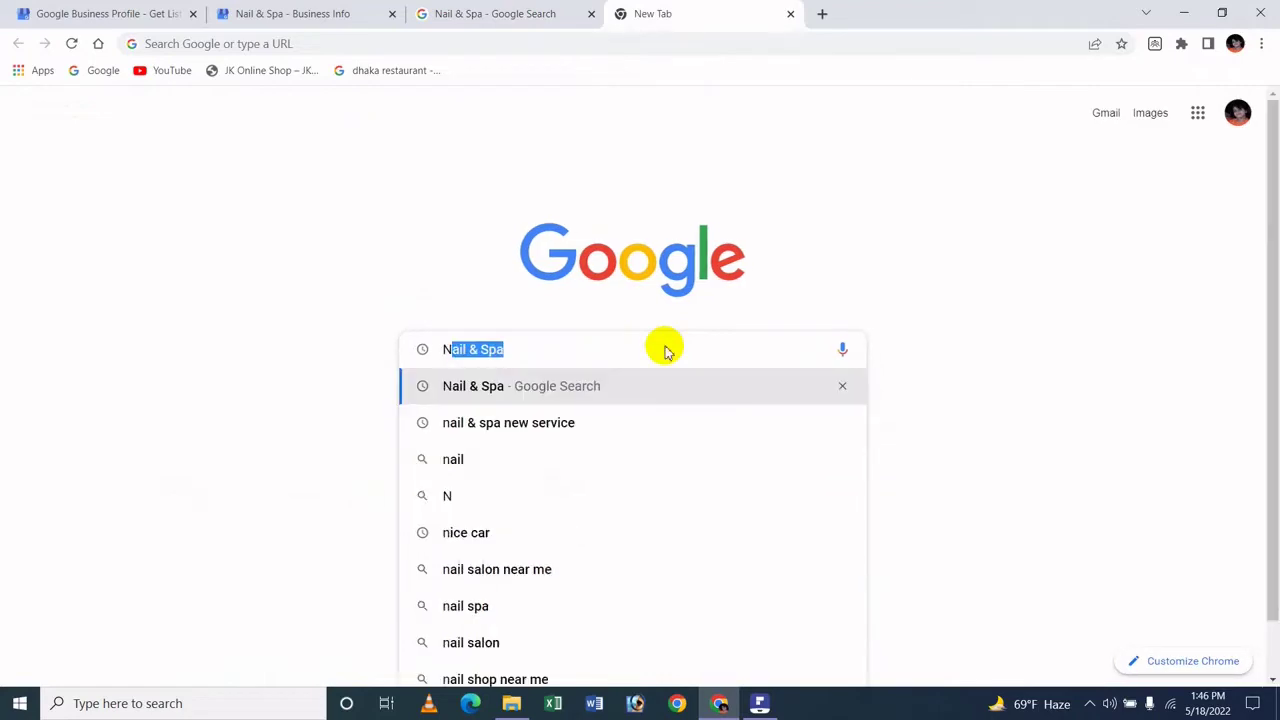
{"action": "type", "text": "N"}
{"action": "key", "text": "Right"}
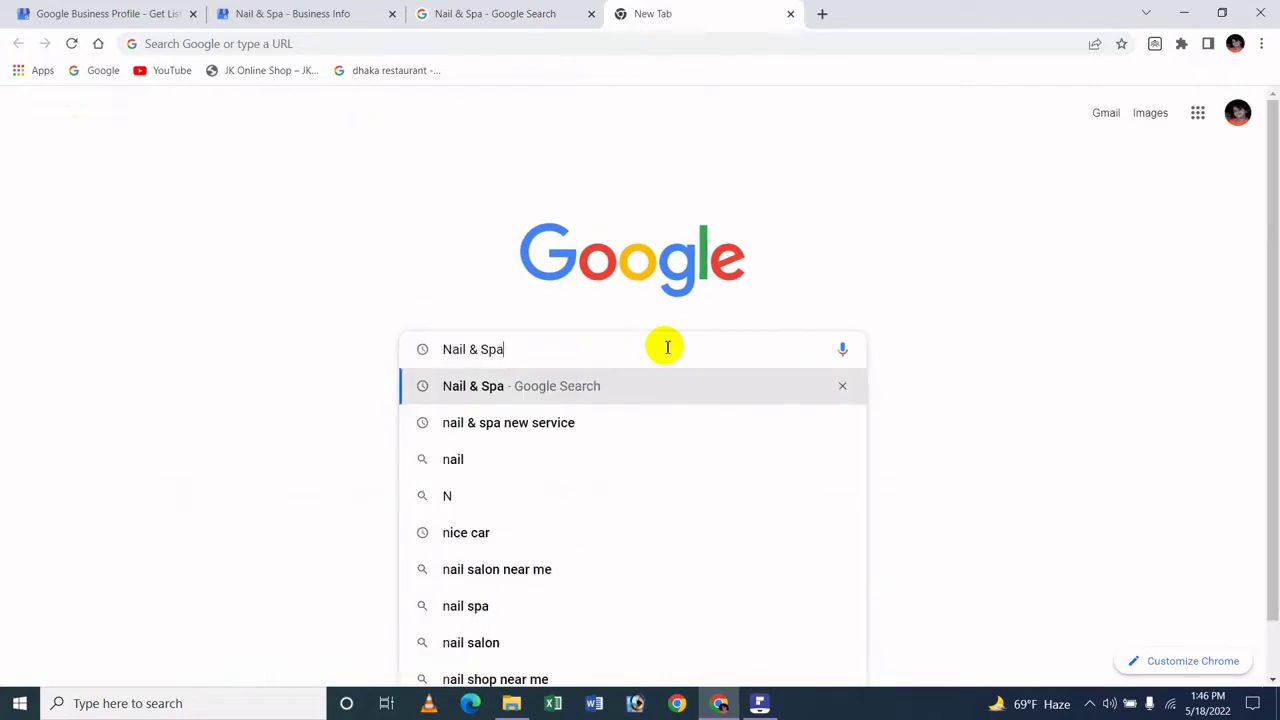
{"action": "key", "text": "Return"}
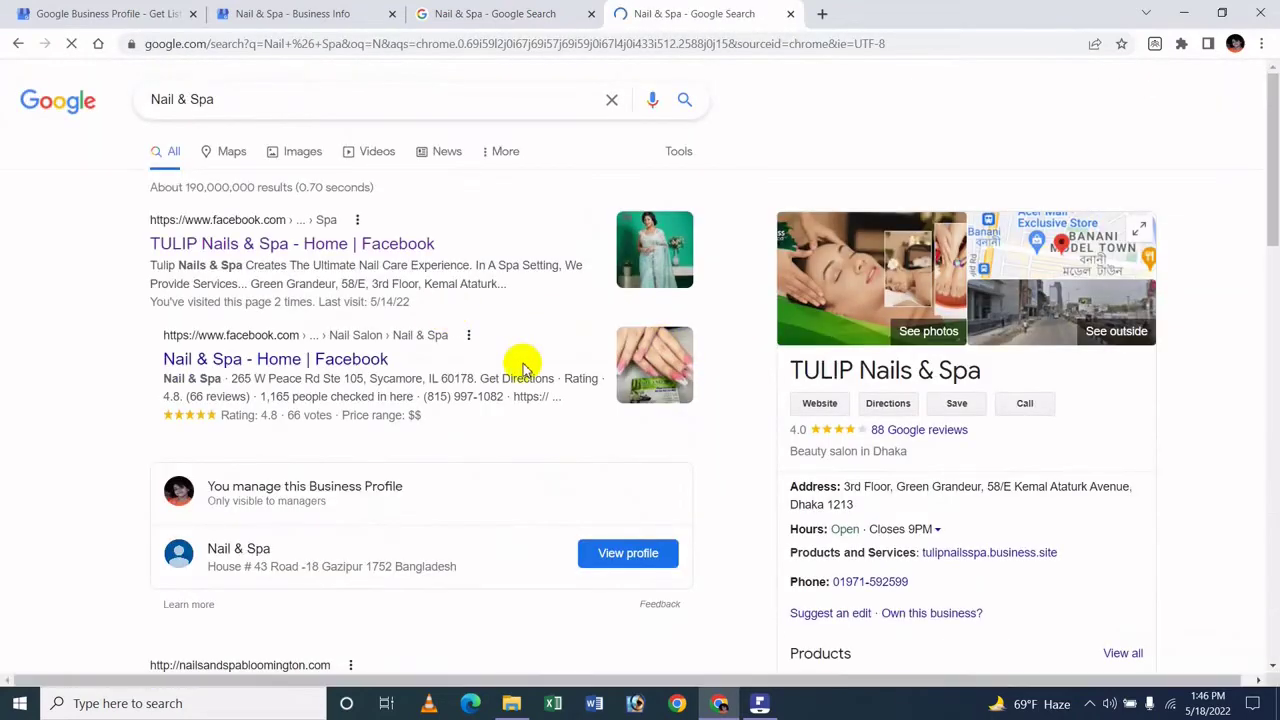
{"action": "left_click", "coordinate": [586, 551]}
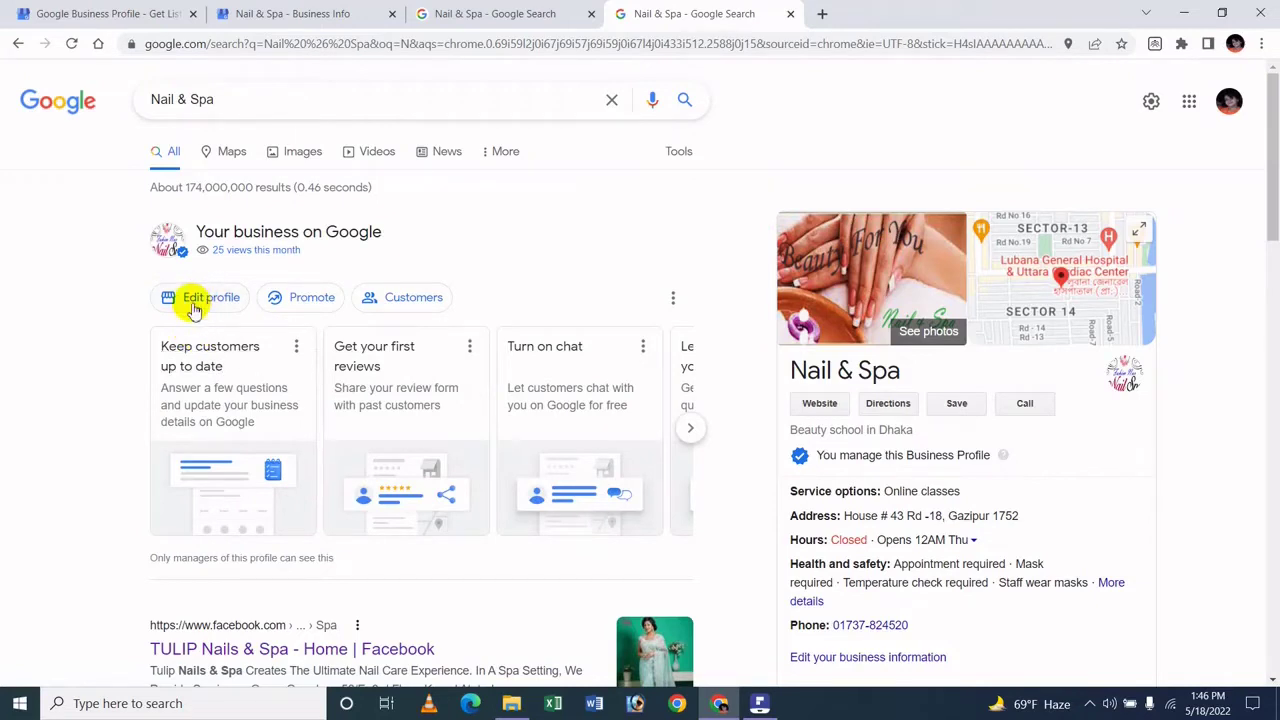
Return to the first Nail & Spa search tab and open the profile's business information for editing
{"action": "left_click", "coordinate": [458, 12]}
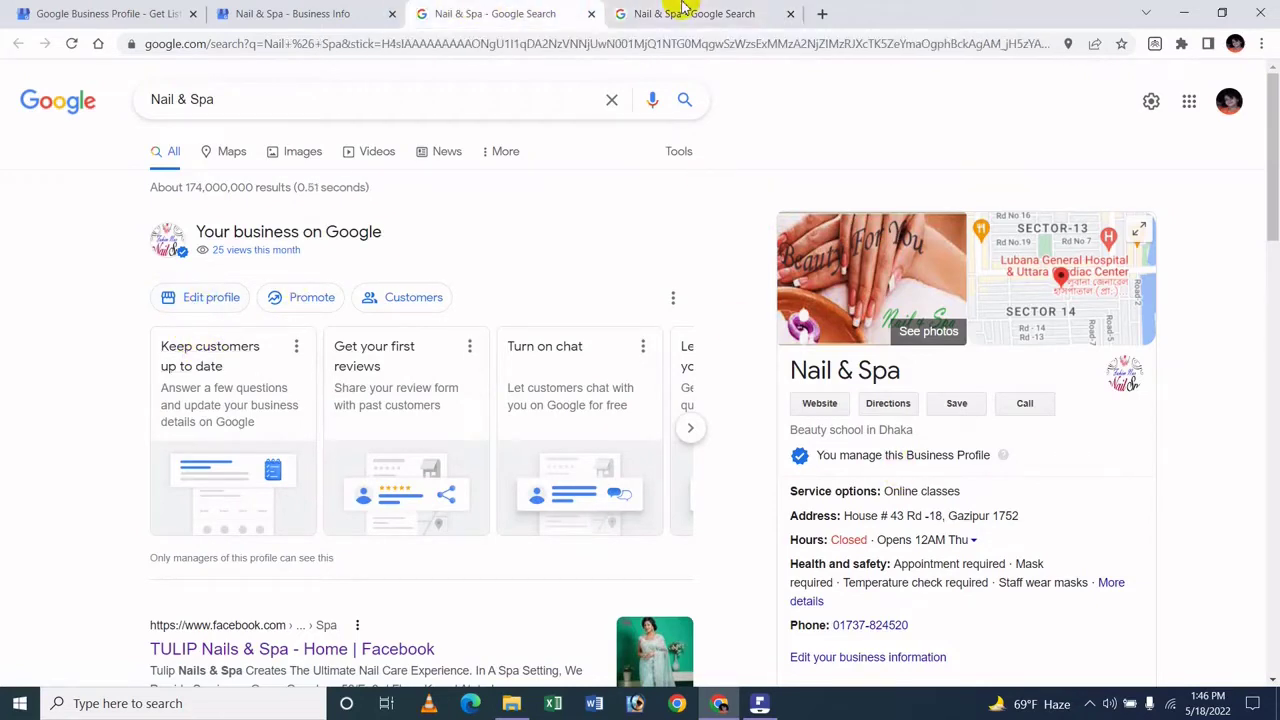
{"action": "left_click", "coordinate": [650, 10]}
{"action": "left_click", "coordinate": [500, 10]}
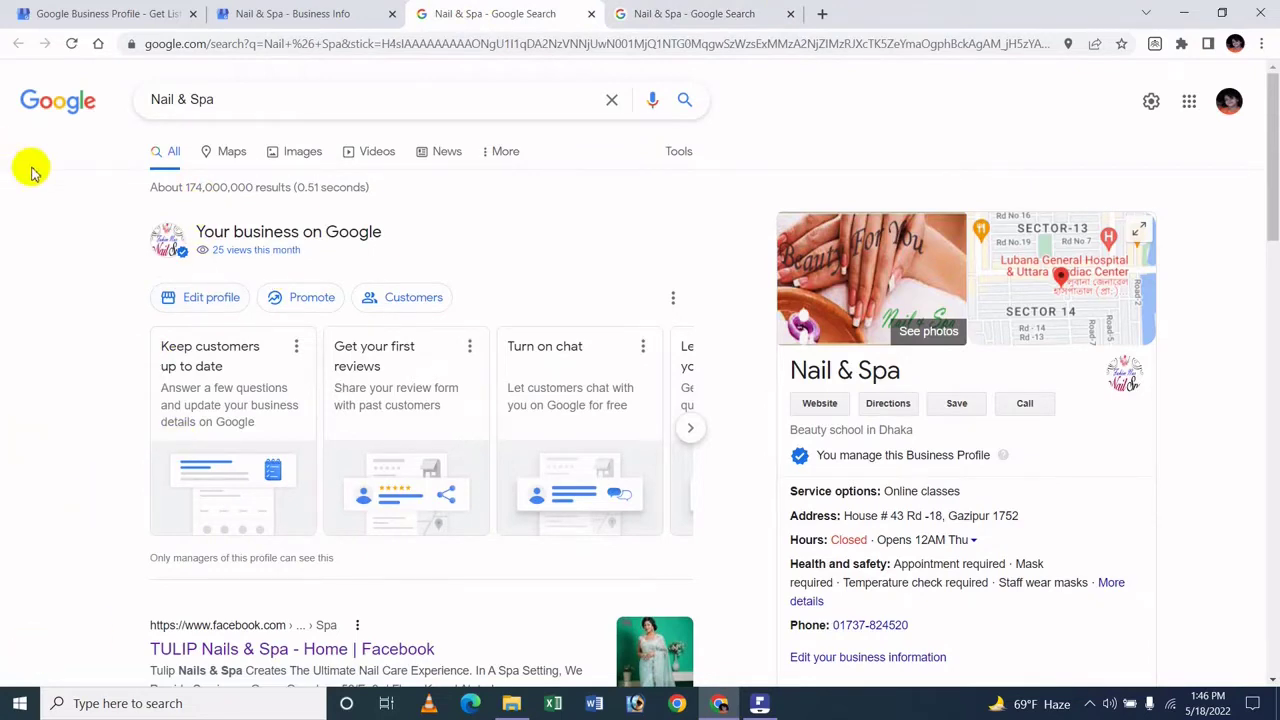
{"action": "left_click", "coordinate": [198, 294]}
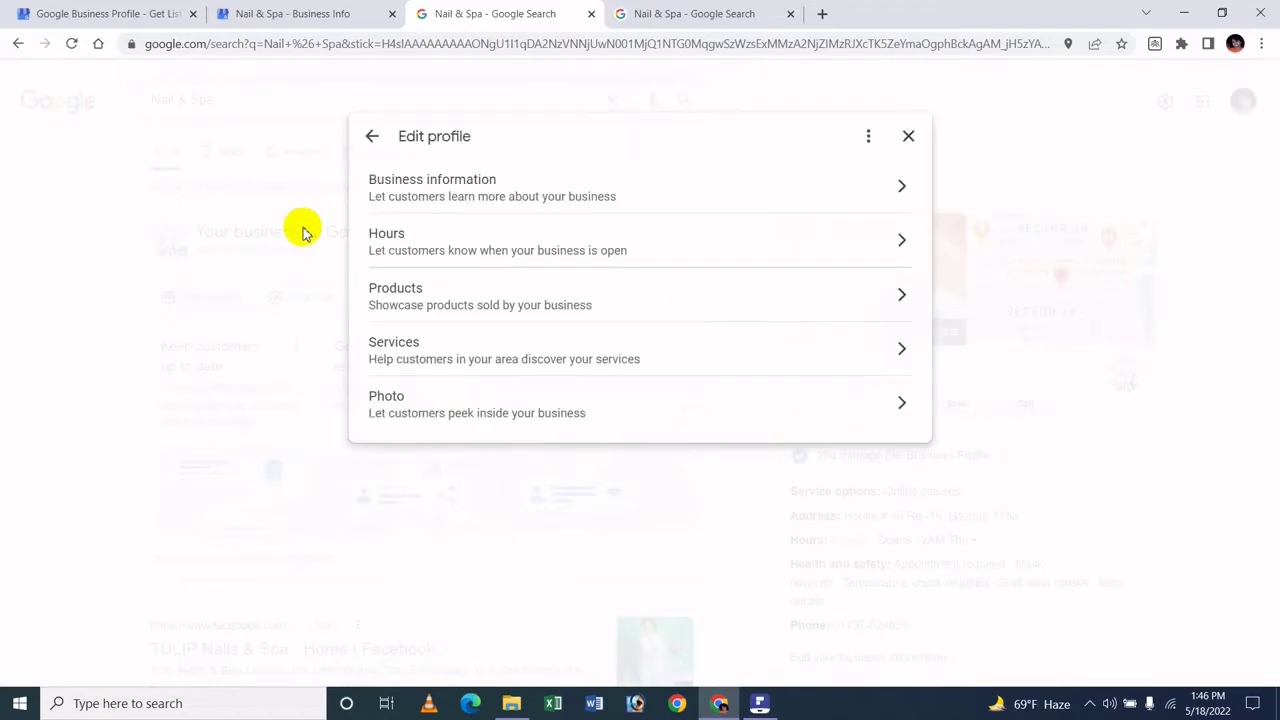
{"action": "left_click", "coordinate": [362, 195]}
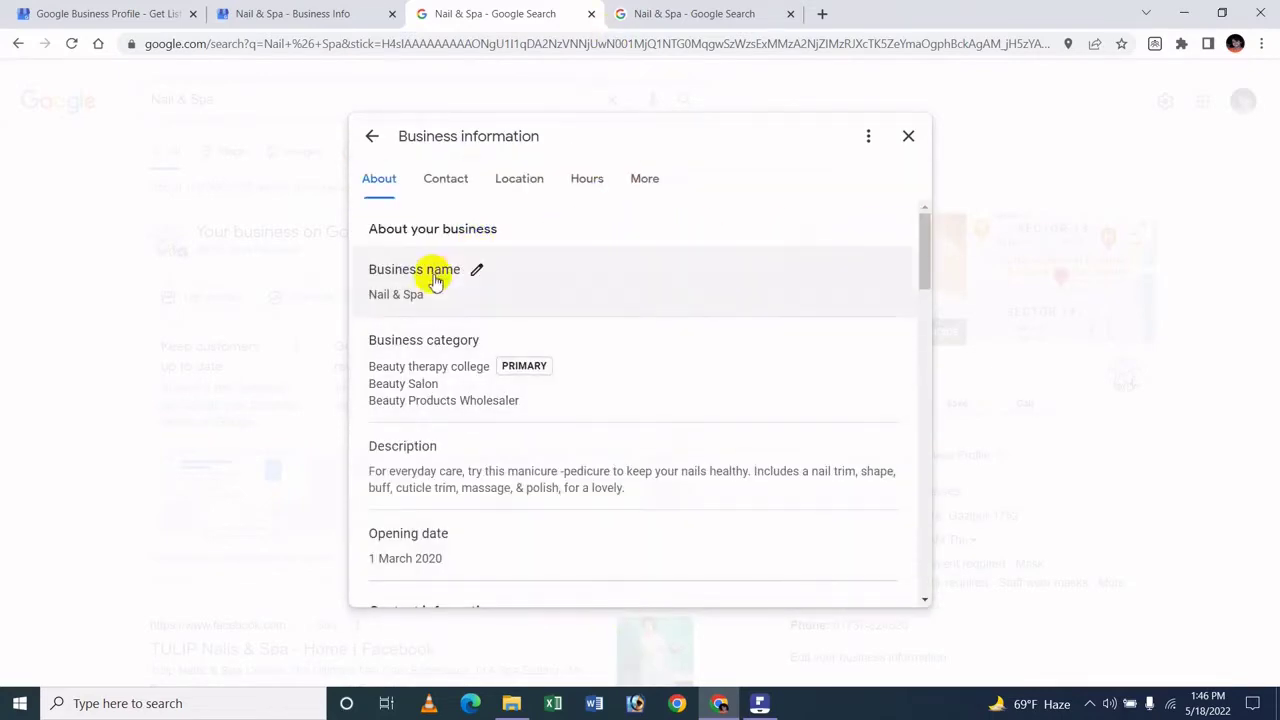
{"action": "scroll", "coordinate": [440, 270], "scroll_direction": "down", "scroll_amount": 1}
{"action": "scroll", "coordinate": [455, 248], "scroll_direction": "up", "scroll_amount": 1}
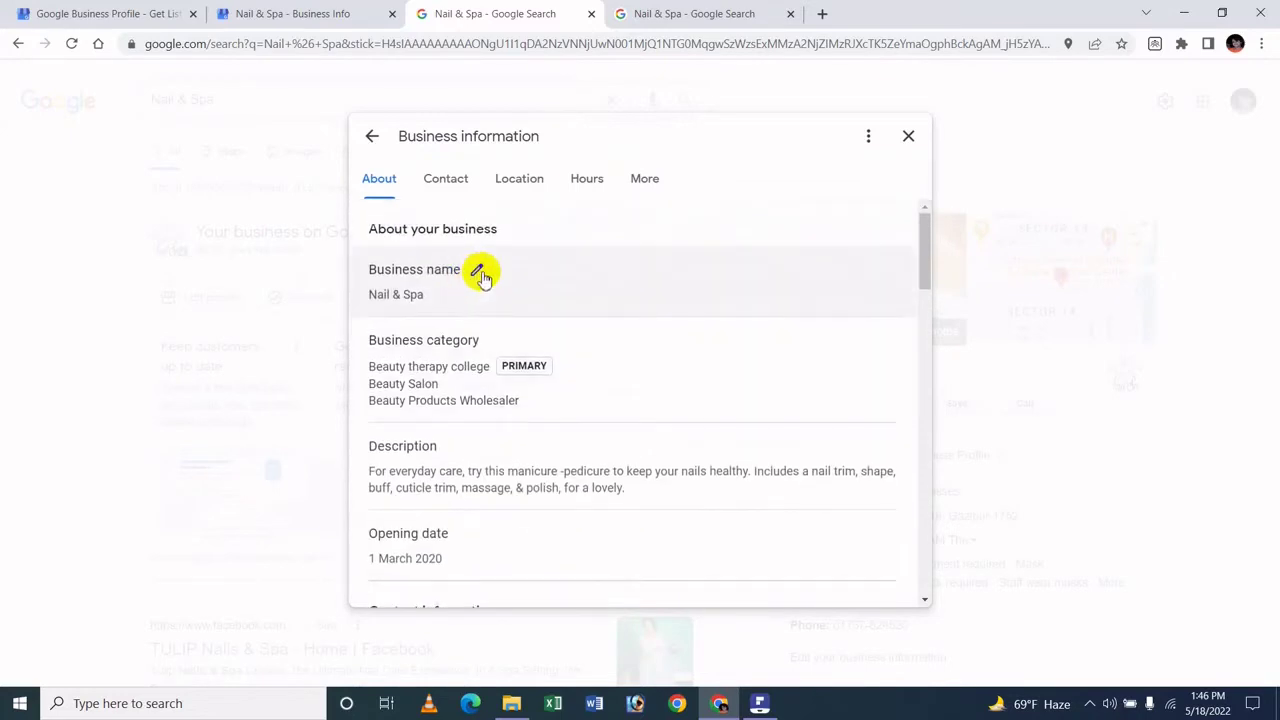
Try replacing the business name with "ffchfd" and discard the edit
{"action": "left_click", "coordinate": [477, 272]}
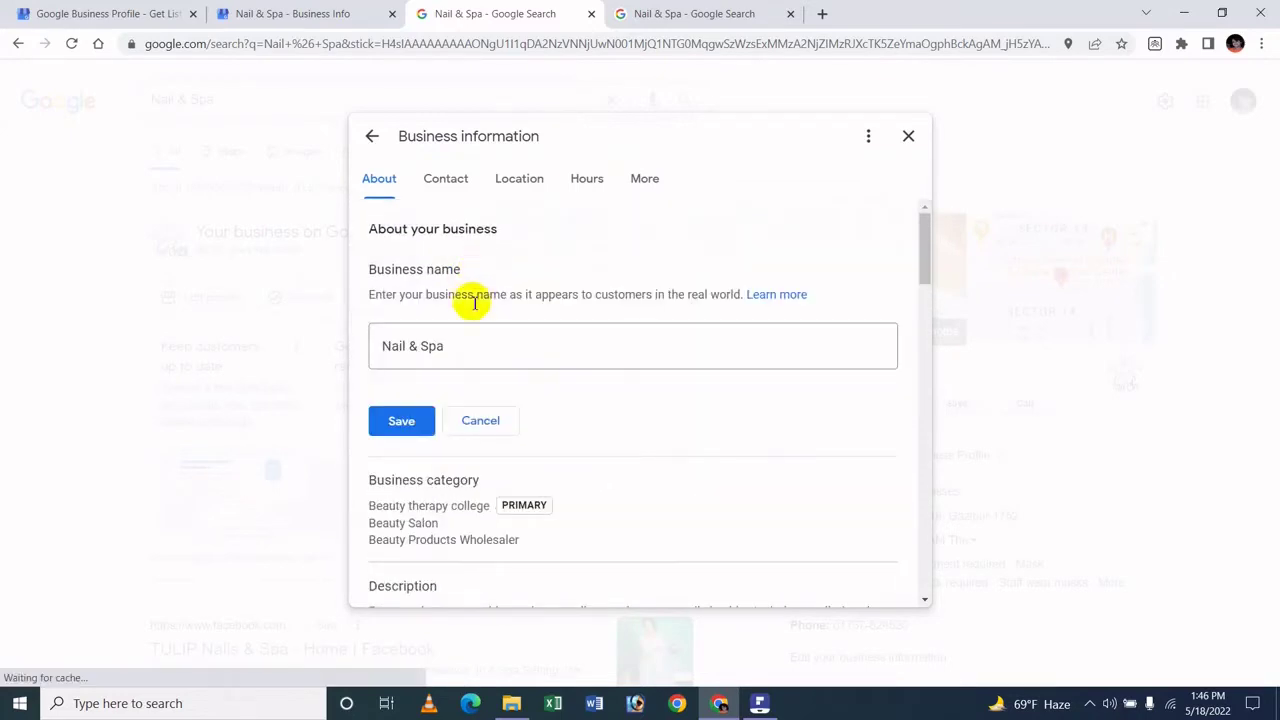
{"action": "left_click", "coordinate": [450, 355]}
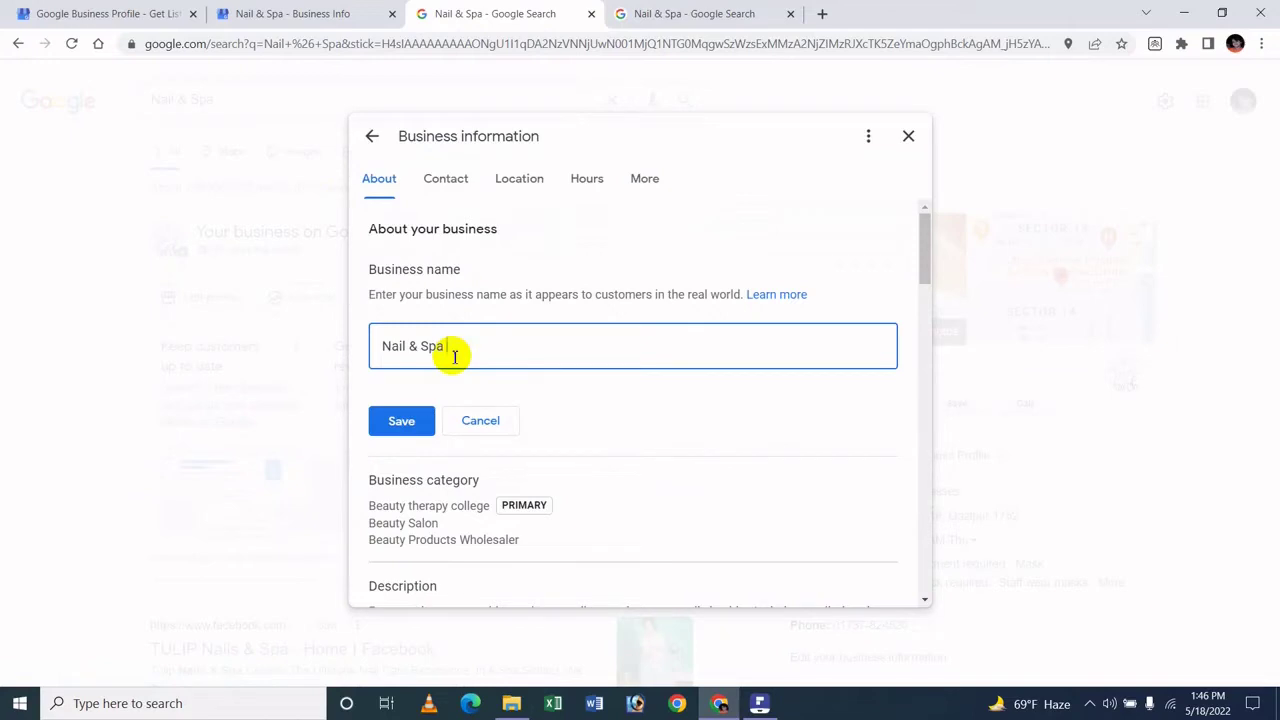
{"action": "key", "text": "ctrl+a"}
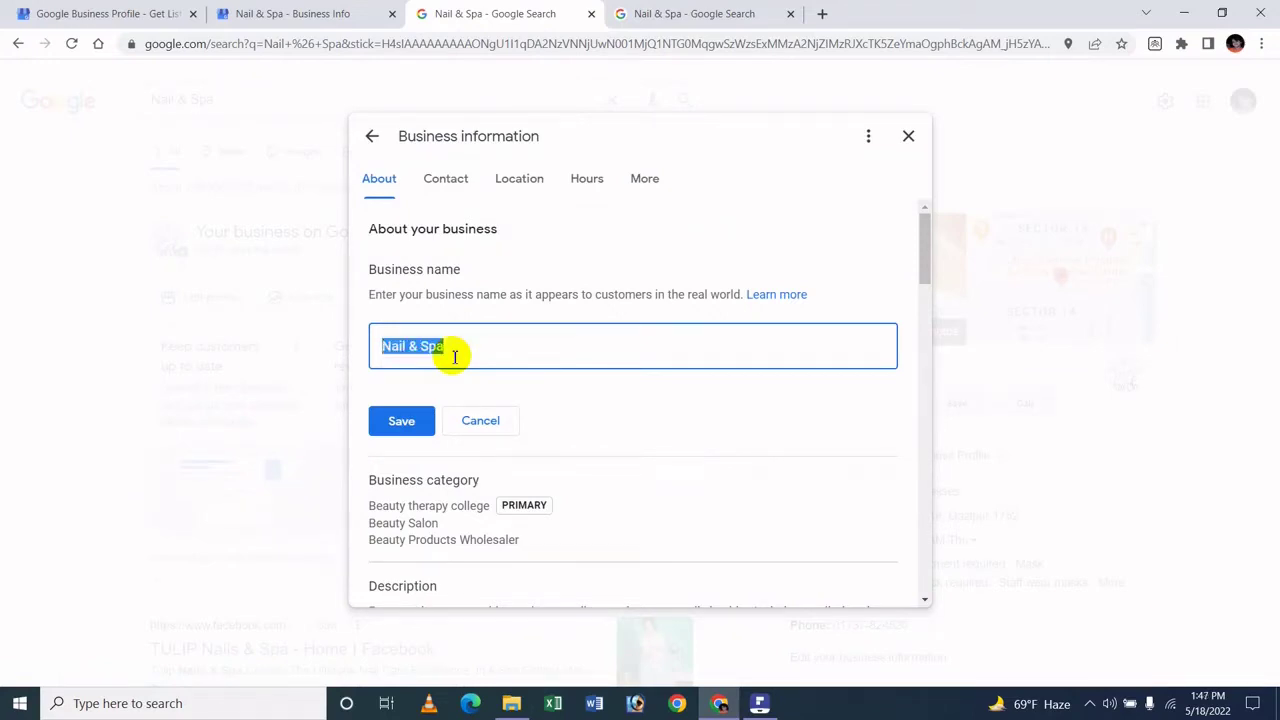
{"action": "key", "text": "BackSpace"}
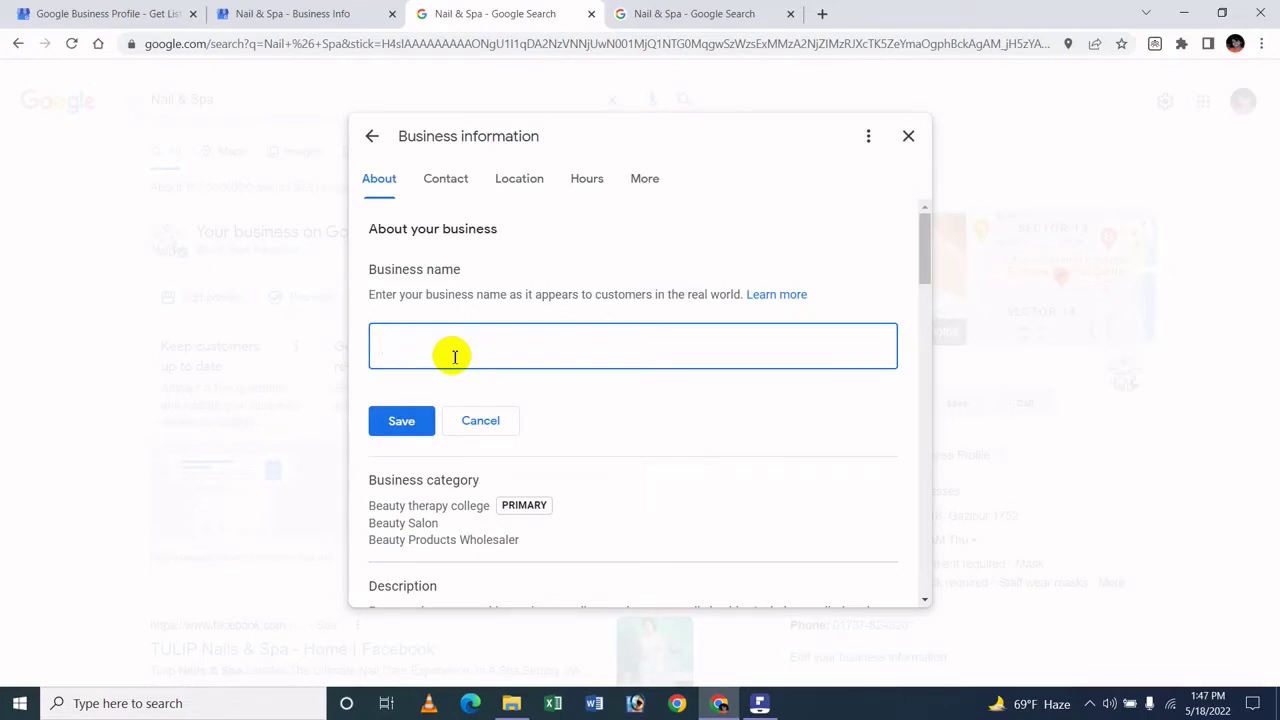
{"action": "key", "text": "ctrl+z"}
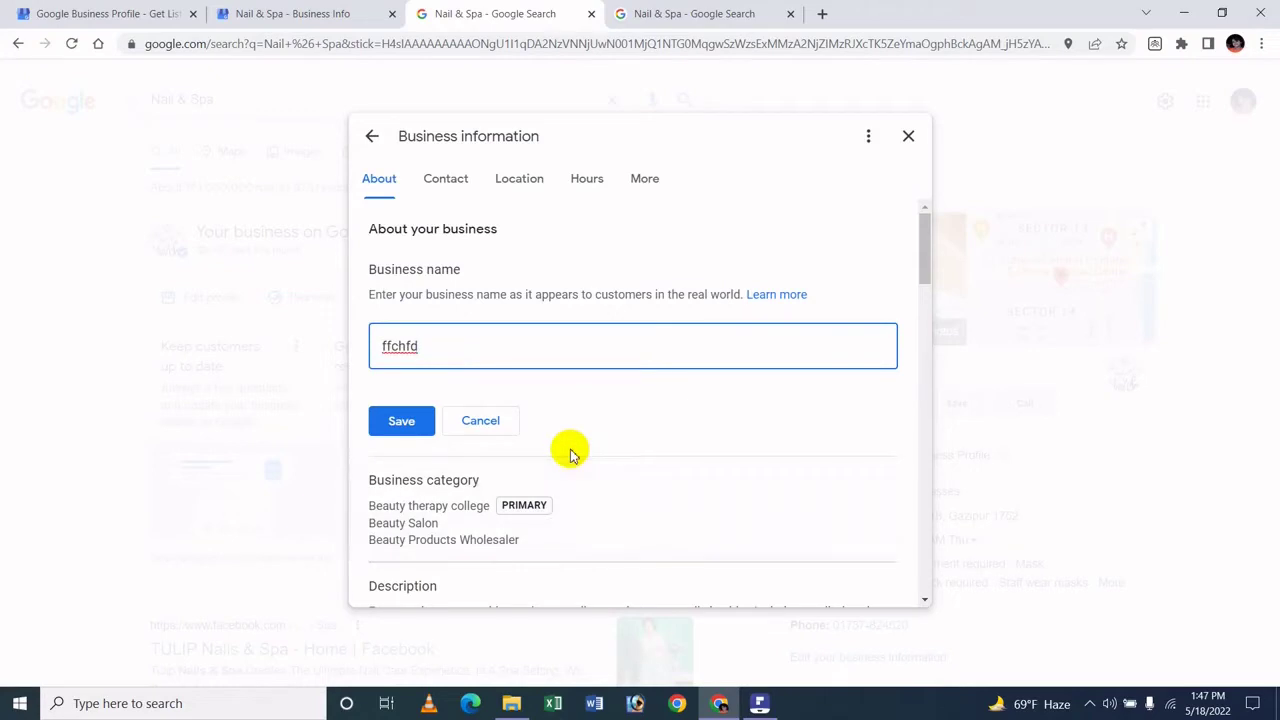
{"action": "key", "text": "ctrl+a"}
{"action": "left_click", "coordinate": [568, 441]}
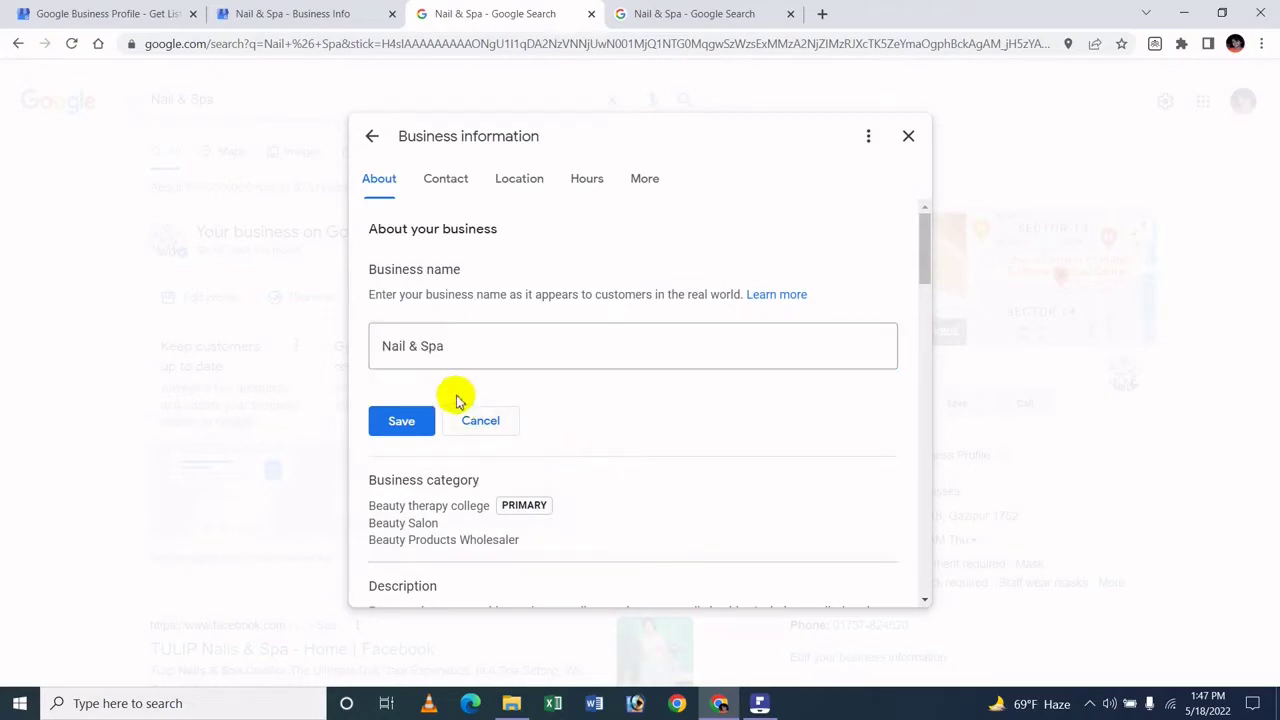
{"action": "left_click", "coordinate": [481, 422]}
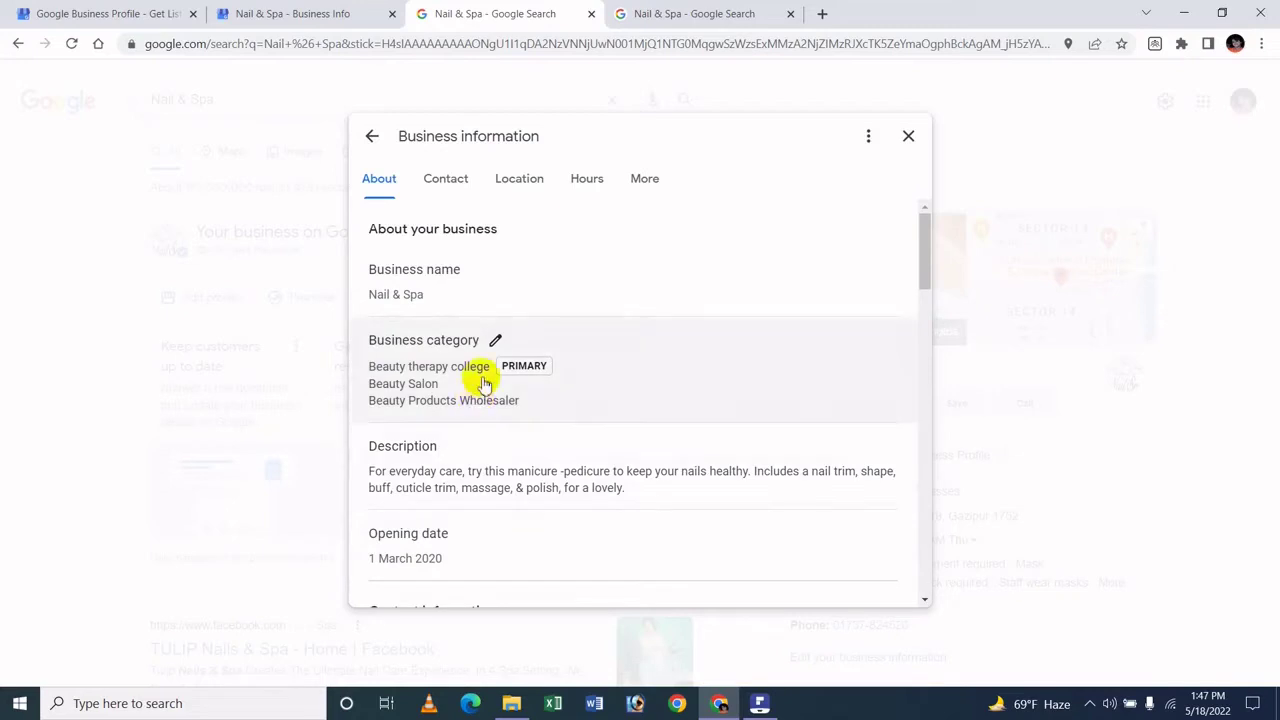
Open the business categories for editing and try adding another additional category, searching for "Beauty"
{"action": "left_click", "coordinate": [496, 341]}
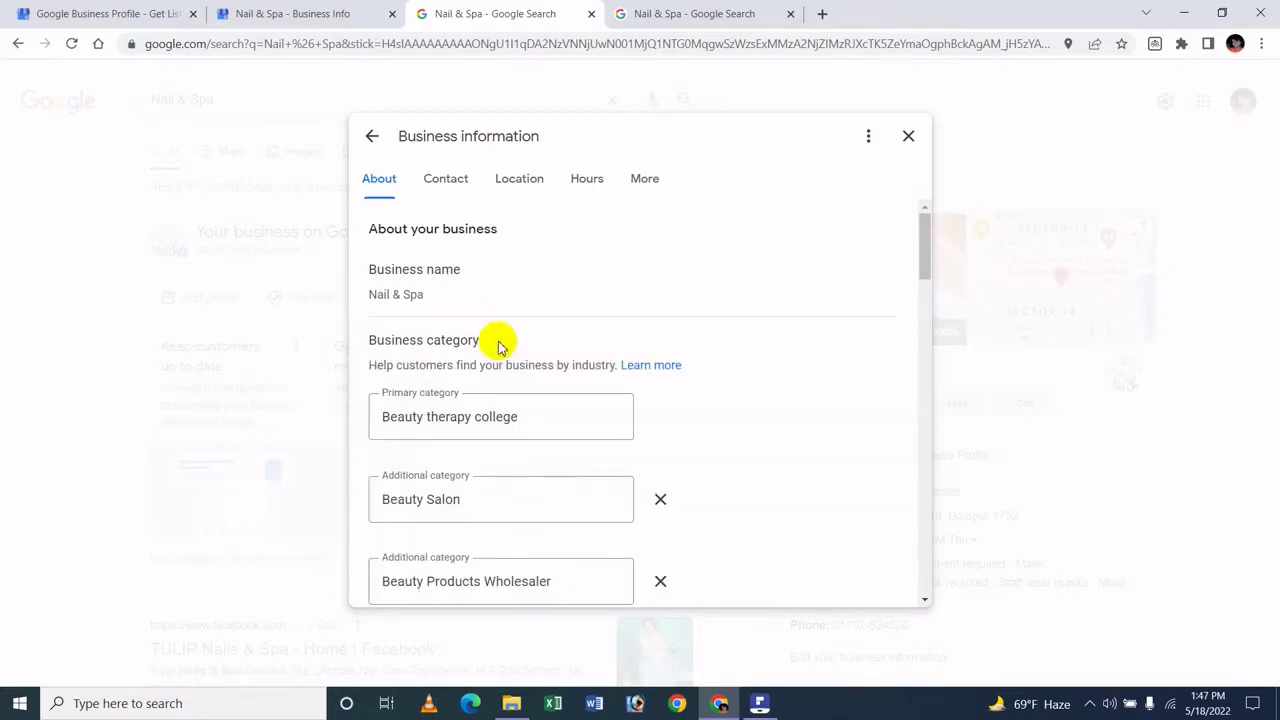
{"action": "scroll", "coordinate": [500, 345], "scroll_direction": "down", "scroll_amount": 2}
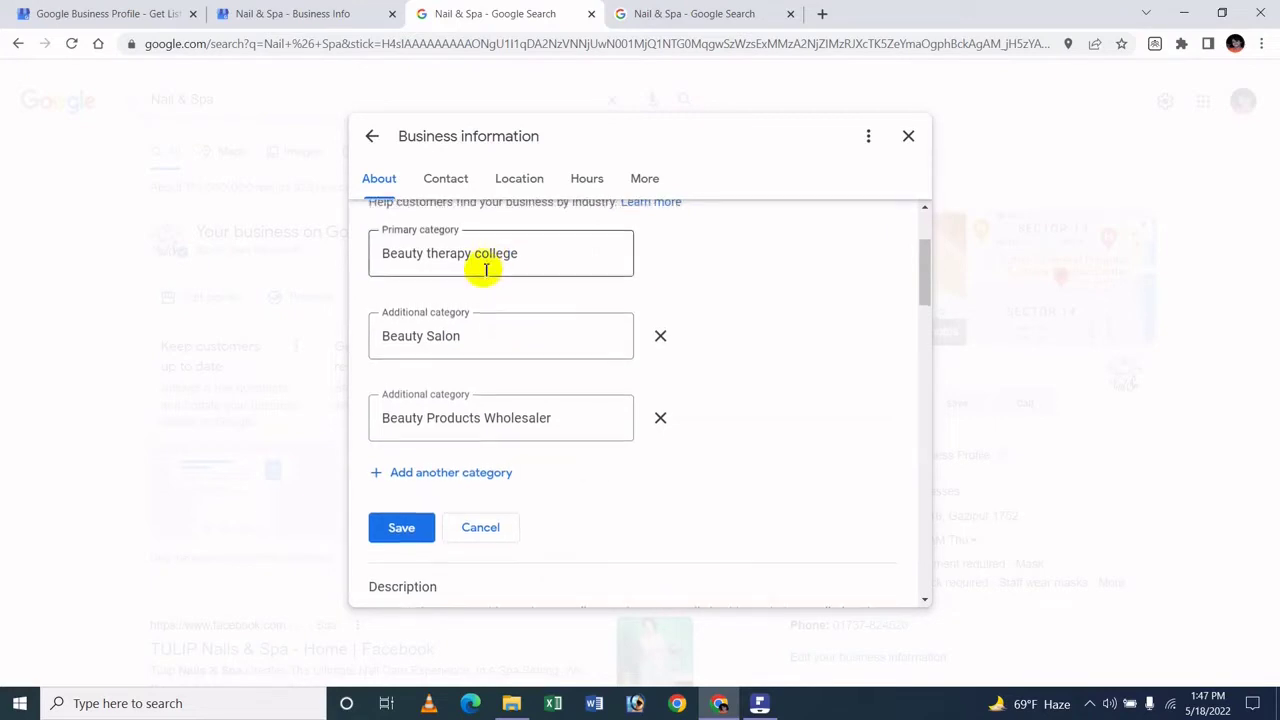
{"action": "scroll", "coordinate": [486, 271], "scroll_direction": "up", "scroll_amount": 2}
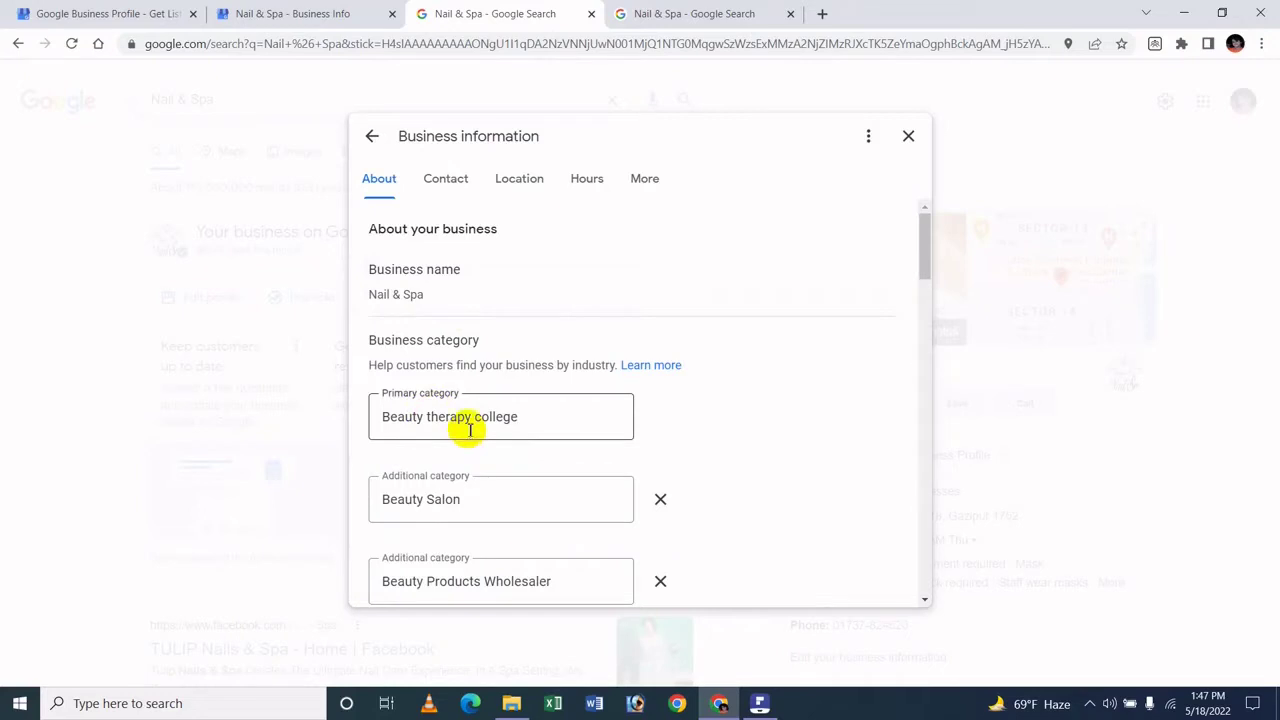
{"action": "scroll", "coordinate": [463, 455], "scroll_direction": "down", "scroll_amount": 1}
{"action": "scroll", "coordinate": [460, 430], "scroll_direction": "down", "scroll_amount": 2}
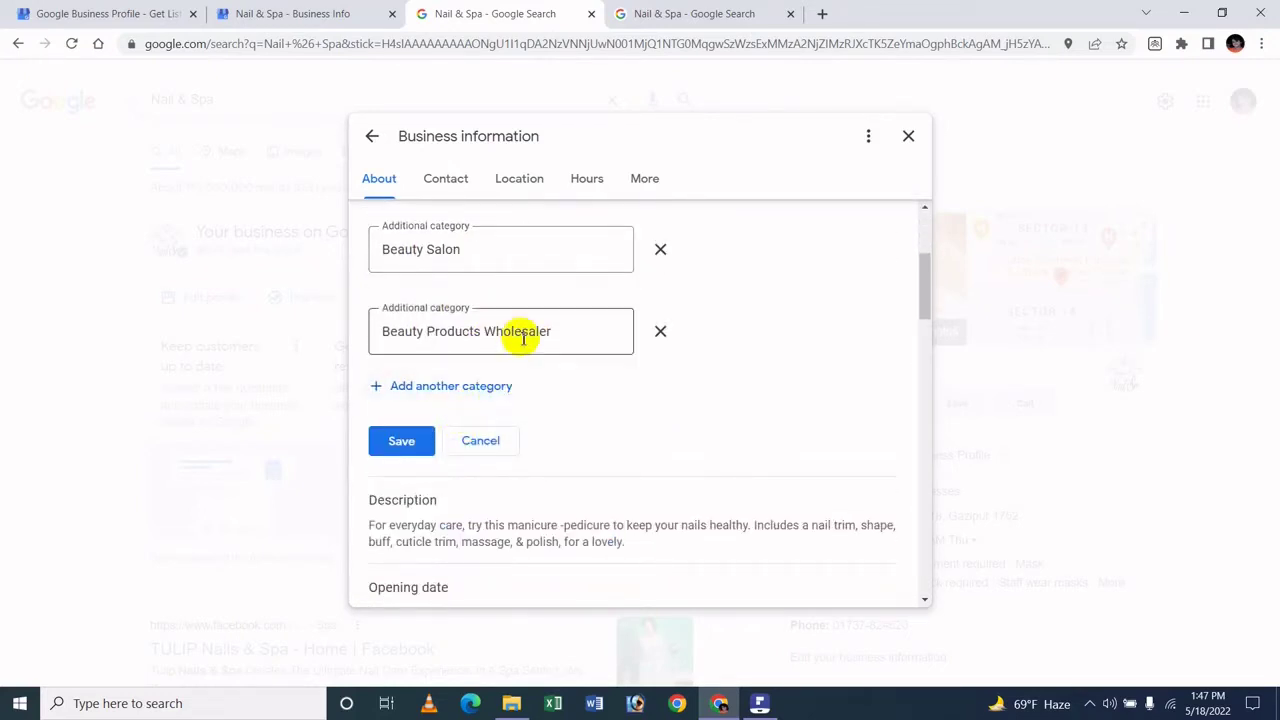
{"action": "left_click", "coordinate": [462, 389]}
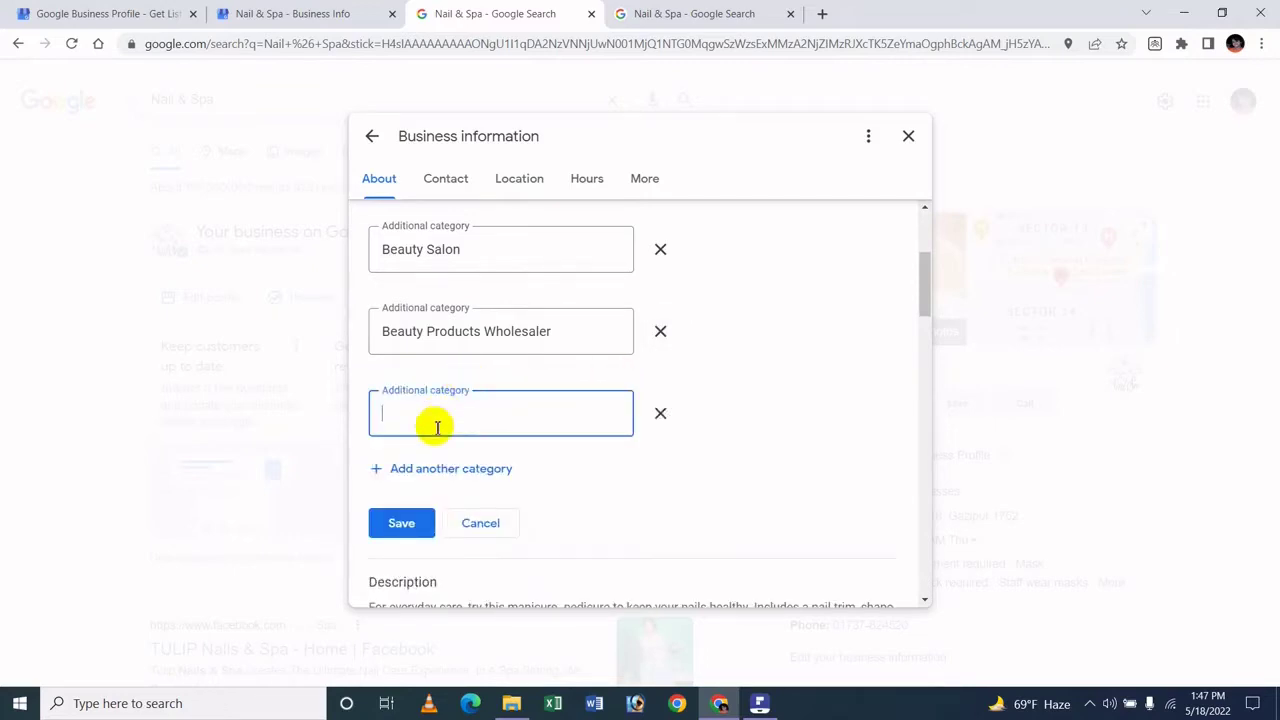
{"action": "type", "text": "B"}
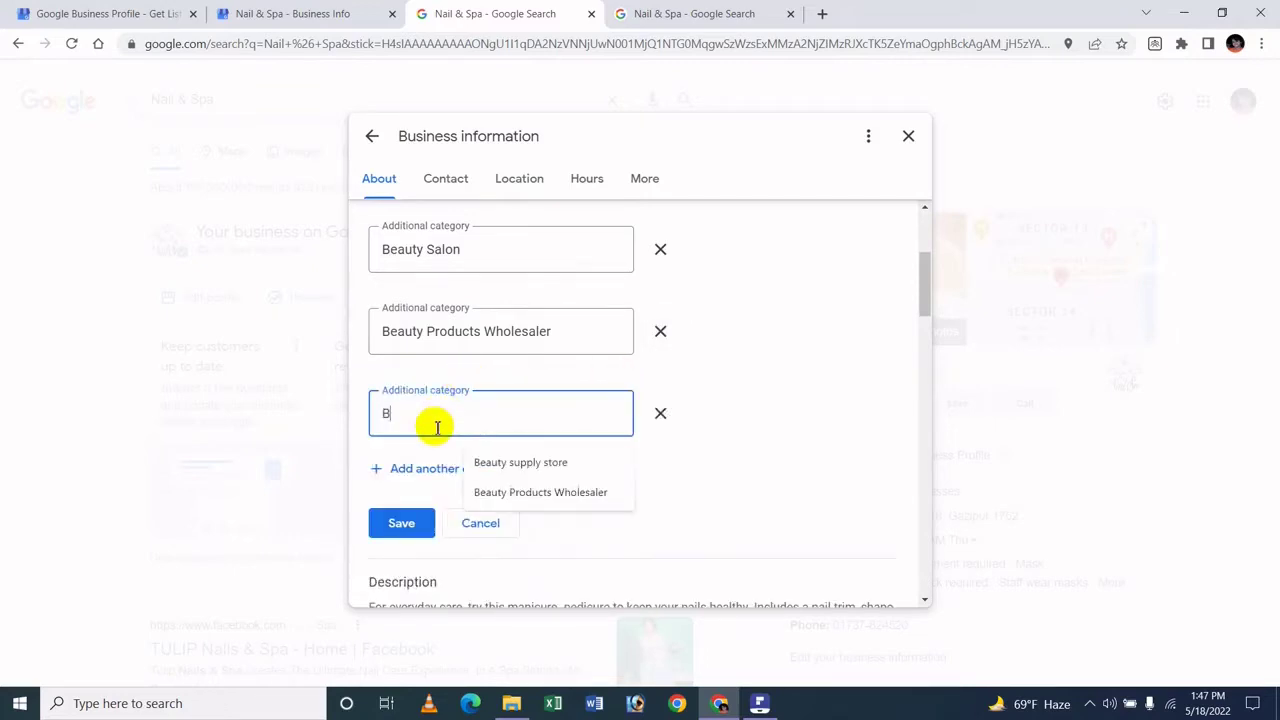
{"action": "type", "text": "eaut"}
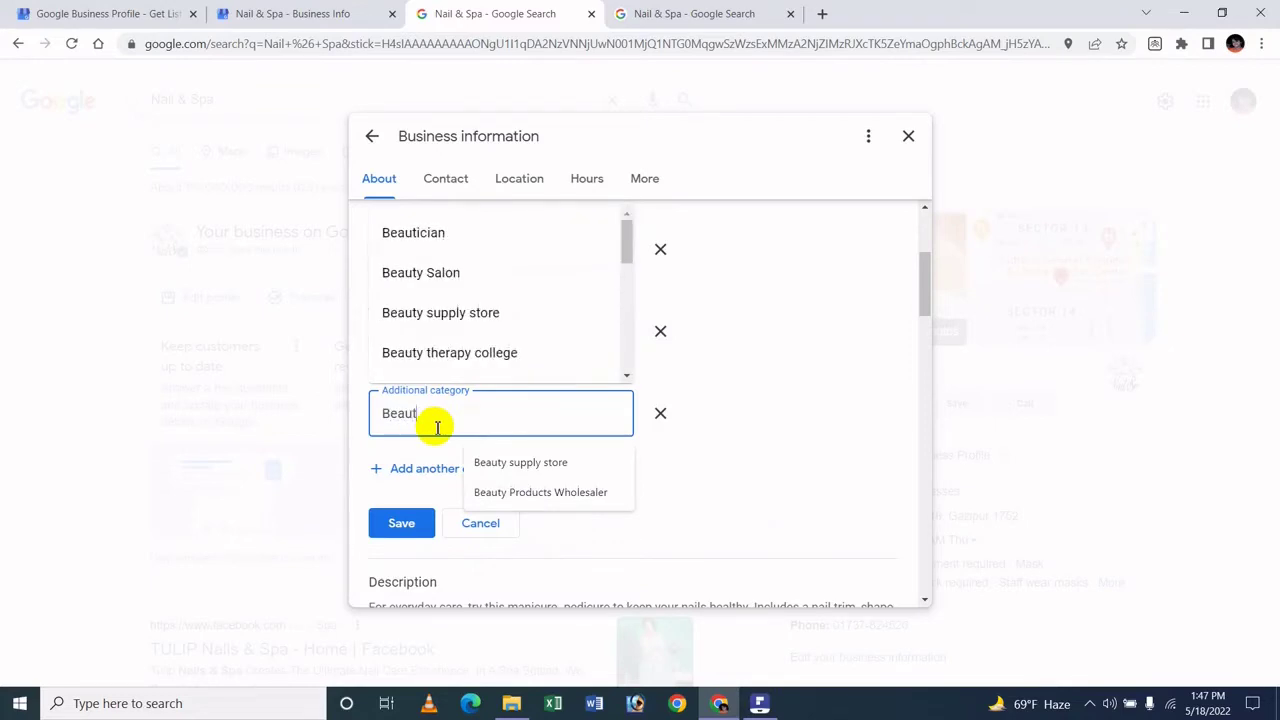
{"action": "type", "text": "y"}
{"action": "scroll", "coordinate": [480, 333], "scroll_direction": "up", "scroll_amount": 1}
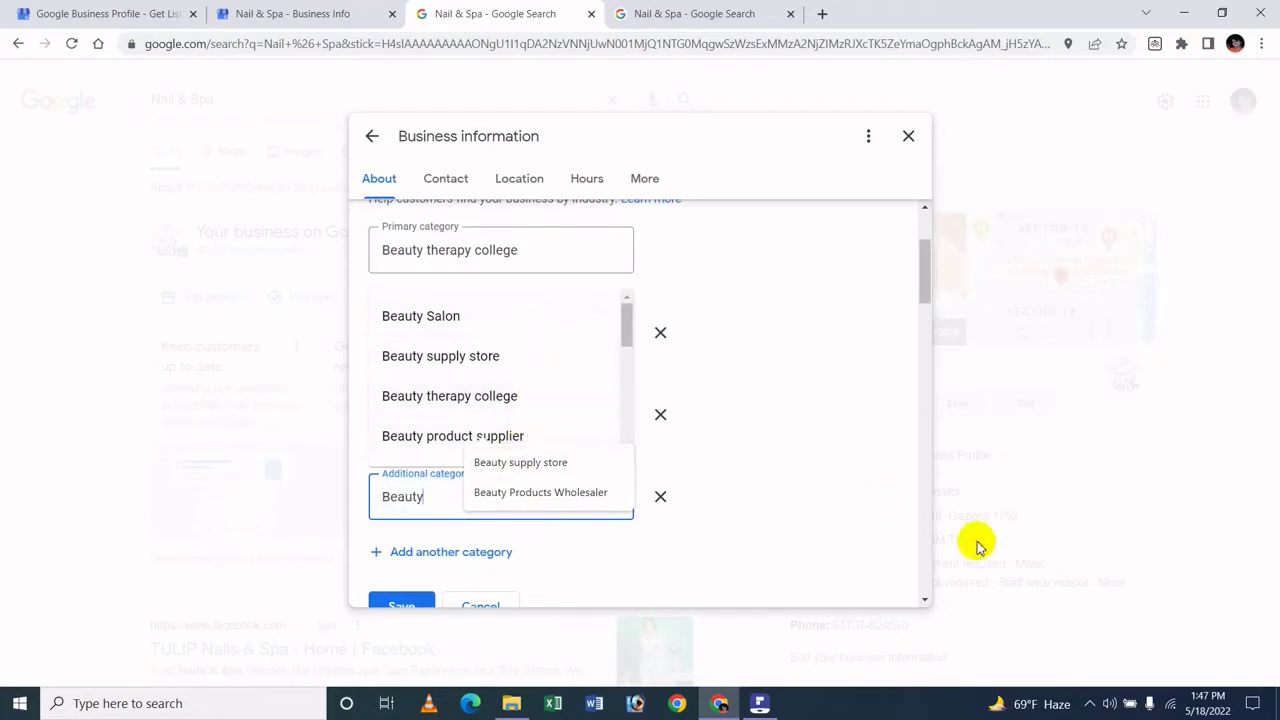
Clear and remove the extra additional category, and discard the business category edit
{"action": "key", "text": "BackSpace"}
{"action": "key", "text": "BackSpace"}
{"action": "key", "text": "BackSpace"}
{"action": "key", "text": "BackSpace"}
{"action": "key", "text": "BackSpace"}
{"action": "key", "text": "BackSpace"}
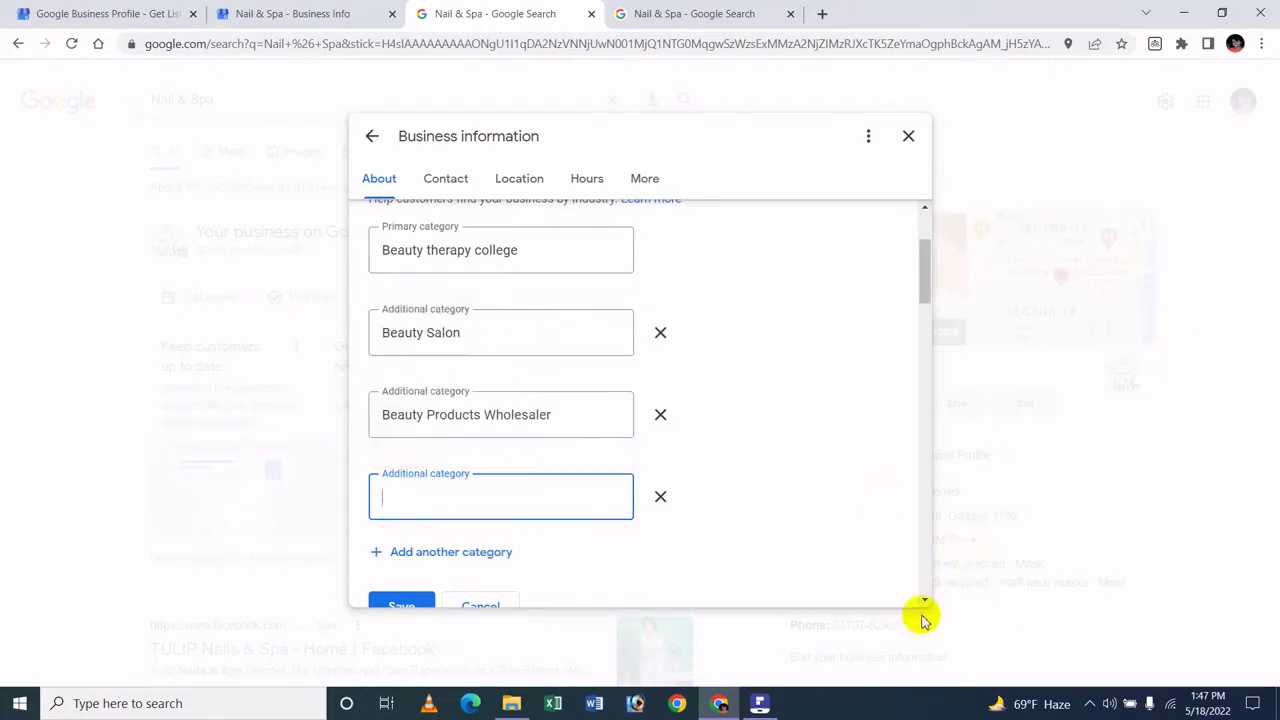
{"action": "scroll", "coordinate": [655, 500], "scroll_direction": "down", "scroll_amount": 1}
{"action": "left_click", "coordinate": [663, 402]}
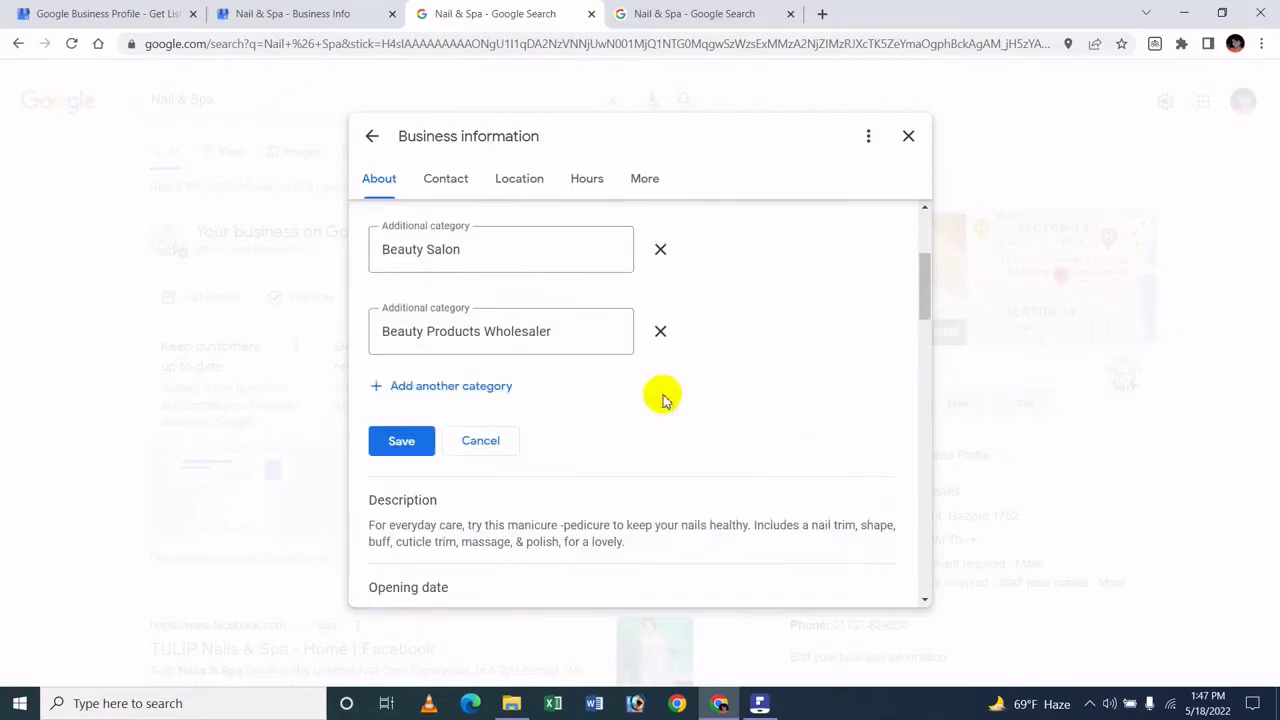
{"action": "left_click", "coordinate": [481, 441]}
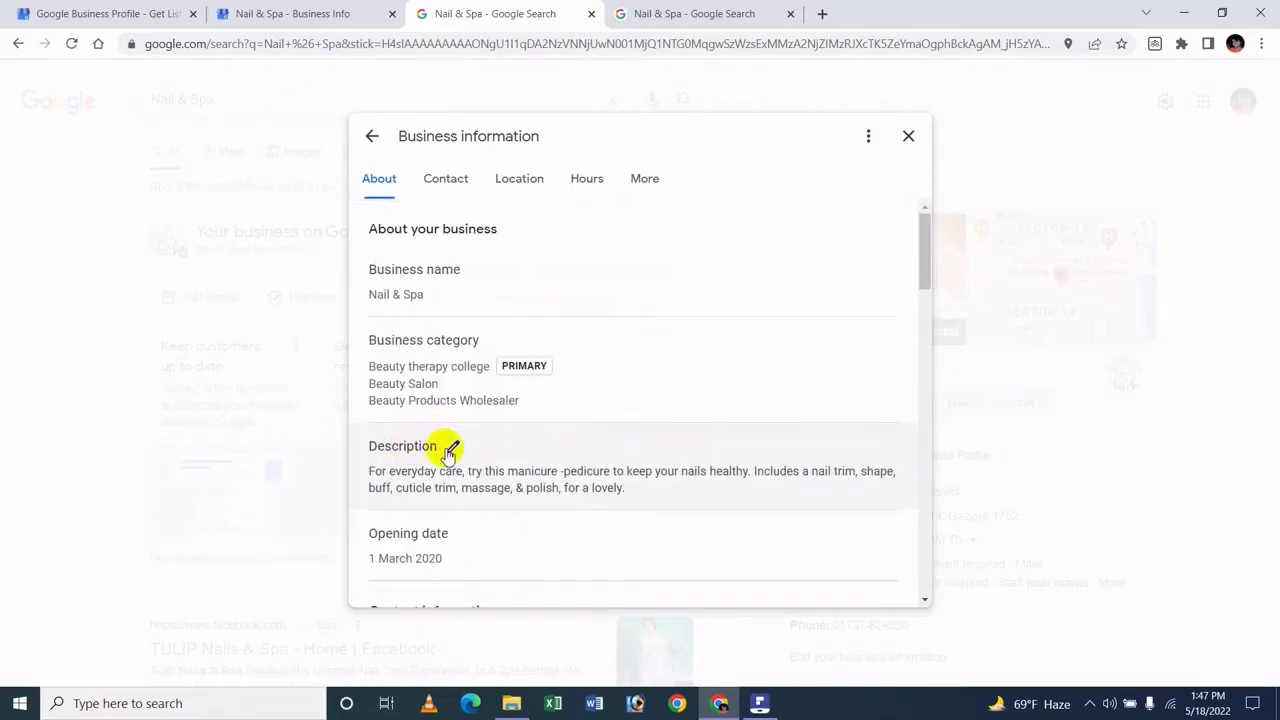
Try adding "rt" to the end of the business description and discard the edit
{"action": "left_click", "coordinate": [452, 452]}
{"action": "scroll", "coordinate": [540, 470], "scroll_direction": "down", "scroll_amount": 2}
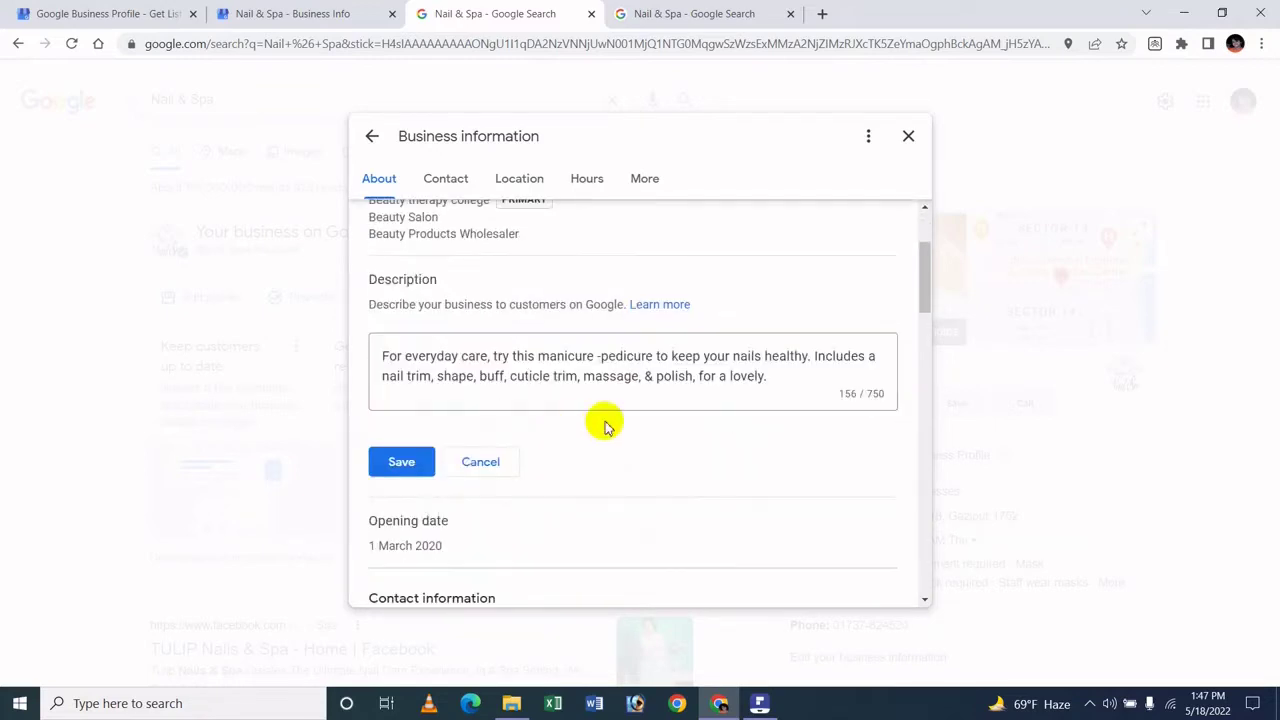
{"action": "left_click", "coordinate": [771, 380]}
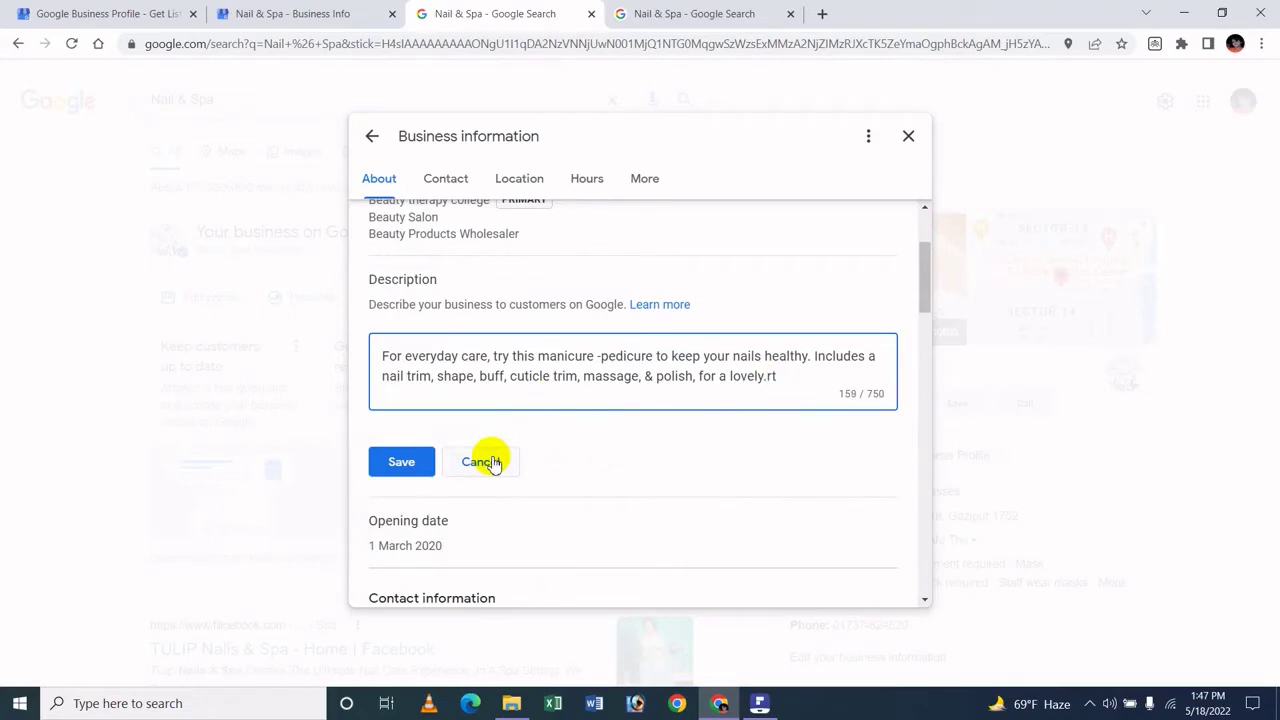
{"action": "left_click", "coordinate": [482, 462]}
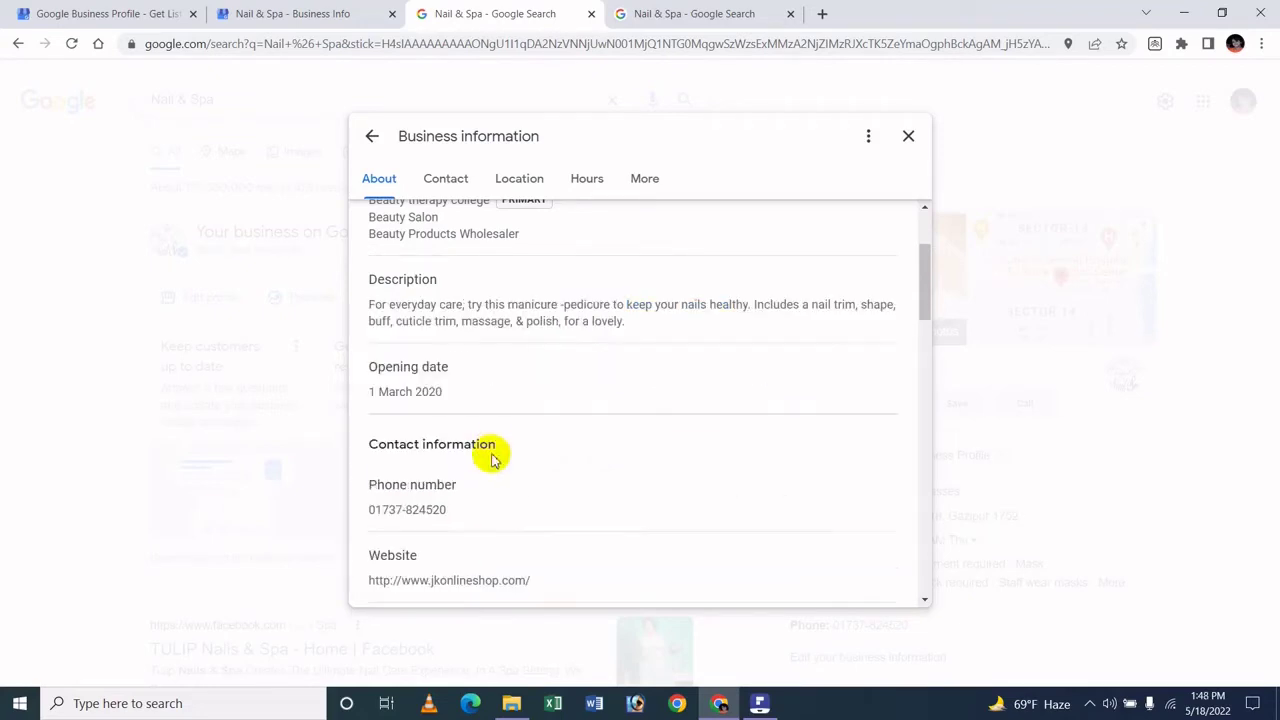
Open the business phone number for editing and view the country code choices for the primary phone
{"action": "scroll", "coordinate": [485, 445], "scroll_direction": "down", "scroll_amount": 1}
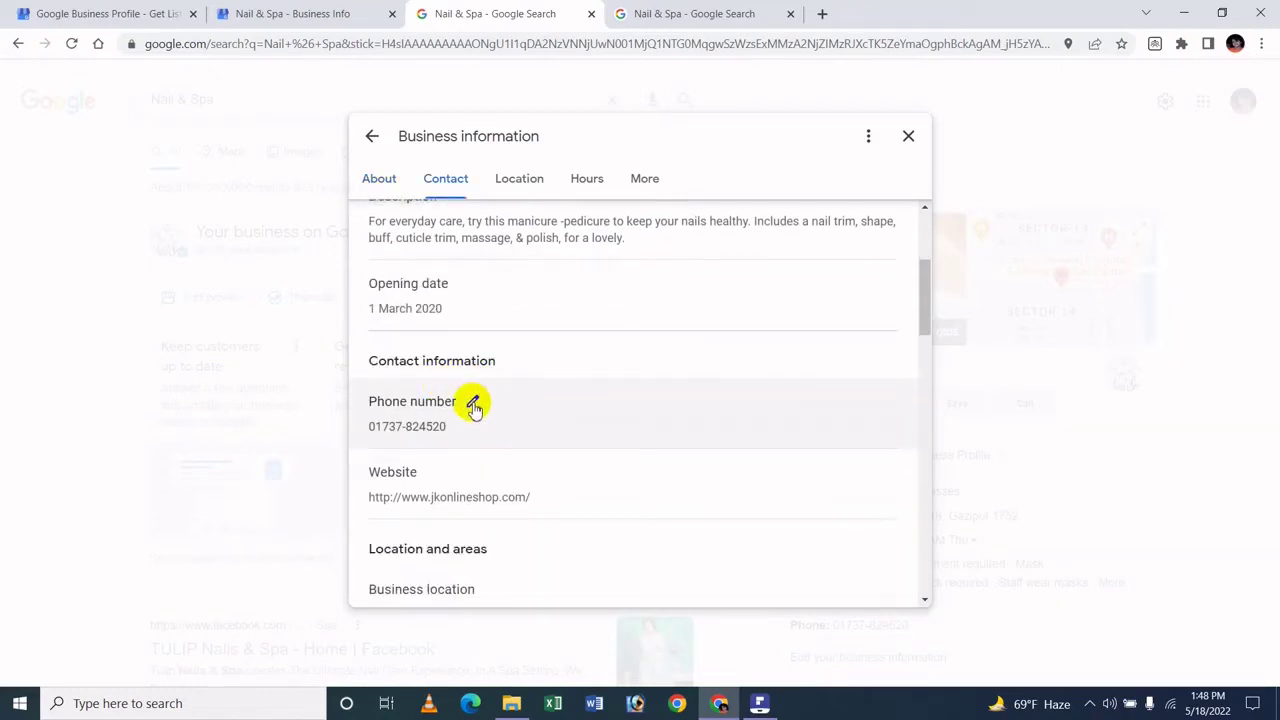
{"action": "left_click", "coordinate": [474, 403]}
{"action": "scroll", "coordinate": [503, 335], "scroll_direction": "down", "scroll_amount": 1}
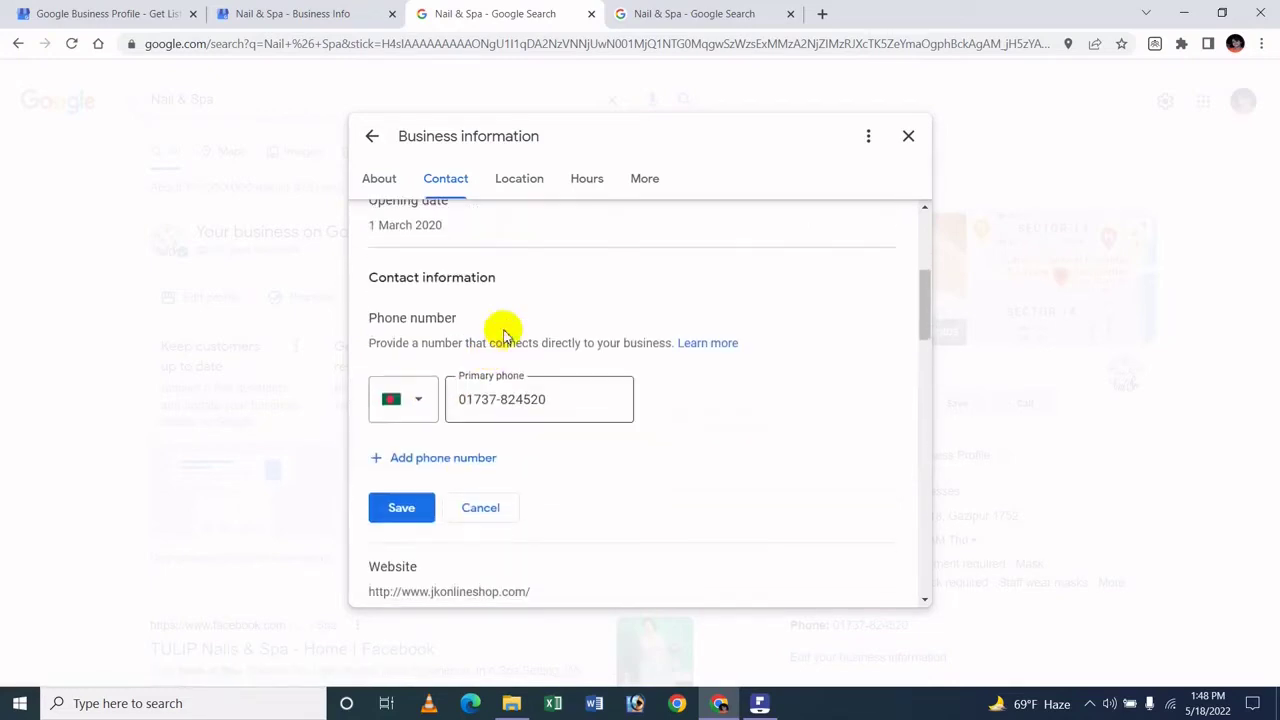
{"action": "left_click", "coordinate": [428, 403]}
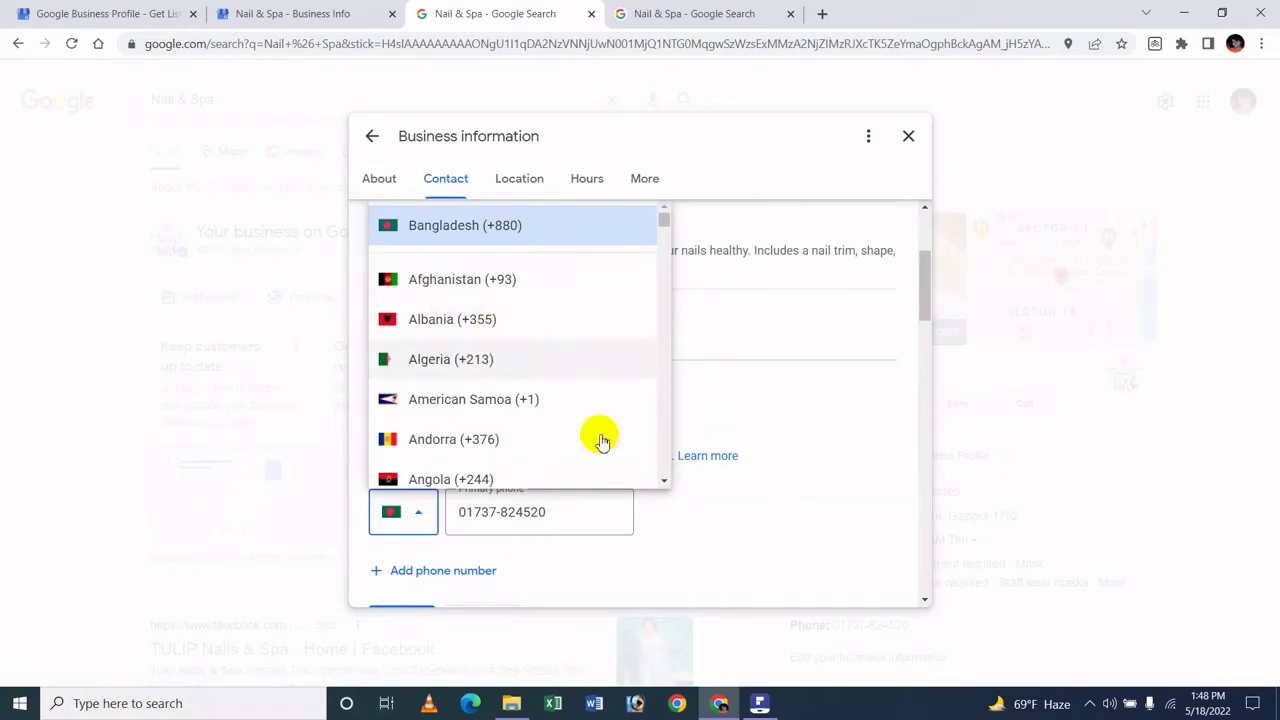
{"action": "left_click", "coordinate": [713, 541]}
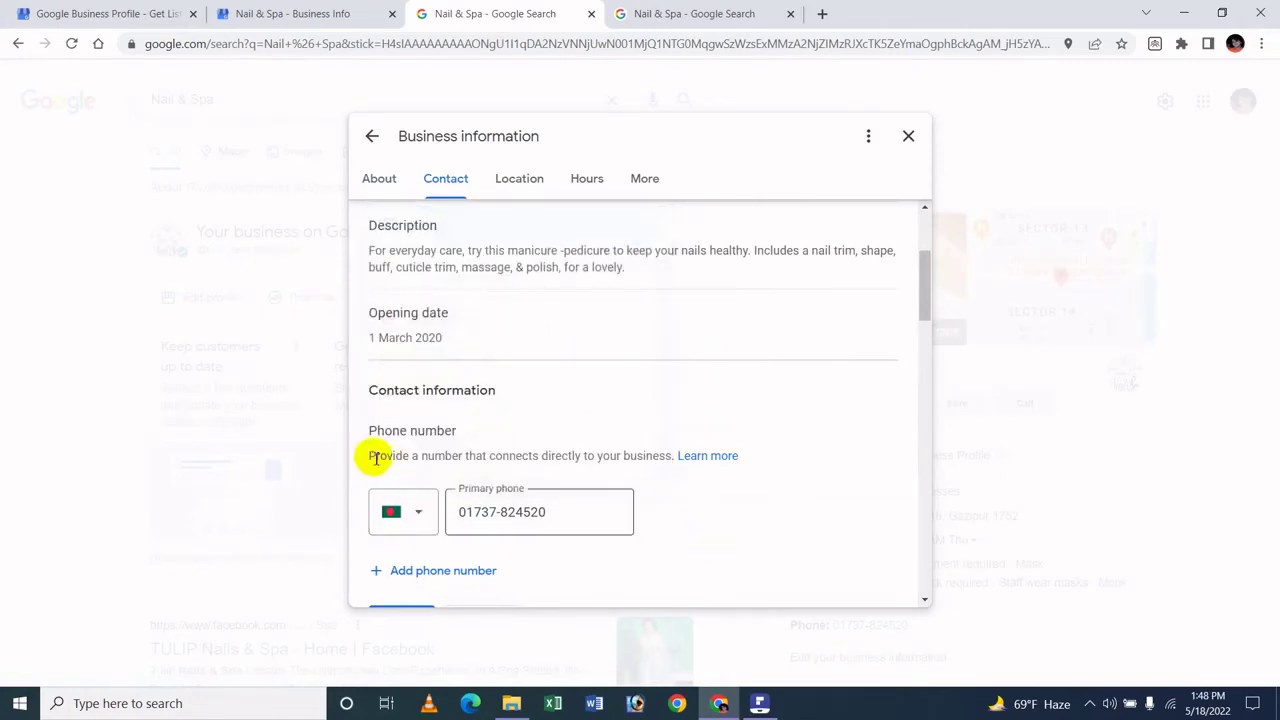
{"action": "left_click", "coordinate": [529, 519]}
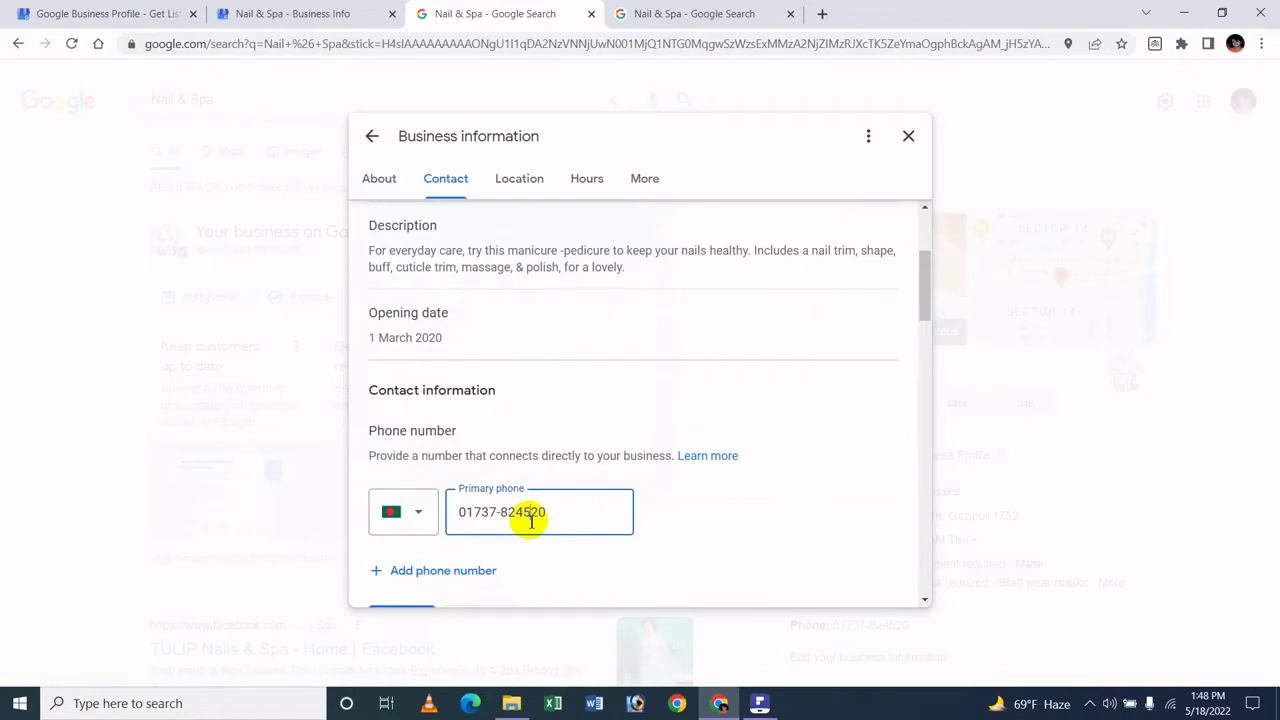
Try adding an additional phone number entry, remove it and discard the phone number edit
{"action": "scroll", "coordinate": [486, 423], "scroll_direction": "down", "scroll_amount": 2}
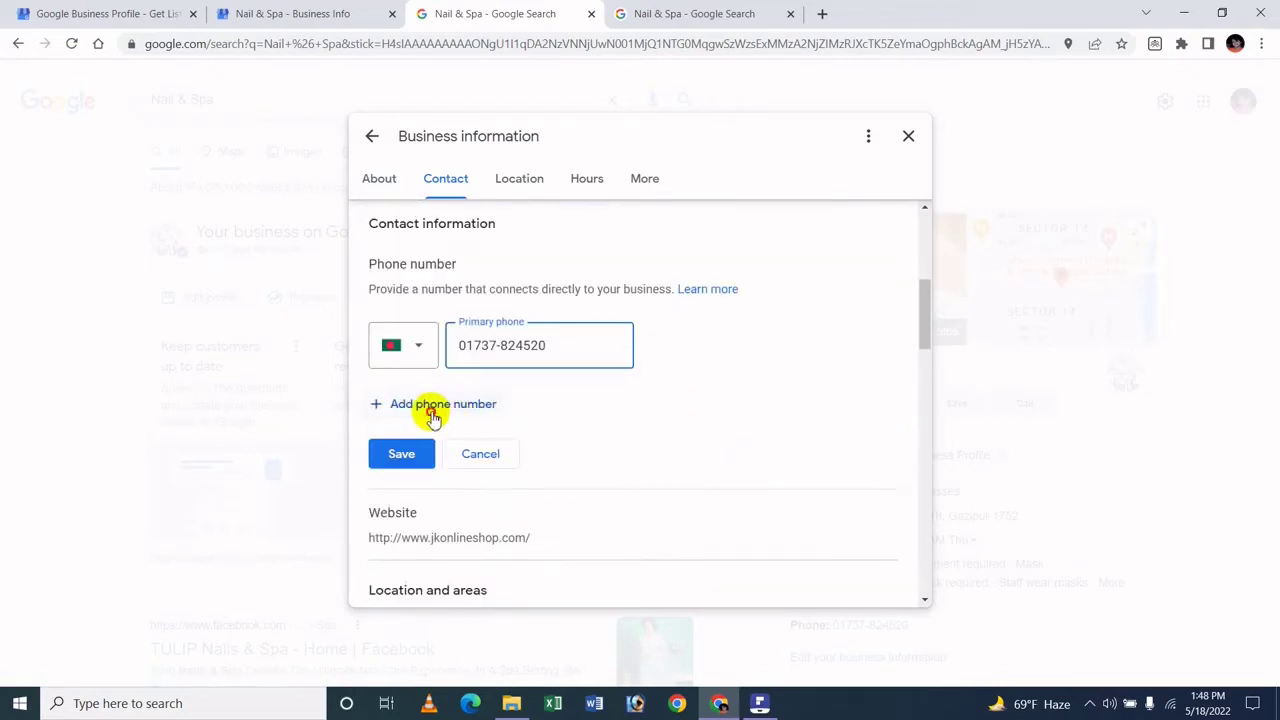
{"action": "left_click", "coordinate": [435, 412]}
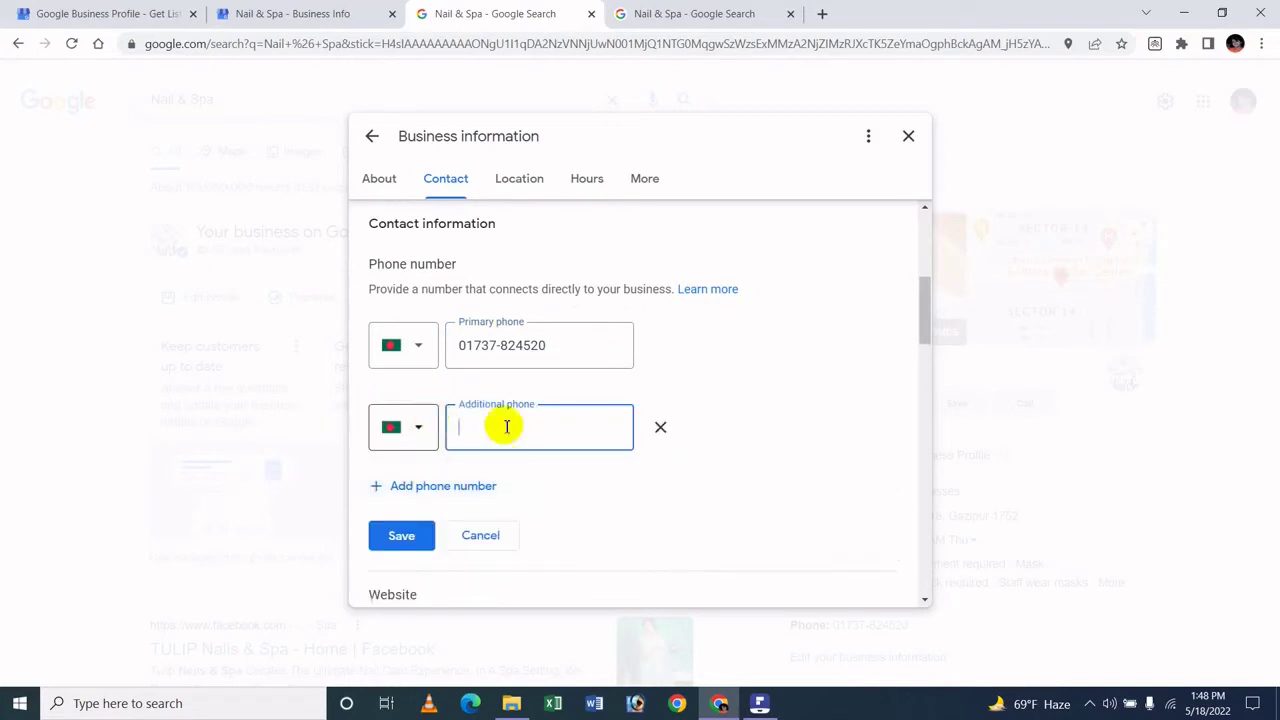
{"action": "left_click", "coordinate": [660, 427]}
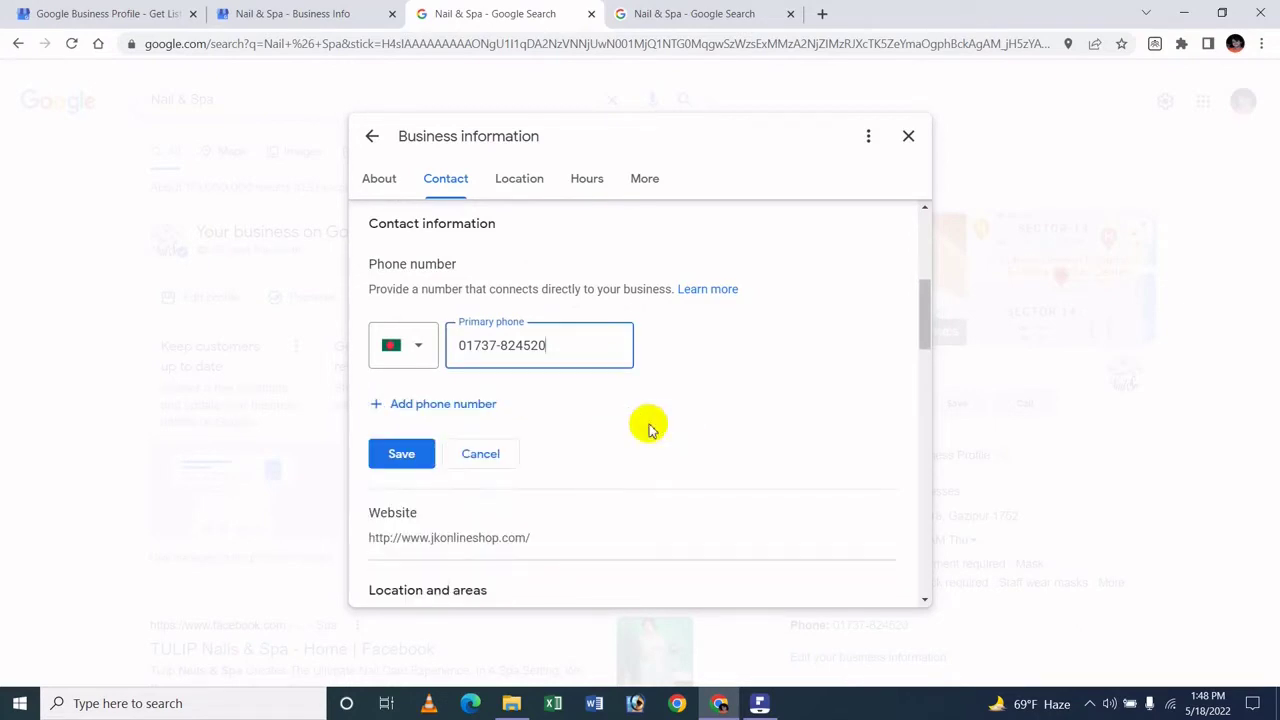
{"action": "left_click", "coordinate": [488, 458]}
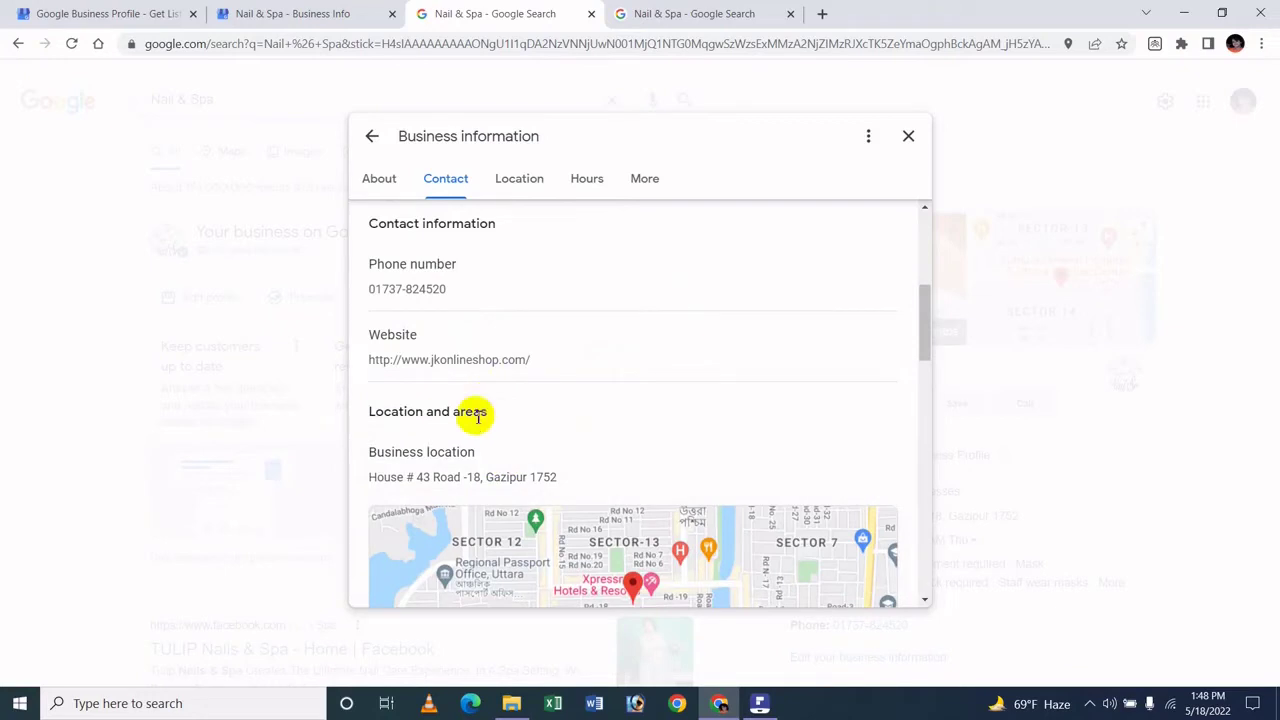
{"action": "left_click", "coordinate": [437, 340]}
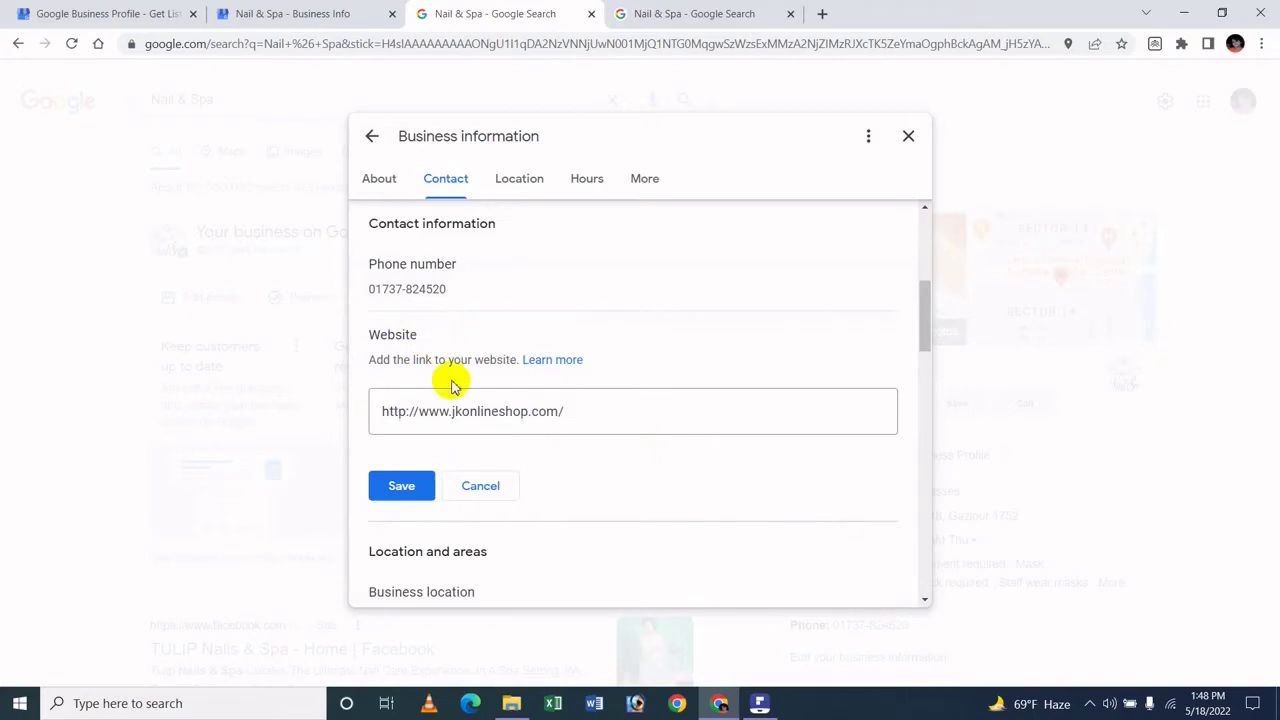
{"action": "left_click", "coordinate": [598, 428]}
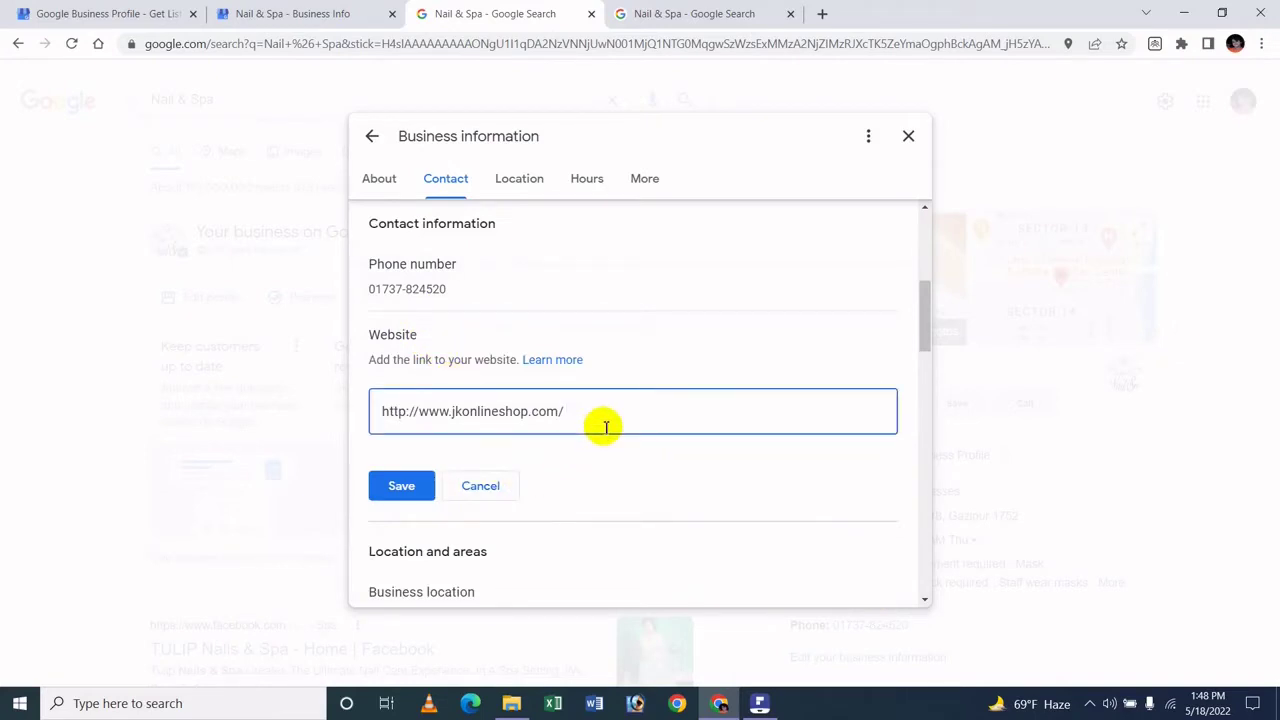
{"action": "type", "text": "dt"}
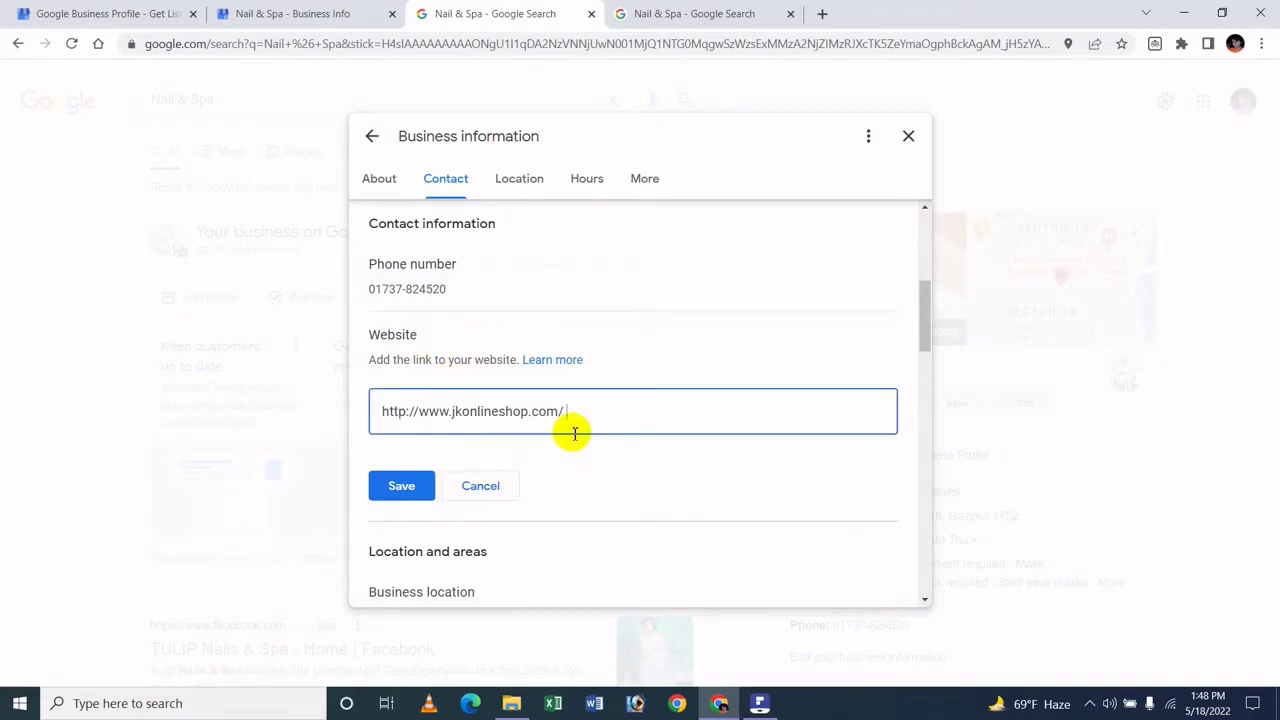
{"action": "key", "text": "Home"}
{"action": "key", "text": "Delete"}
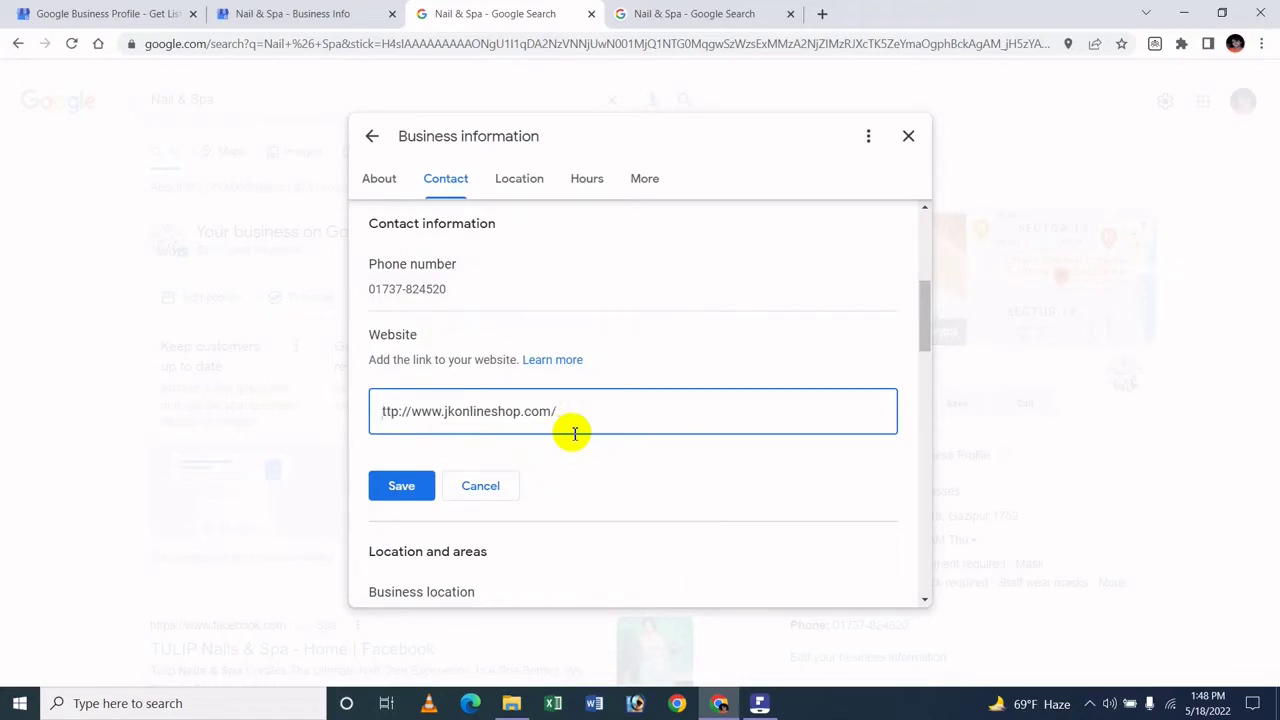
{"action": "key", "text": "ctrl+a"}
{"action": "key", "text": "BackSpace"}
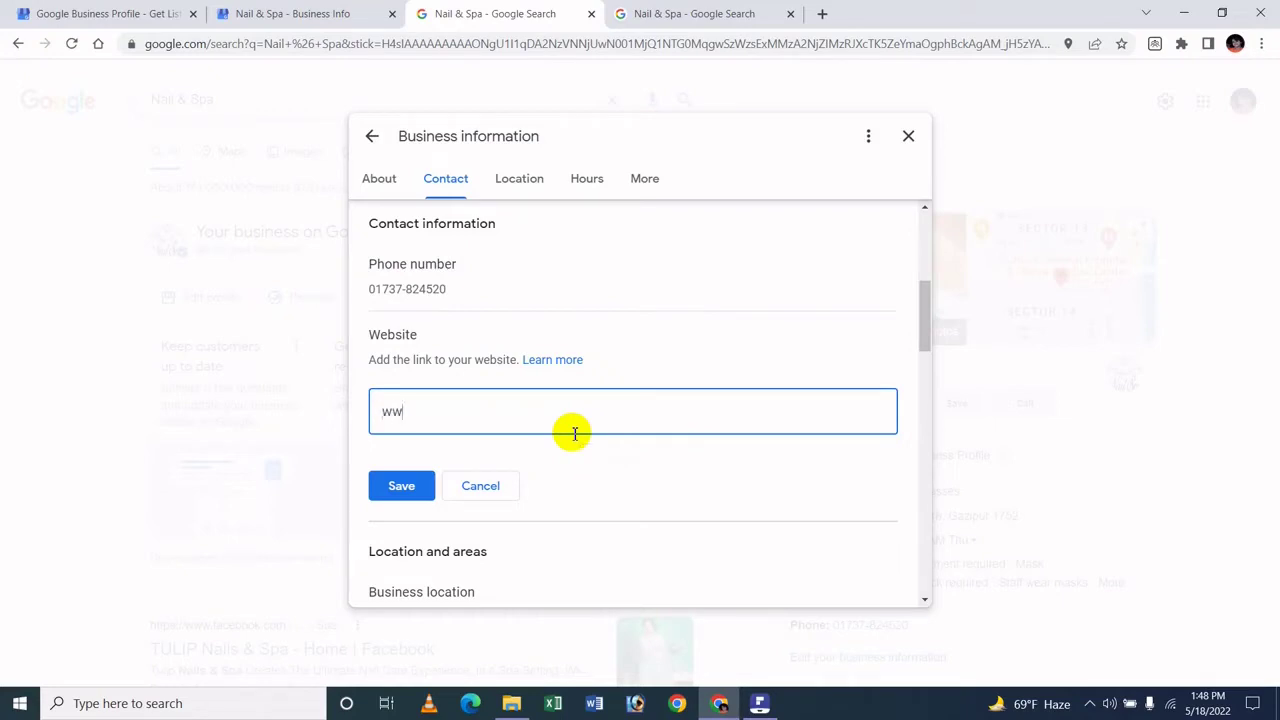
{"action": "type", "text": "www"}
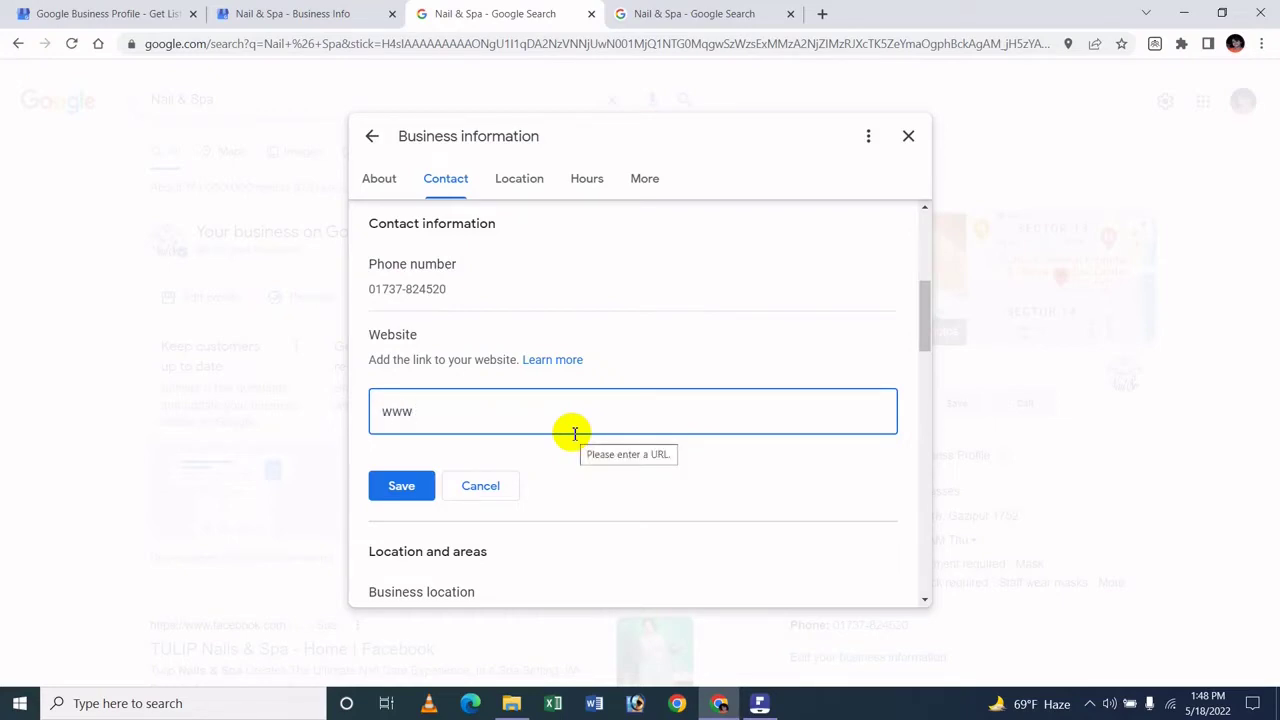
{"action": "type", "text": ".icchebd.com"}
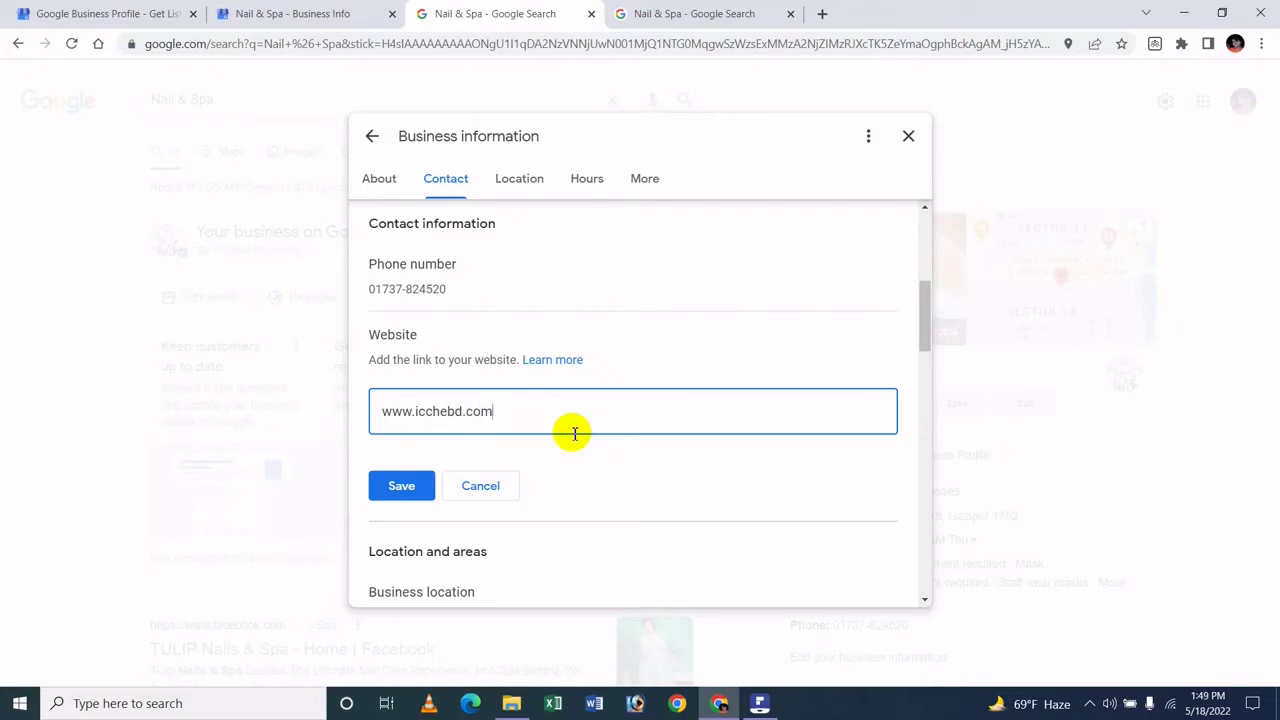
{"action": "left_click", "coordinate": [486, 487]}
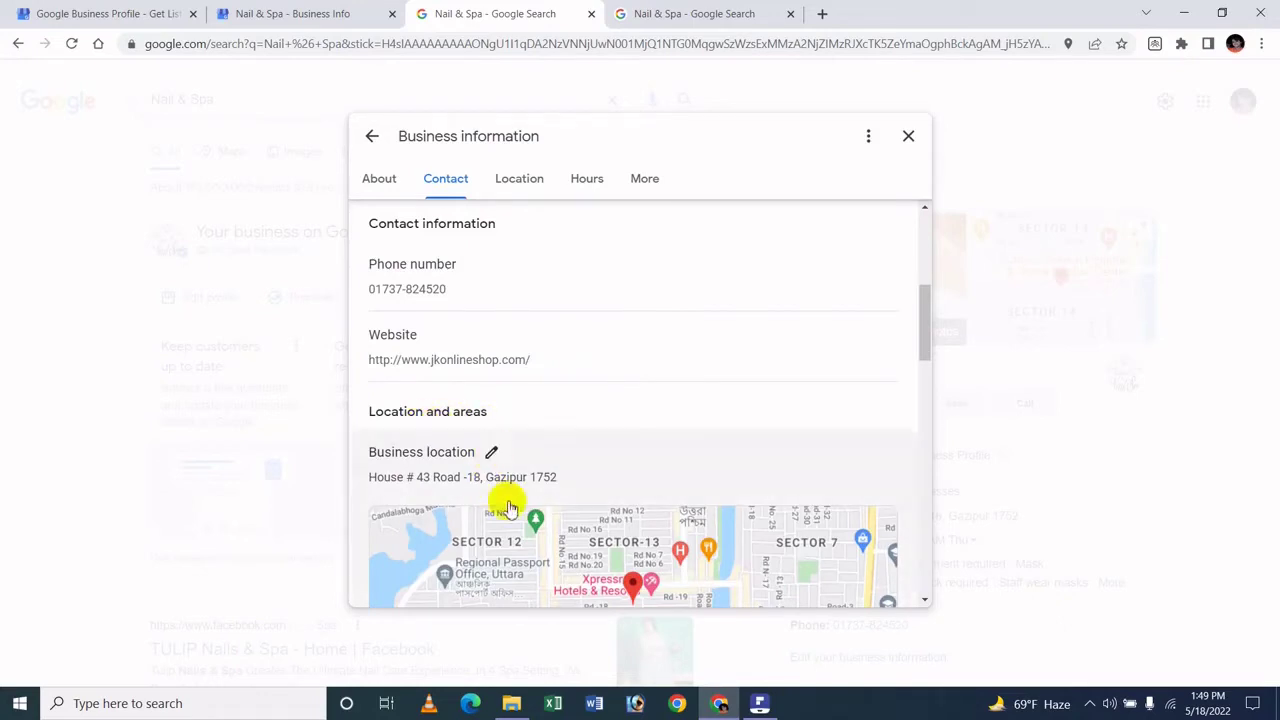
Open the business location for editing and try changing the last digit of the address postcode
{"action": "left_click", "coordinate": [491, 452]}
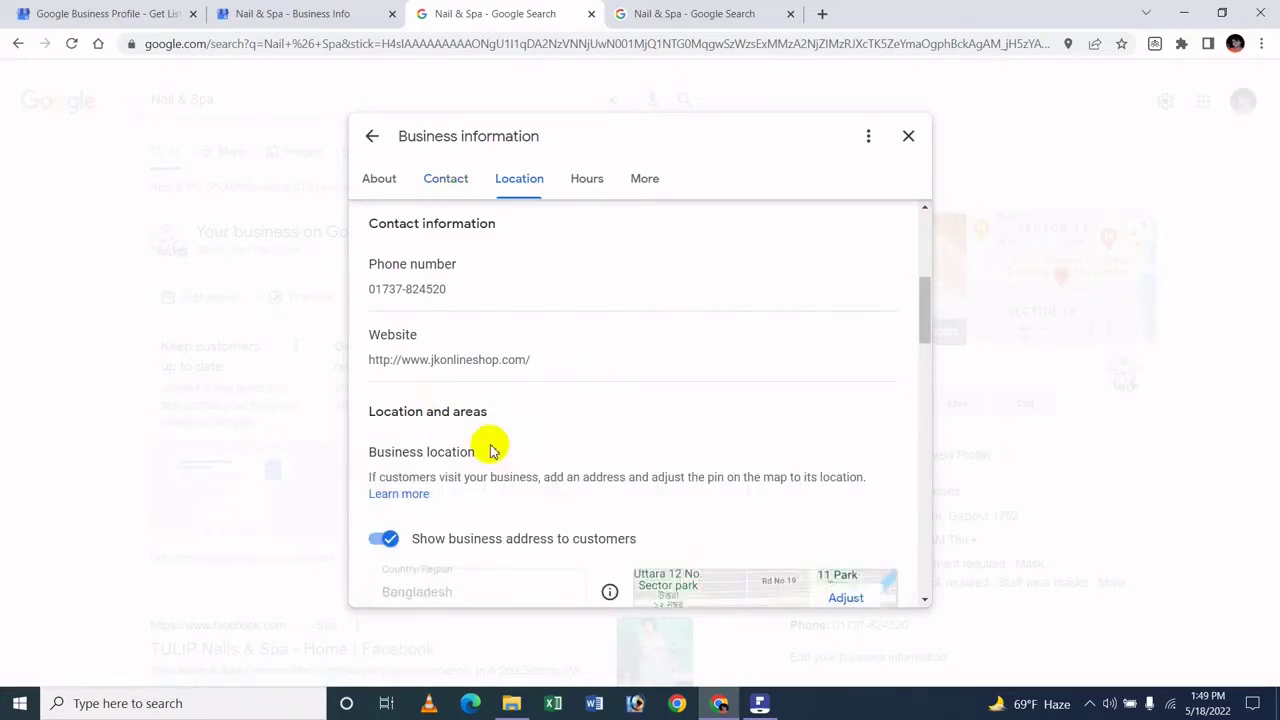
{"action": "scroll", "coordinate": [534, 437], "scroll_direction": "down", "scroll_amount": 3}
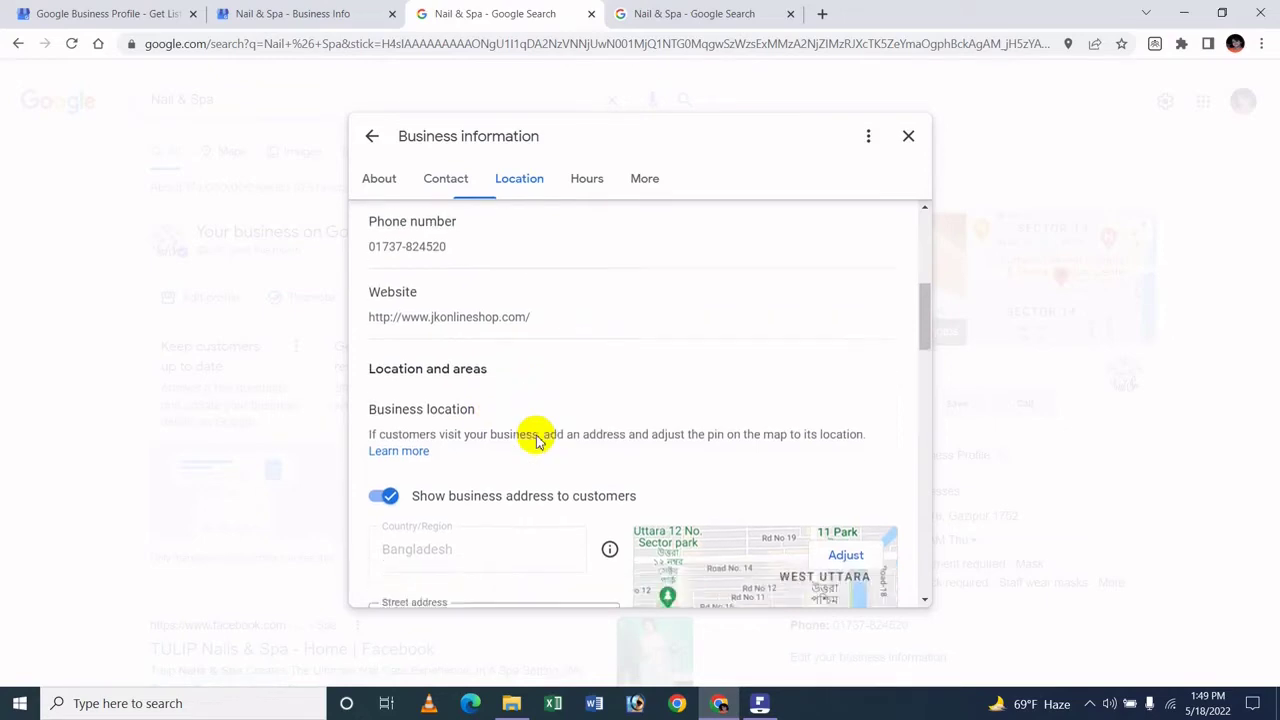
{"action": "scroll", "coordinate": [538, 436], "scroll_direction": "up", "scroll_amount": 1}
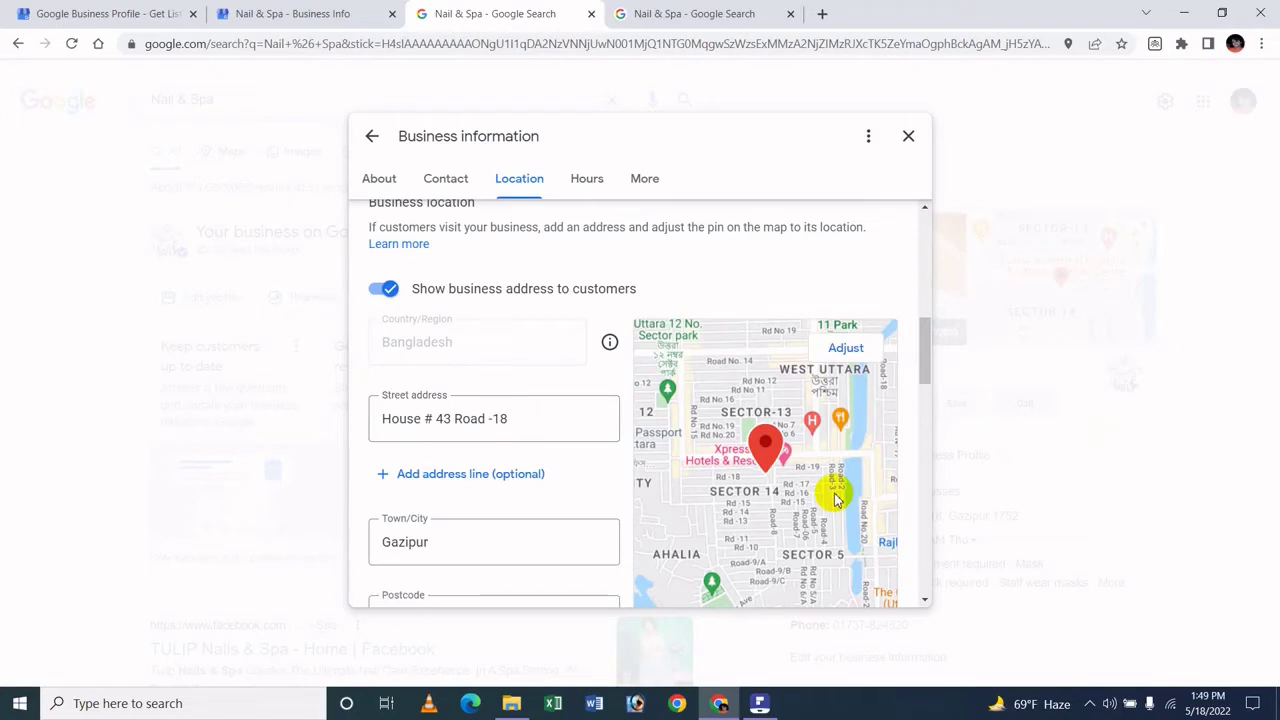
{"action": "scroll", "coordinate": [480, 420], "scroll_direction": "down", "scroll_amount": 2}
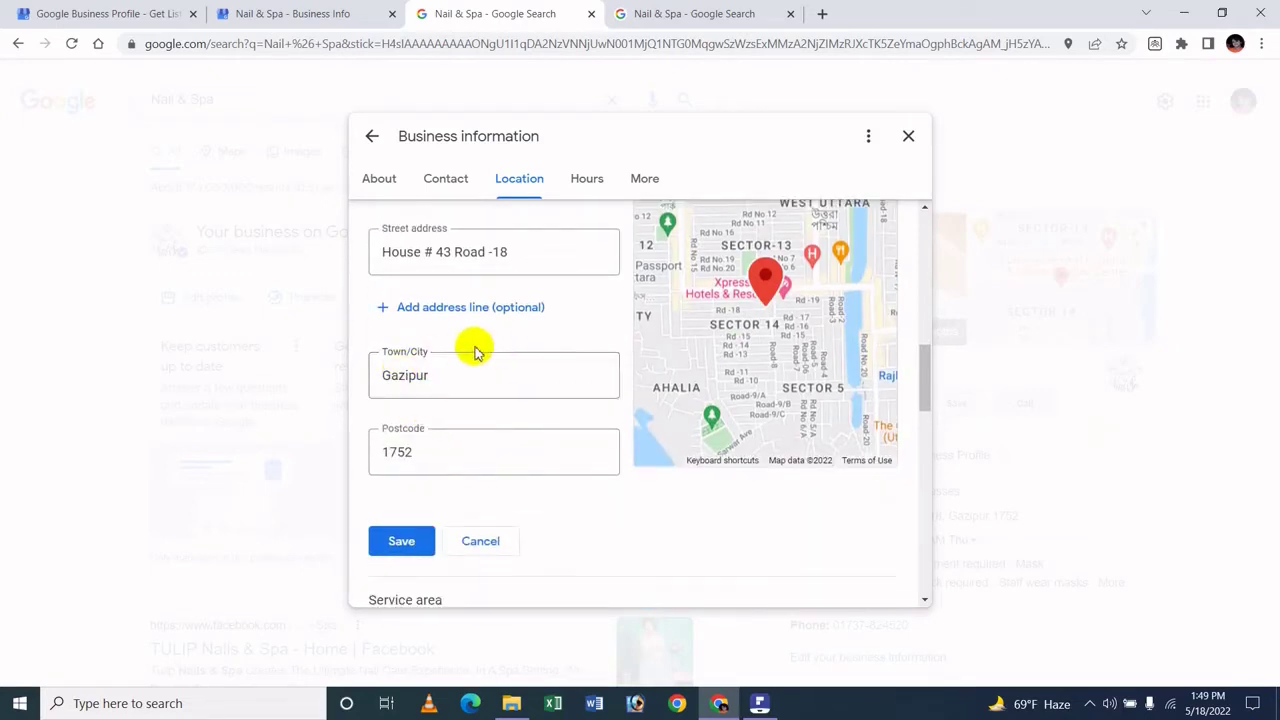
{"action": "scroll", "coordinate": [440, 280], "scroll_direction": "down", "scroll_amount": 1}
{"action": "scroll", "coordinate": [409, 220], "scroll_direction": "up", "scroll_amount": 1}
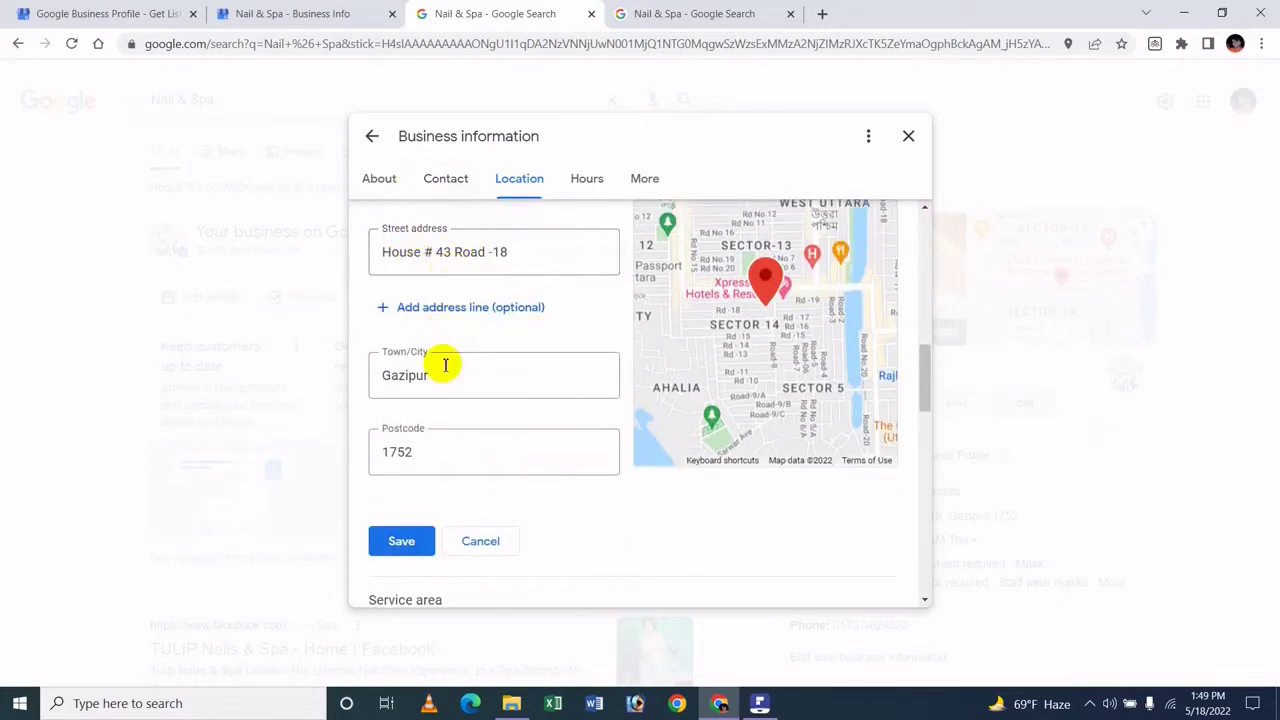
{"action": "left_click", "coordinate": [426, 452]}
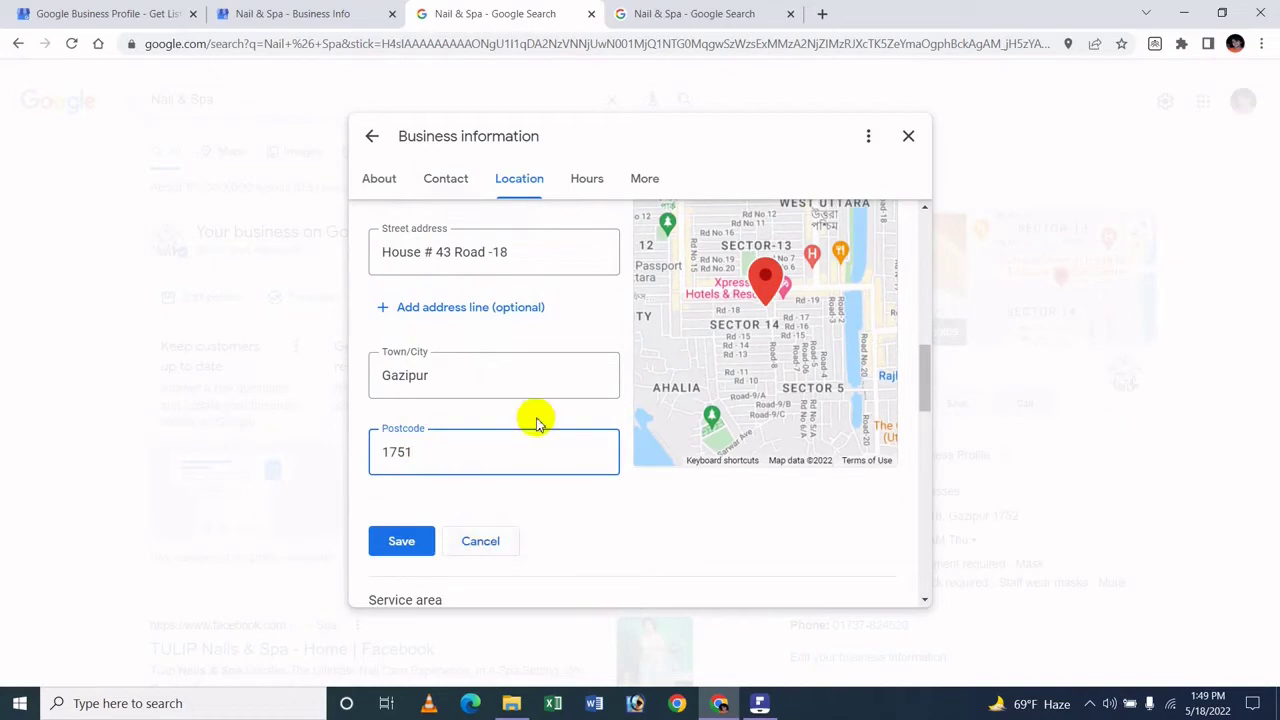
Try repositioning the business location's map pin, reset the pin and discard the location edit
{"action": "scroll", "coordinate": [765, 312], "scroll_direction": "up", "scroll_amount": 2}
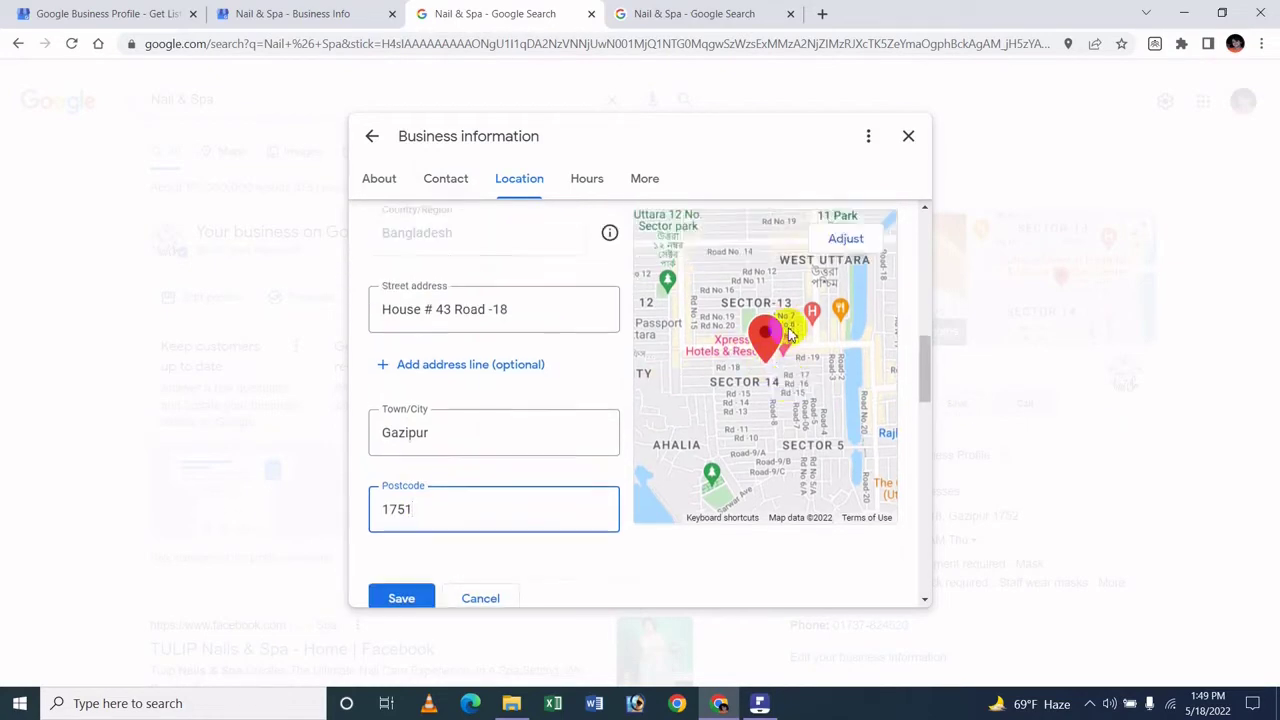
{"action": "left_click", "coordinate": [840, 358]}
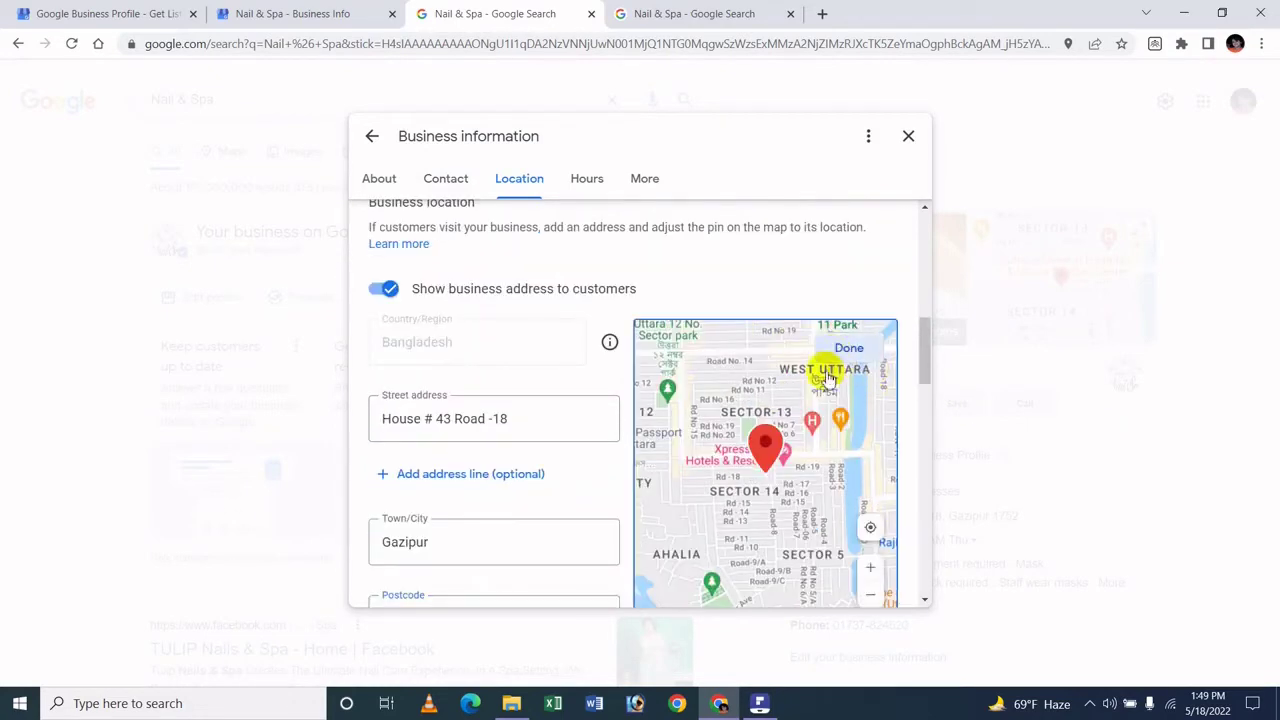
{"action": "left_click_drag", "start_coordinate": [774, 420], "coordinate": [736, 585]}
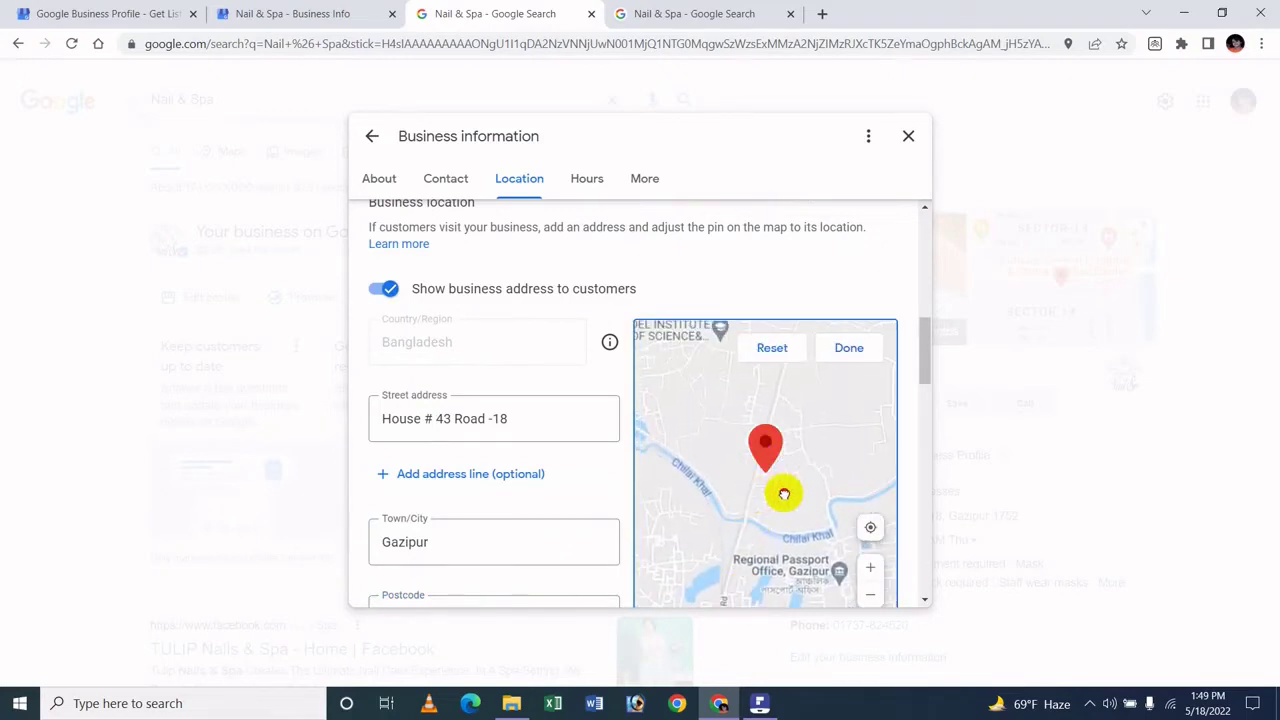
{"action": "left_click_drag", "start_coordinate": [783, 491], "coordinate": [694, 397]}
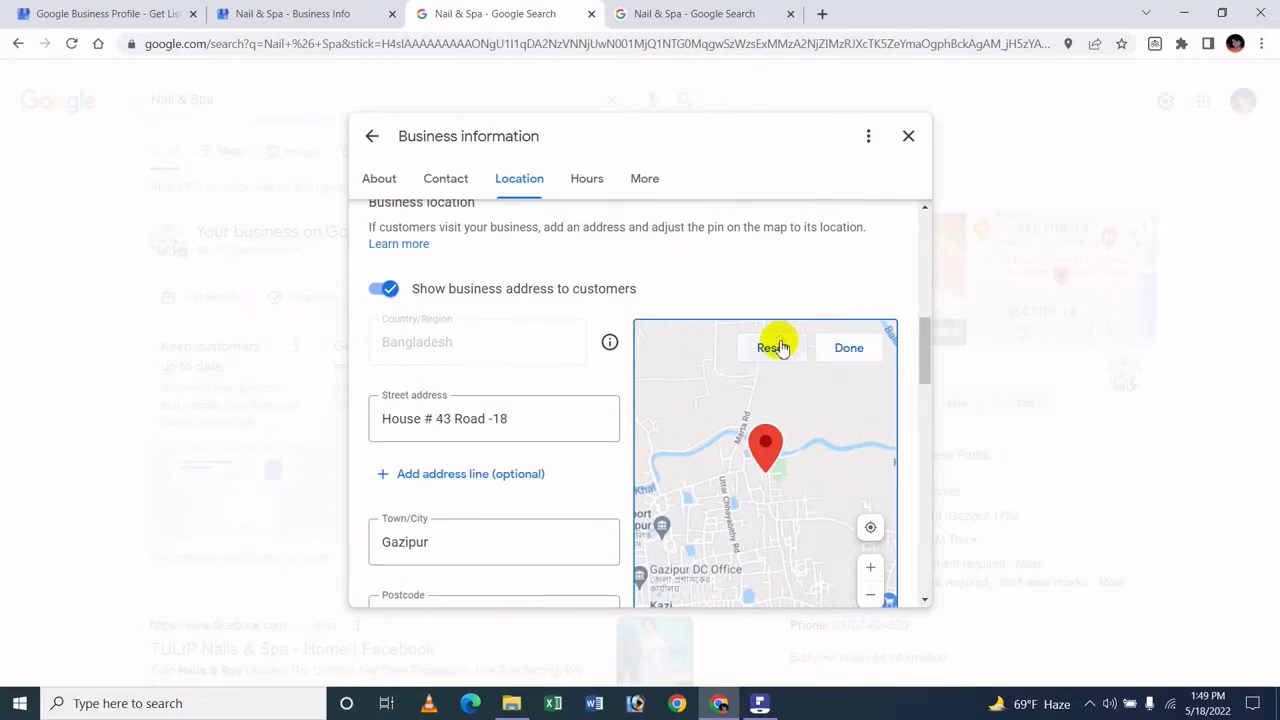
{"action": "left_click", "coordinate": [775, 347]}
{"action": "scroll", "coordinate": [714, 320], "scroll_direction": "down", "scroll_amount": 2}
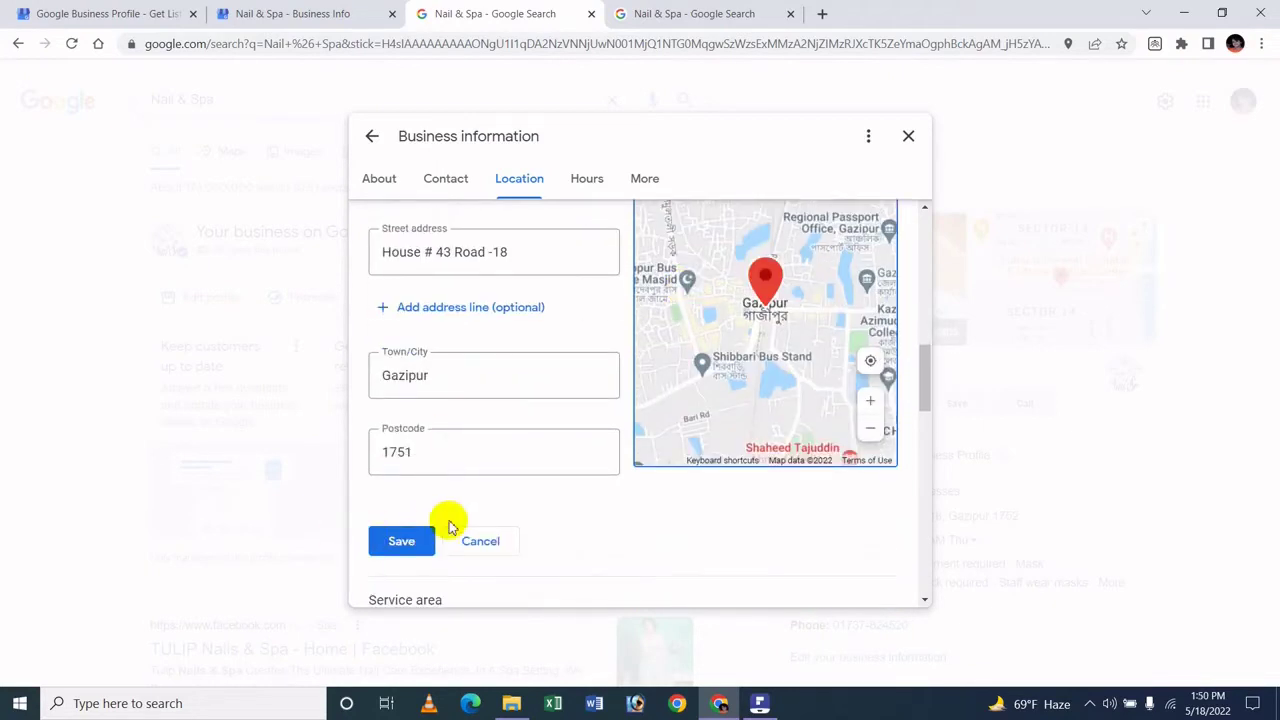
{"action": "left_click", "coordinate": [506, 542]}
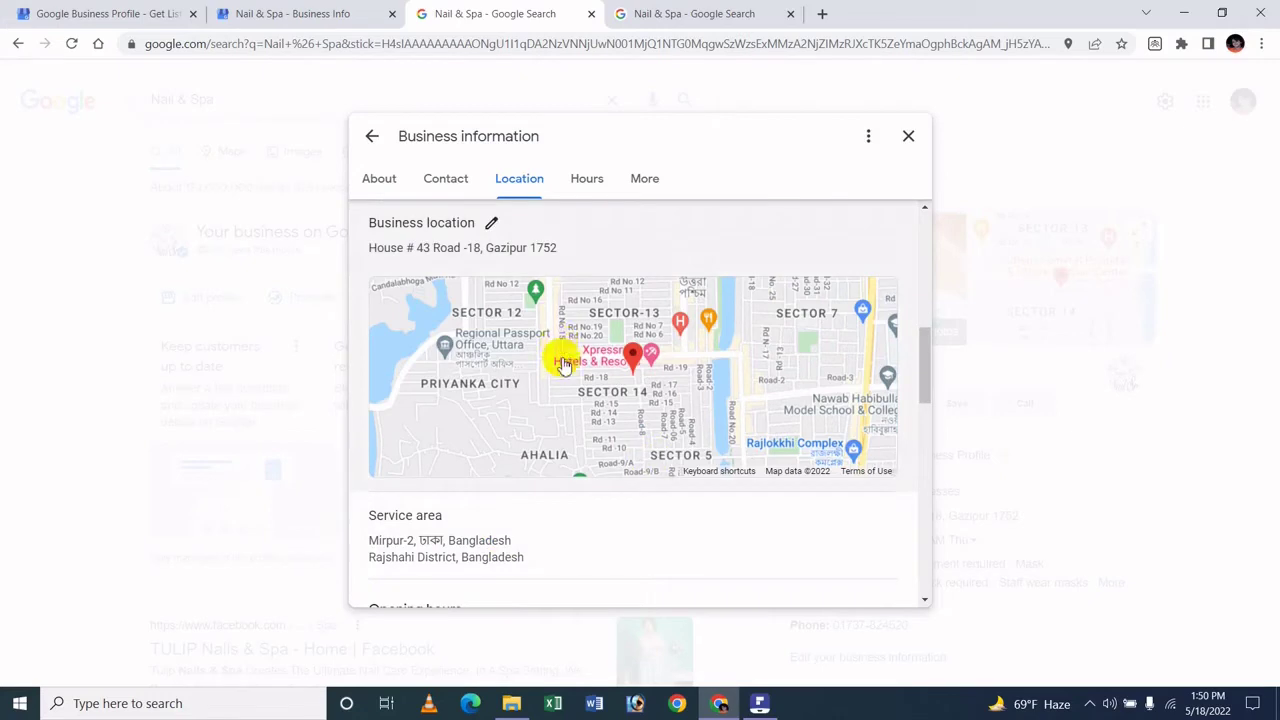
Open the service area for editing, search for "Mirpur" and try adding Mirpur-1, Dhaka, Bangladesh as a service area
{"action": "scroll", "coordinate": [563, 368], "scroll_direction": "down", "scroll_amount": 2}
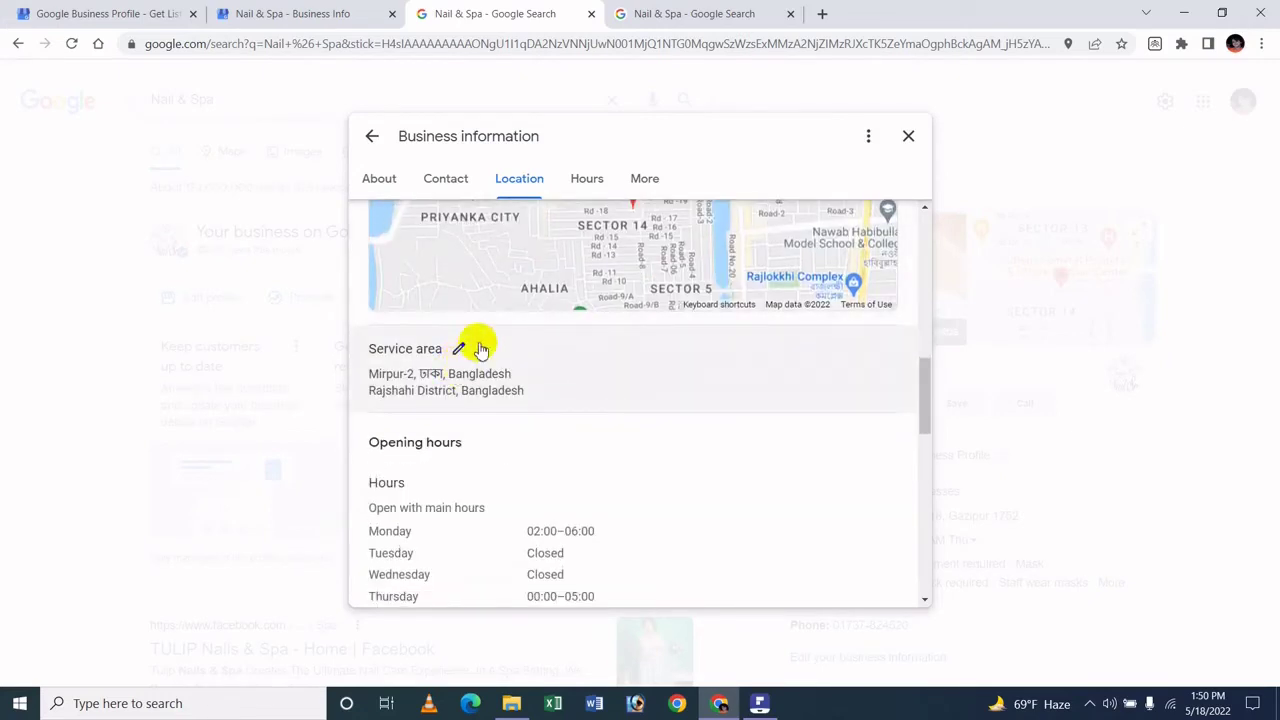
{"action": "left_click", "coordinate": [459, 349]}
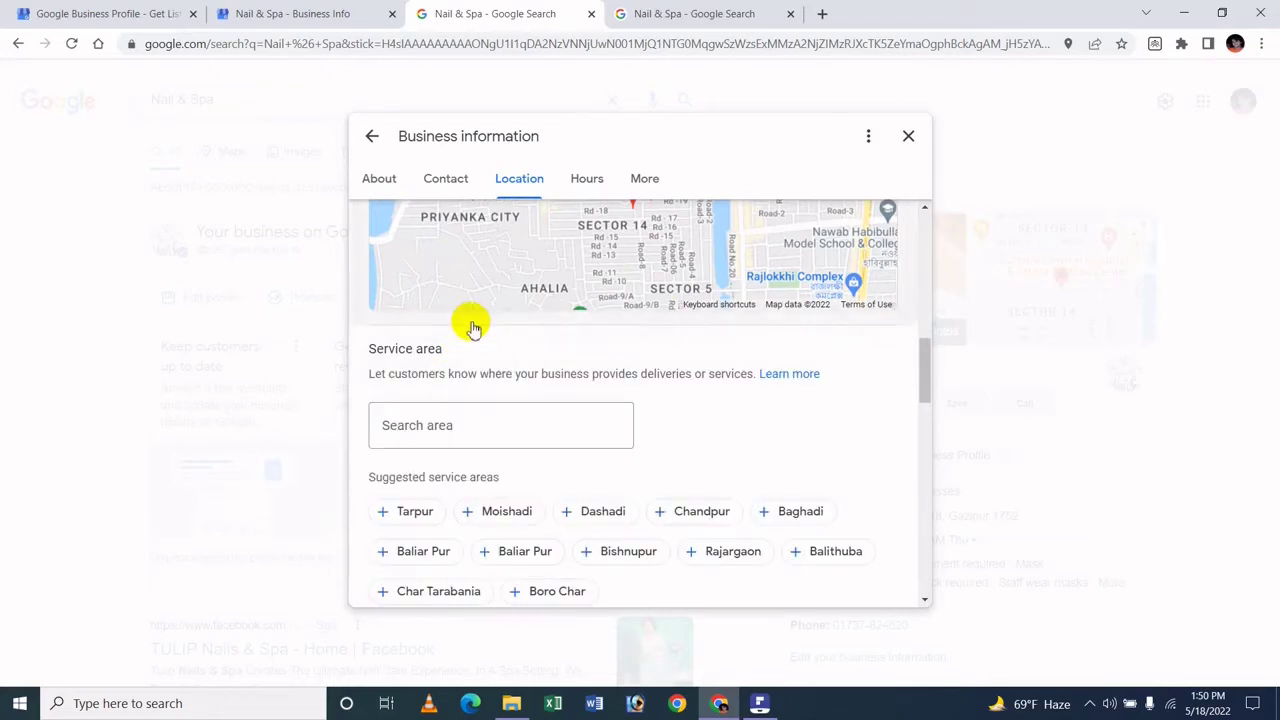
{"action": "scroll", "coordinate": [463, 430], "scroll_direction": "down", "scroll_amount": 2}
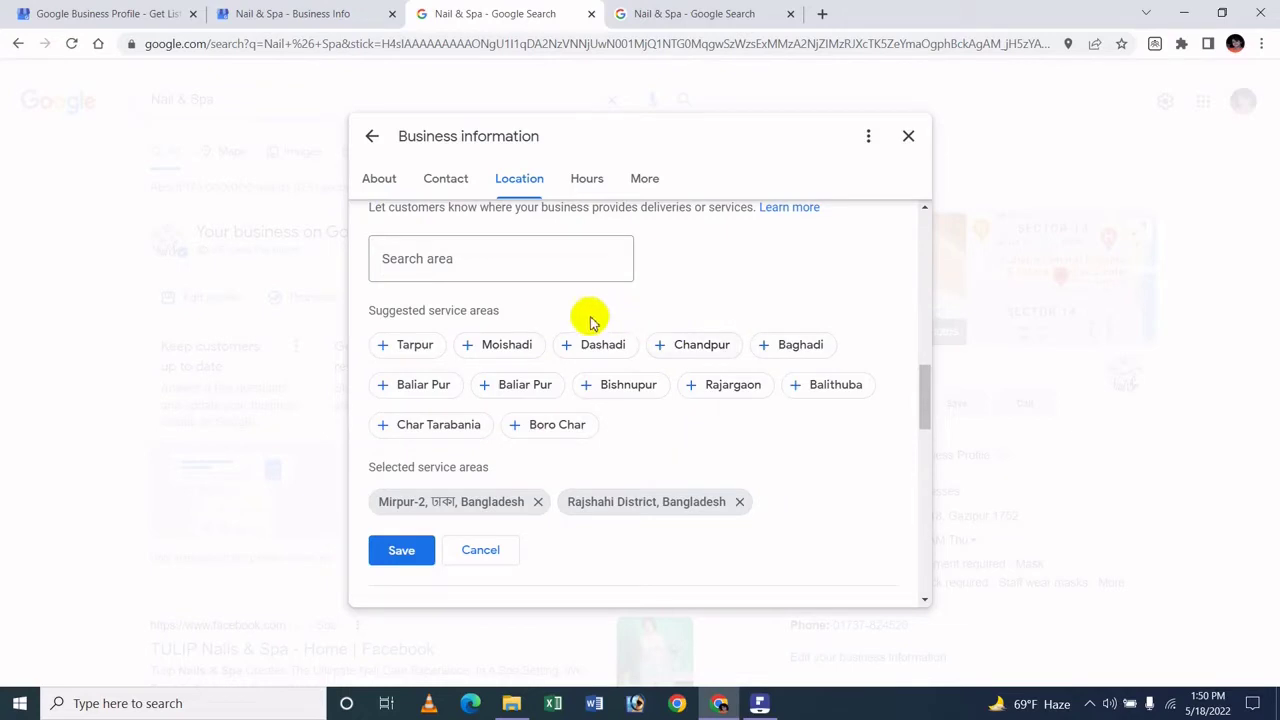
{"action": "left_click", "coordinate": [484, 263]}
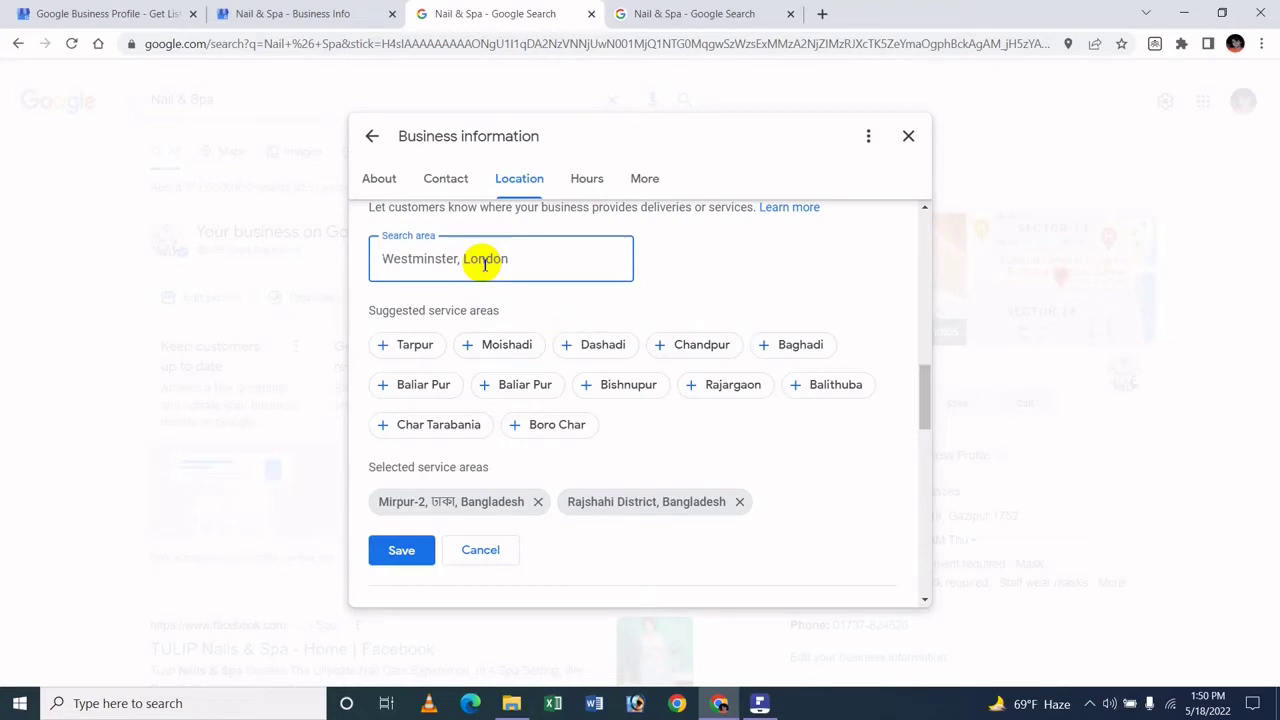
{"action": "type", "text": "M"}
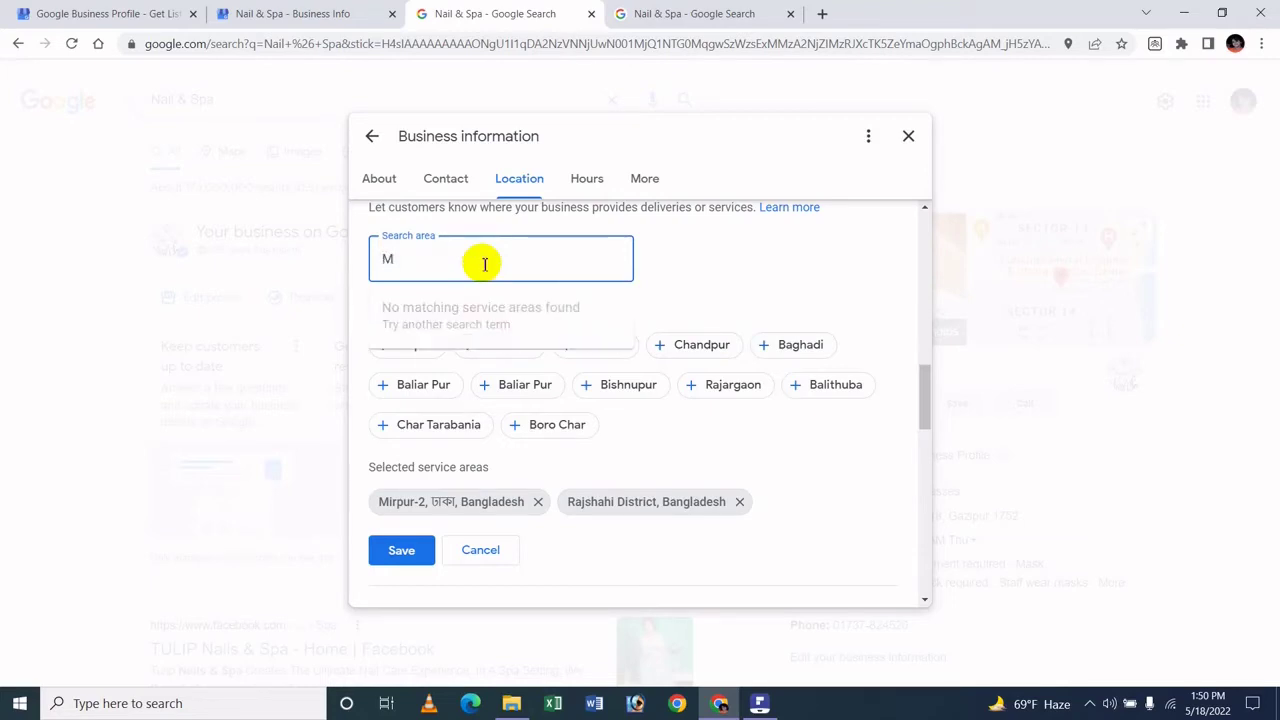
{"action": "type", "text": "irpur"}
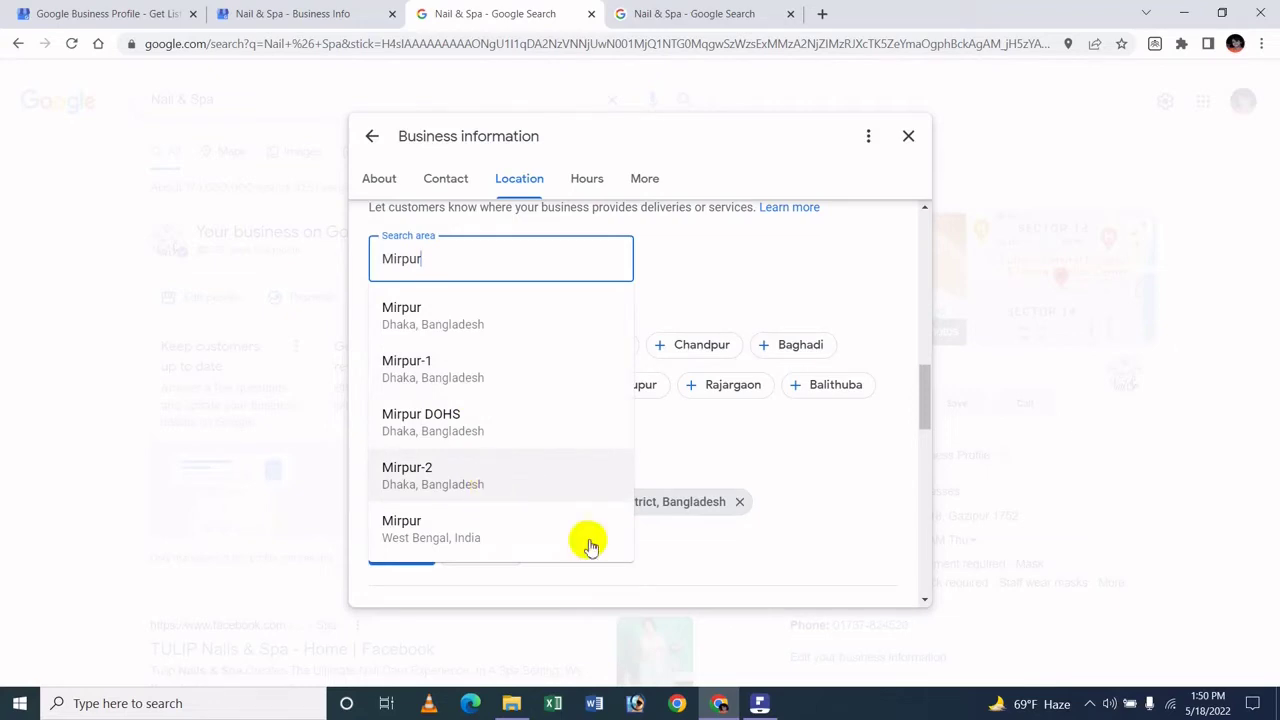
{"action": "left_click", "coordinate": [400, 379]}
{"action": "scroll", "coordinate": [447, 481], "scroll_direction": "down", "scroll_amount": 2}
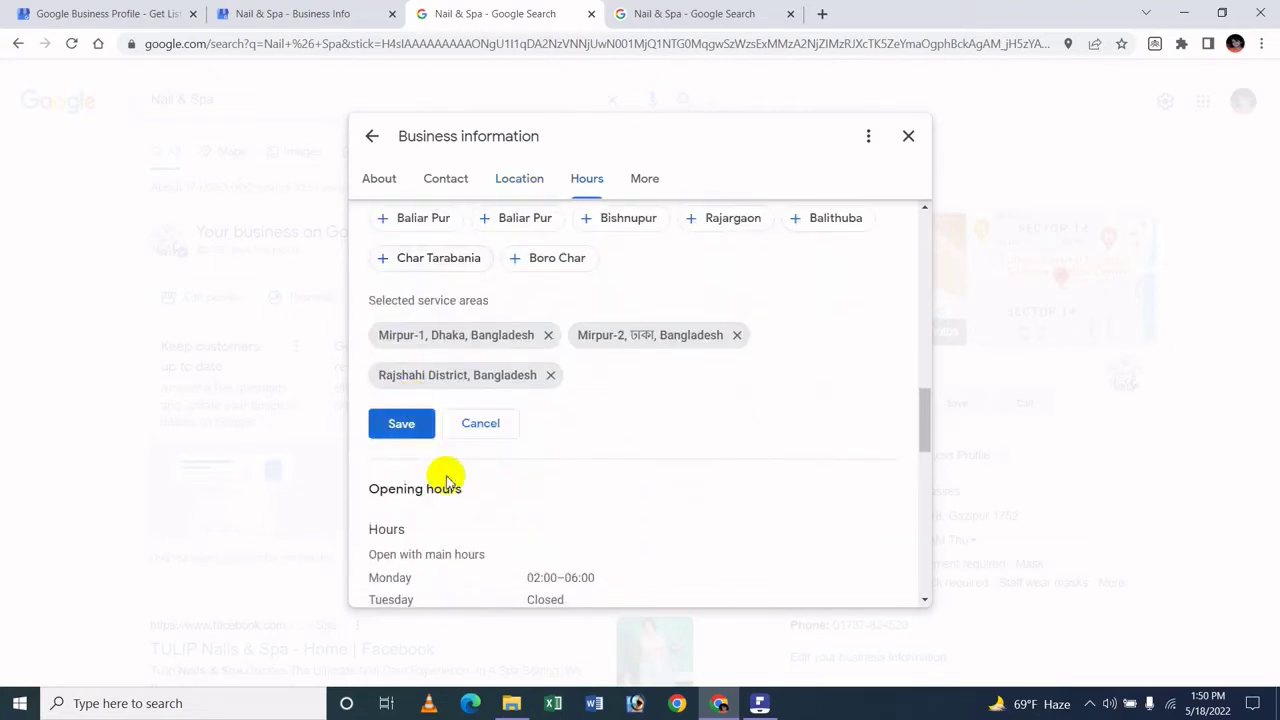
Remove Mirpur-1, Dhaka, Bangladesh from the selected service areas and discard the service area edit
{"action": "left_click", "coordinate": [548, 337]}
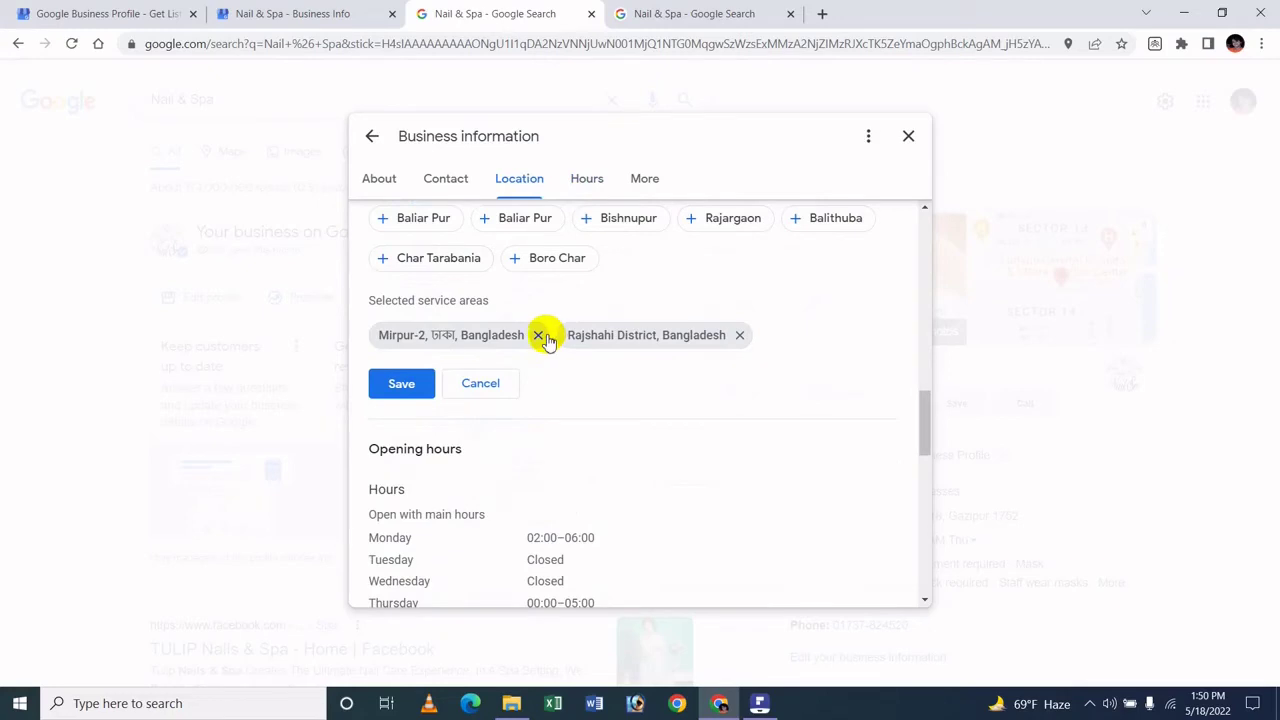
{"action": "scroll", "coordinate": [548, 340], "scroll_direction": "up", "scroll_amount": 3}
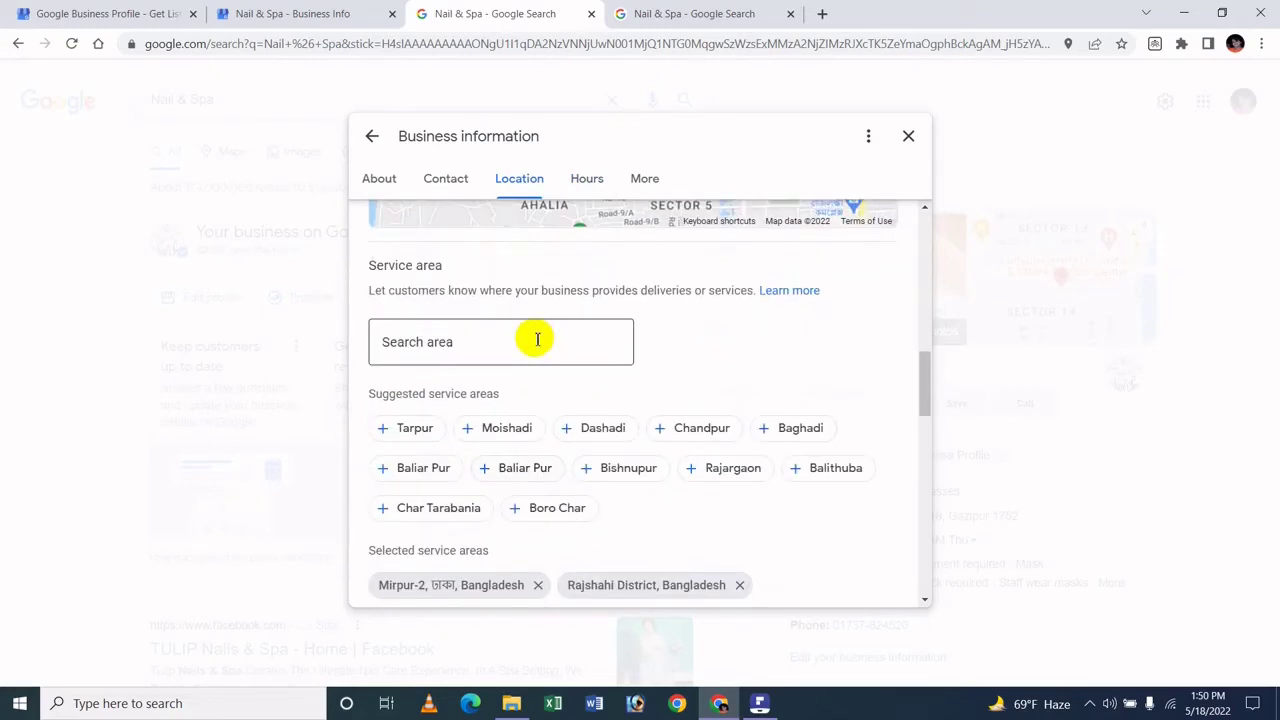
{"action": "scroll", "coordinate": [537, 340], "scroll_direction": "down", "scroll_amount": 3}
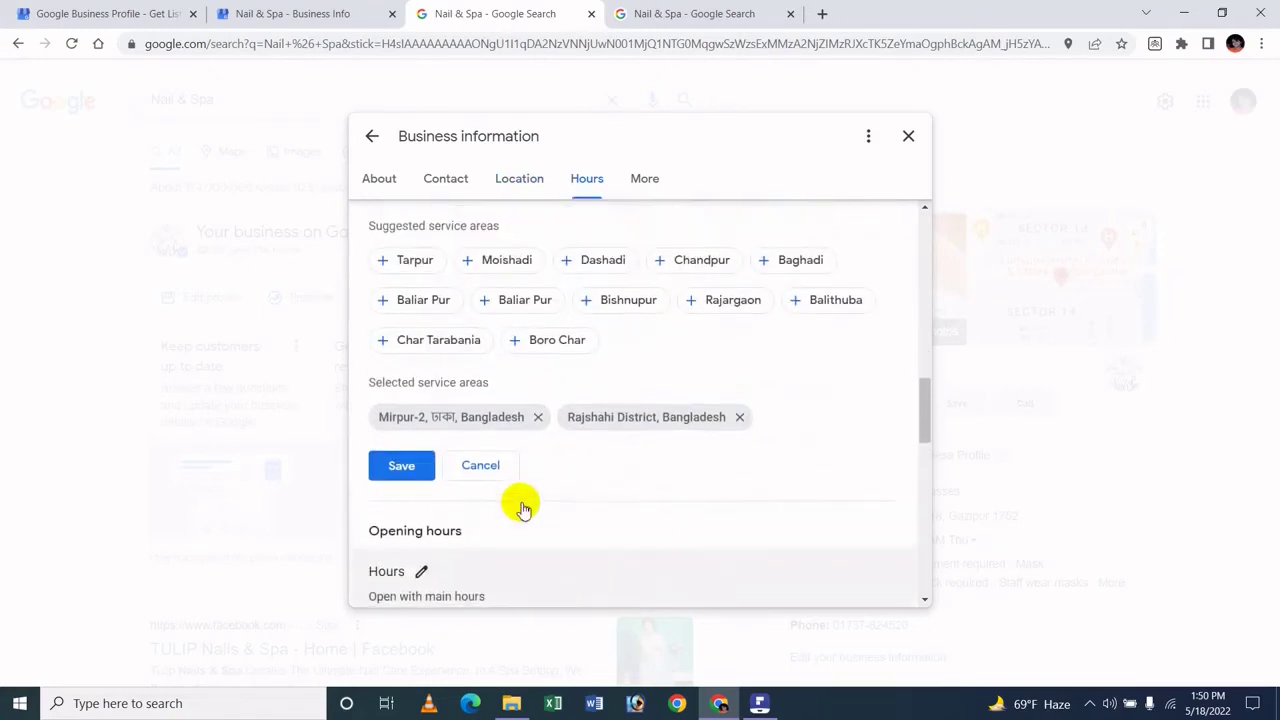
{"action": "scroll", "coordinate": [522, 505], "scroll_direction": "up", "scroll_amount": 2}
{"action": "left_click", "coordinate": [461, 545]}
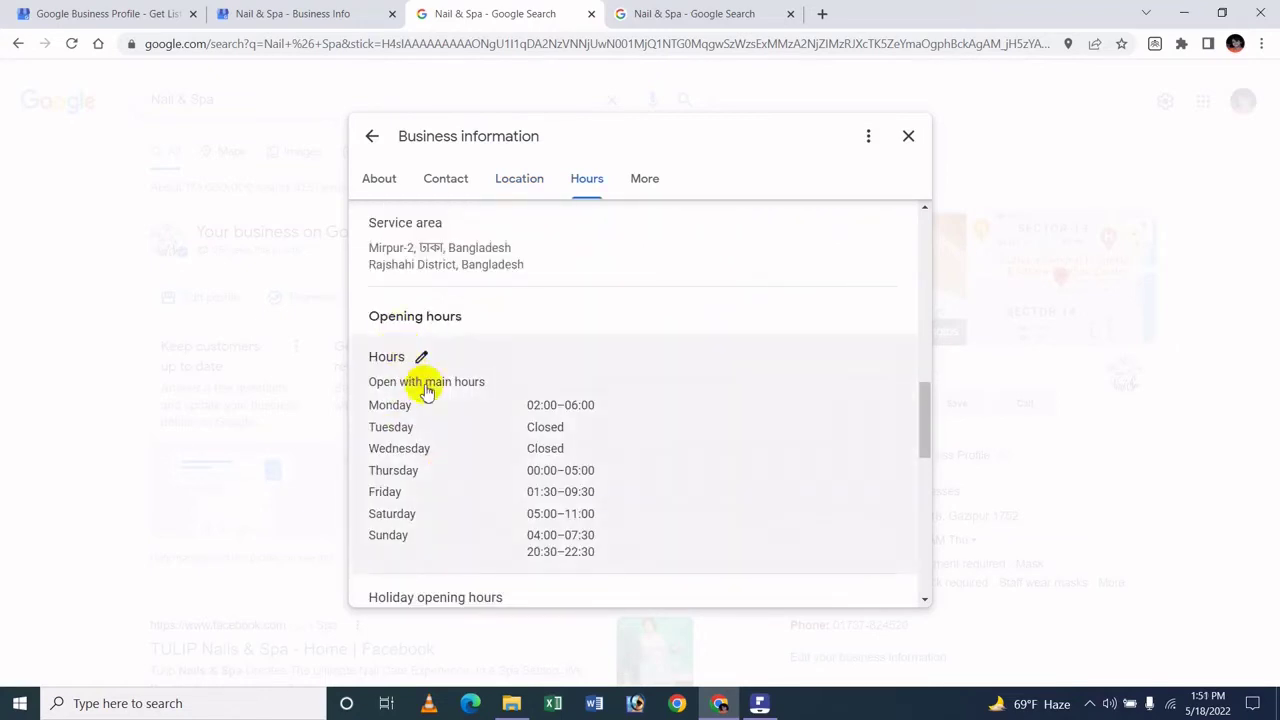
Open the main business hours for editing, try "Open with no main hours" and switch back to "Open with main hours"
{"action": "scroll", "coordinate": [423, 374], "scroll_direction": "up", "scroll_amount": 1}
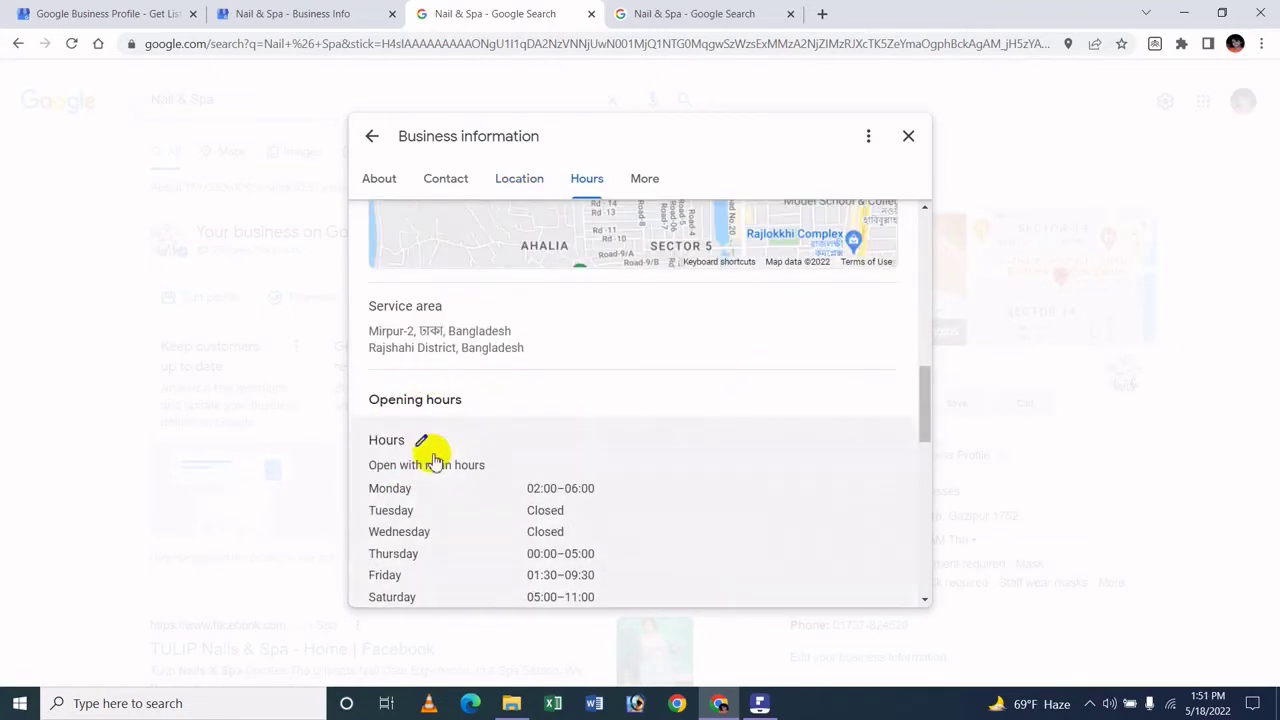
{"action": "scroll", "coordinate": [433, 460], "scroll_direction": "down", "scroll_amount": 1}
{"action": "left_click", "coordinate": [421, 358]}
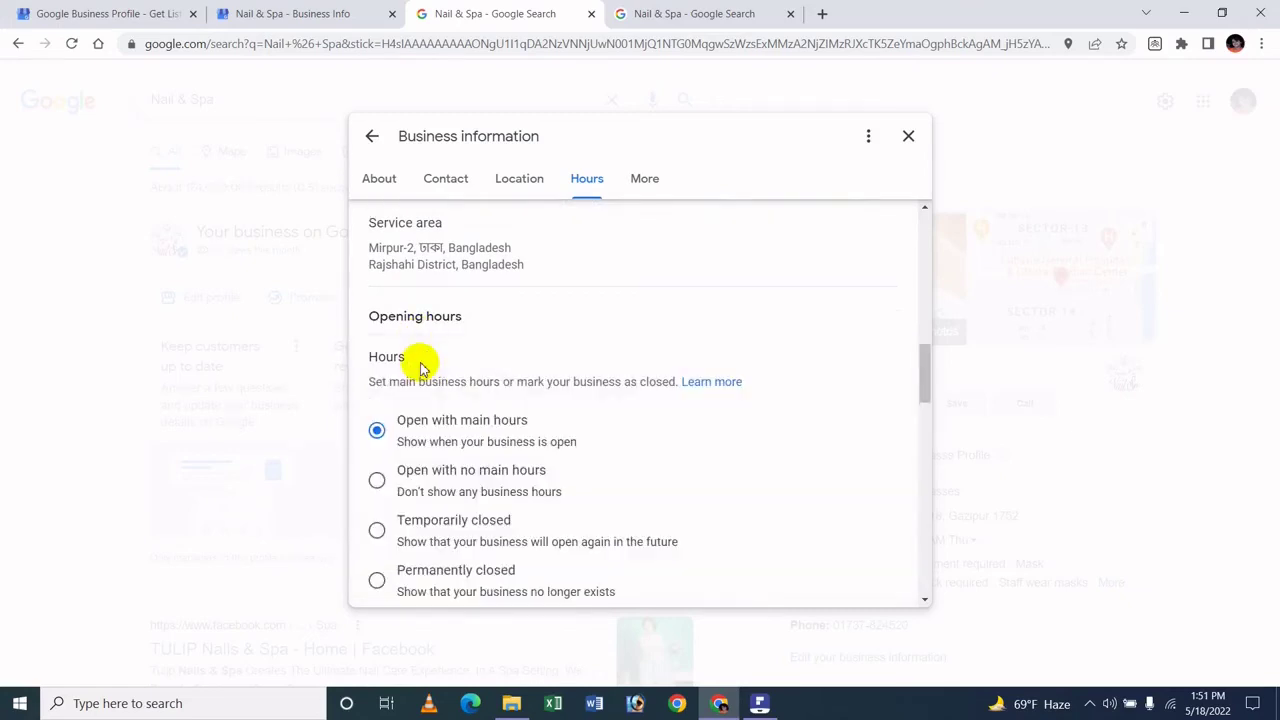
{"action": "scroll", "coordinate": [494, 445], "scroll_direction": "down", "scroll_amount": 1}
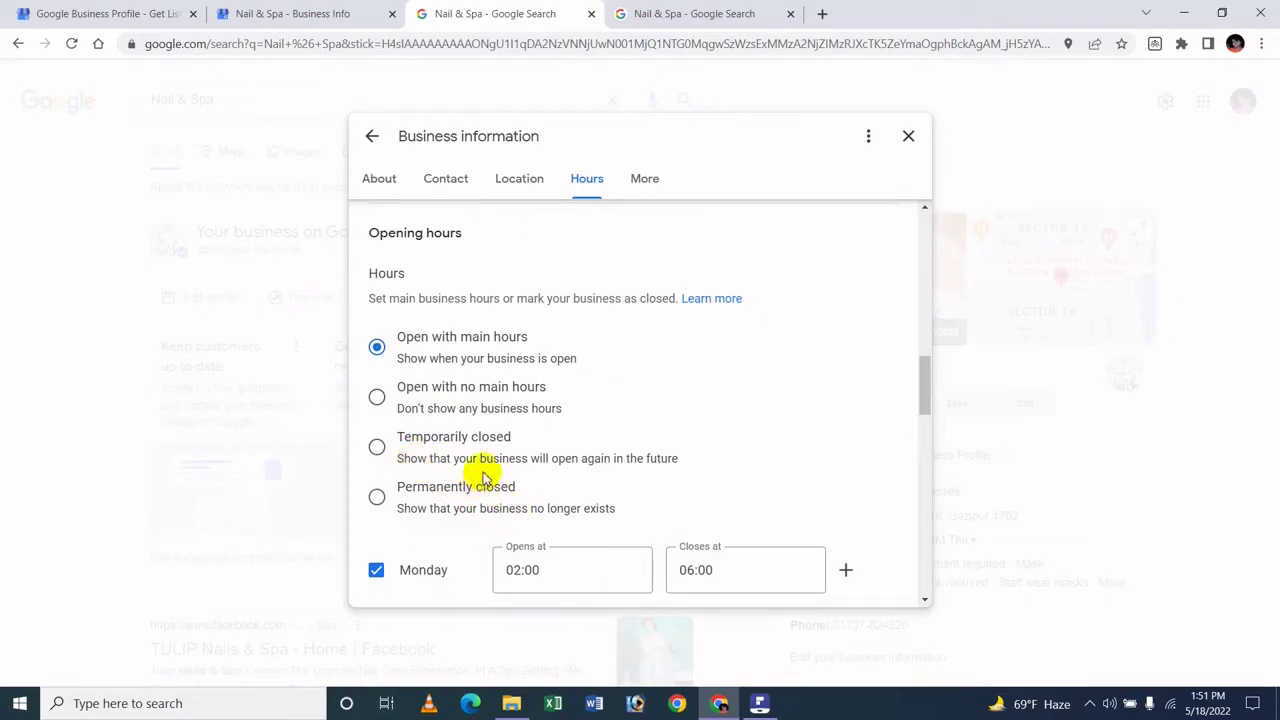
{"action": "scroll", "coordinate": [483, 477], "scroll_direction": "down", "scroll_amount": 3}
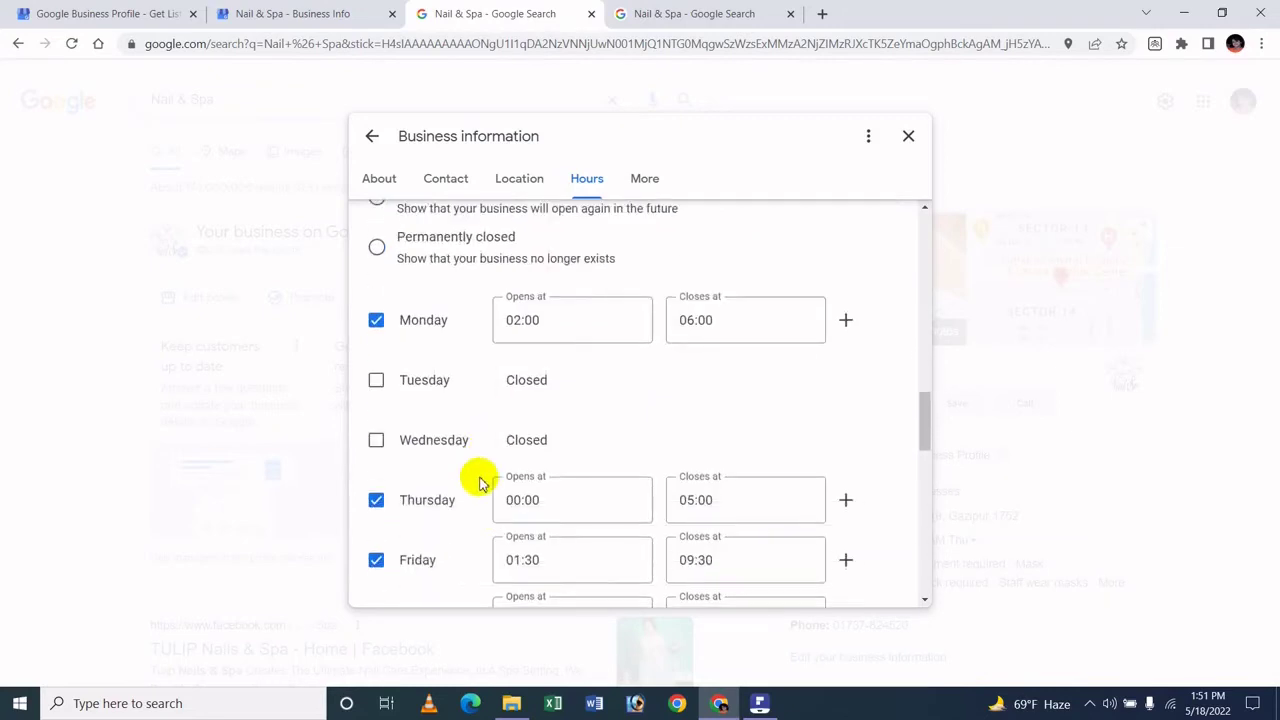
{"action": "scroll", "coordinate": [514, 480], "scroll_direction": "up", "scroll_amount": 2}
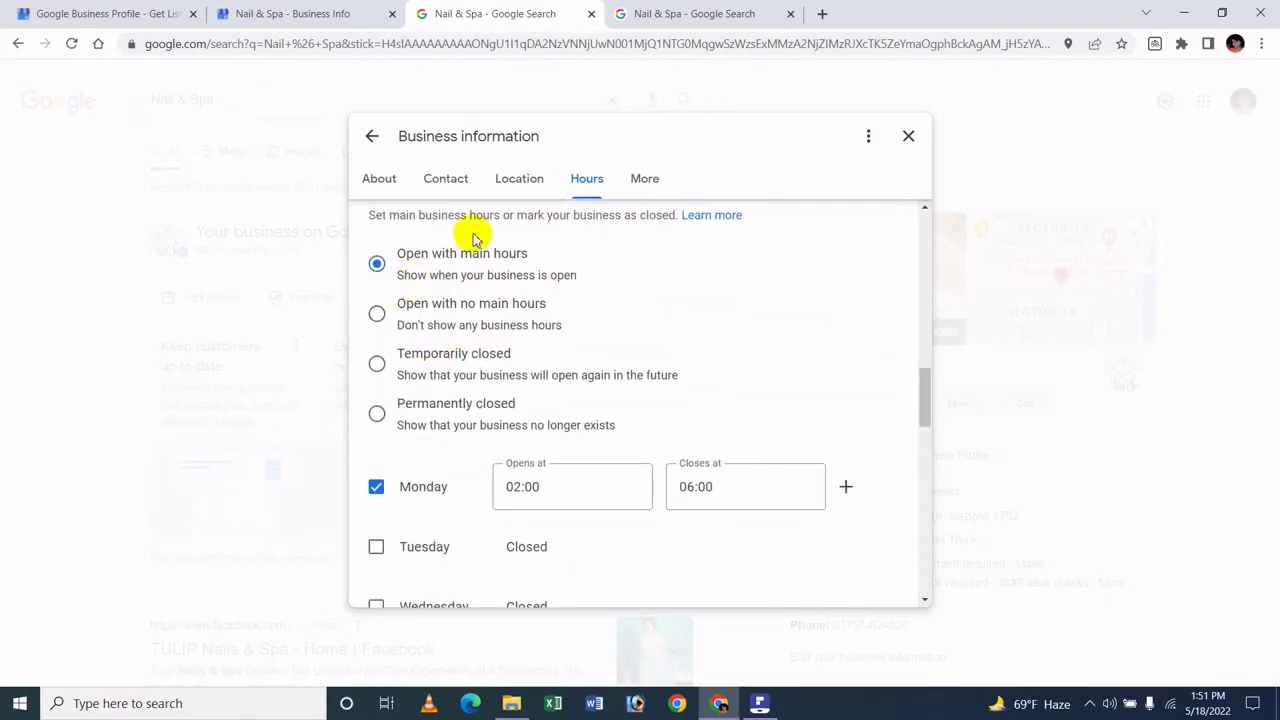
{"action": "left_click", "coordinate": [465, 303]}
{"action": "left_click", "coordinate": [470, 258]}
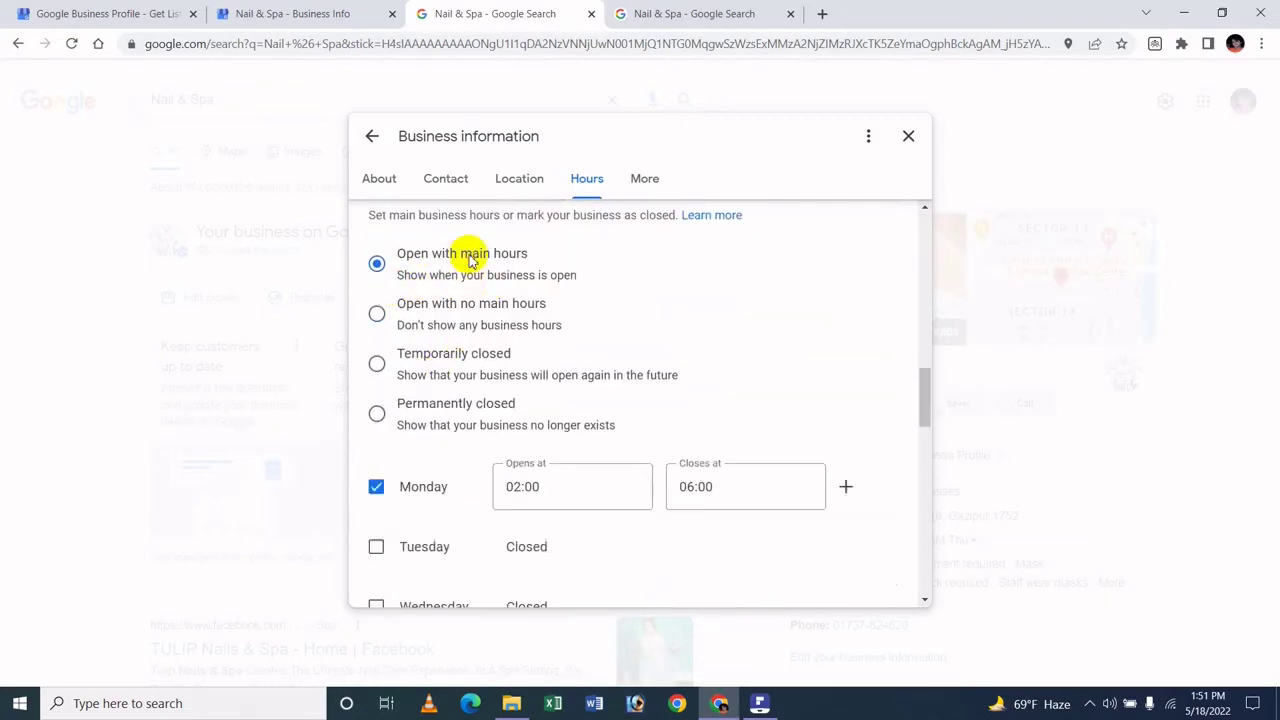
Mark Tuesday as open and set its hours to open at 06:30 and close at 19:30
{"action": "scroll", "coordinate": [545, 275], "scroll_direction": "down", "scroll_amount": 1}
{"action": "scroll", "coordinate": [548, 278], "scroll_direction": "down", "scroll_amount": 1}
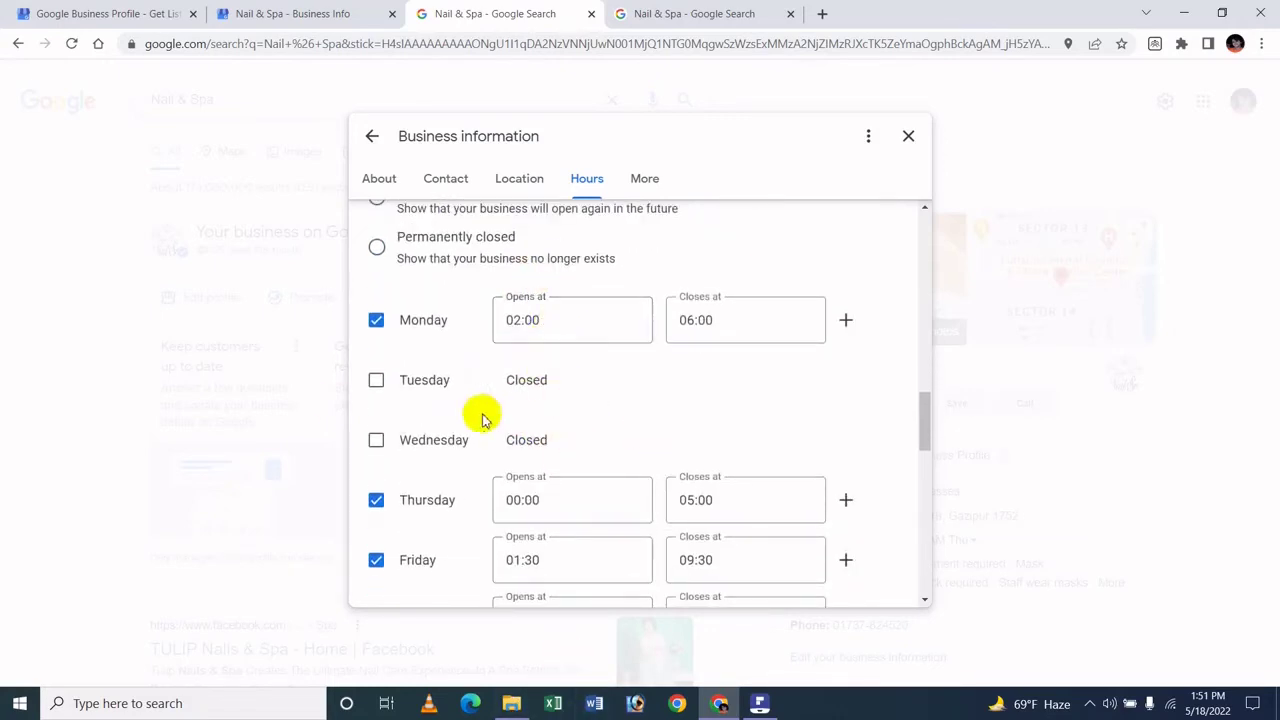
{"action": "left_click", "coordinate": [378, 380]}
{"action": "left_click", "coordinate": [597, 386]}
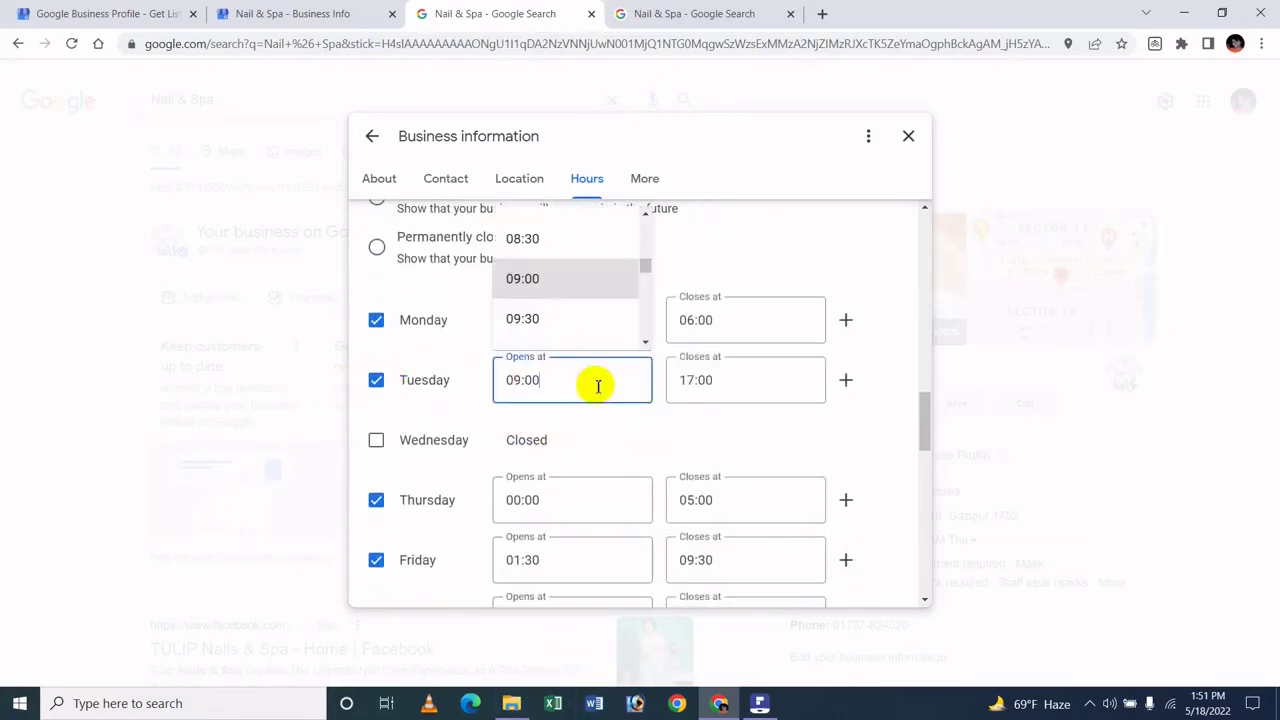
{"action": "scroll", "coordinate": [555, 255], "scroll_direction": "up", "scroll_amount": 3}
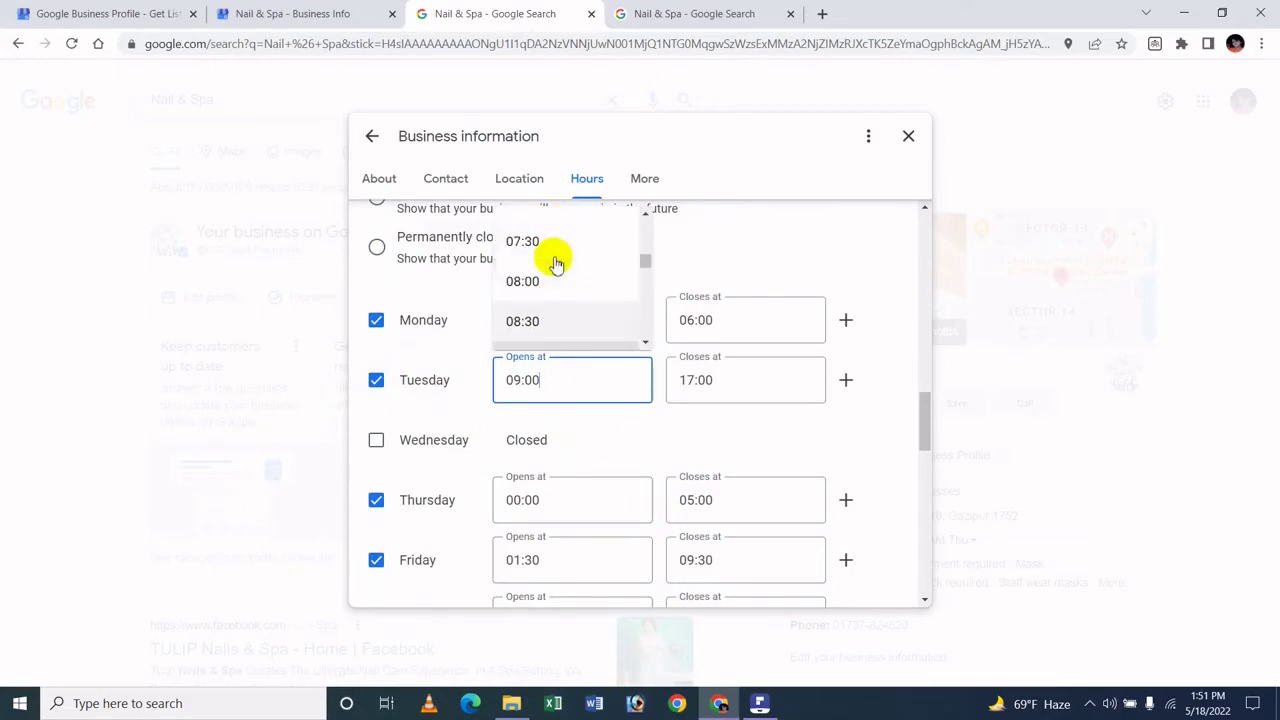
{"action": "left_click", "coordinate": [593, 255]}
{"action": "left_click", "coordinate": [737, 386]}
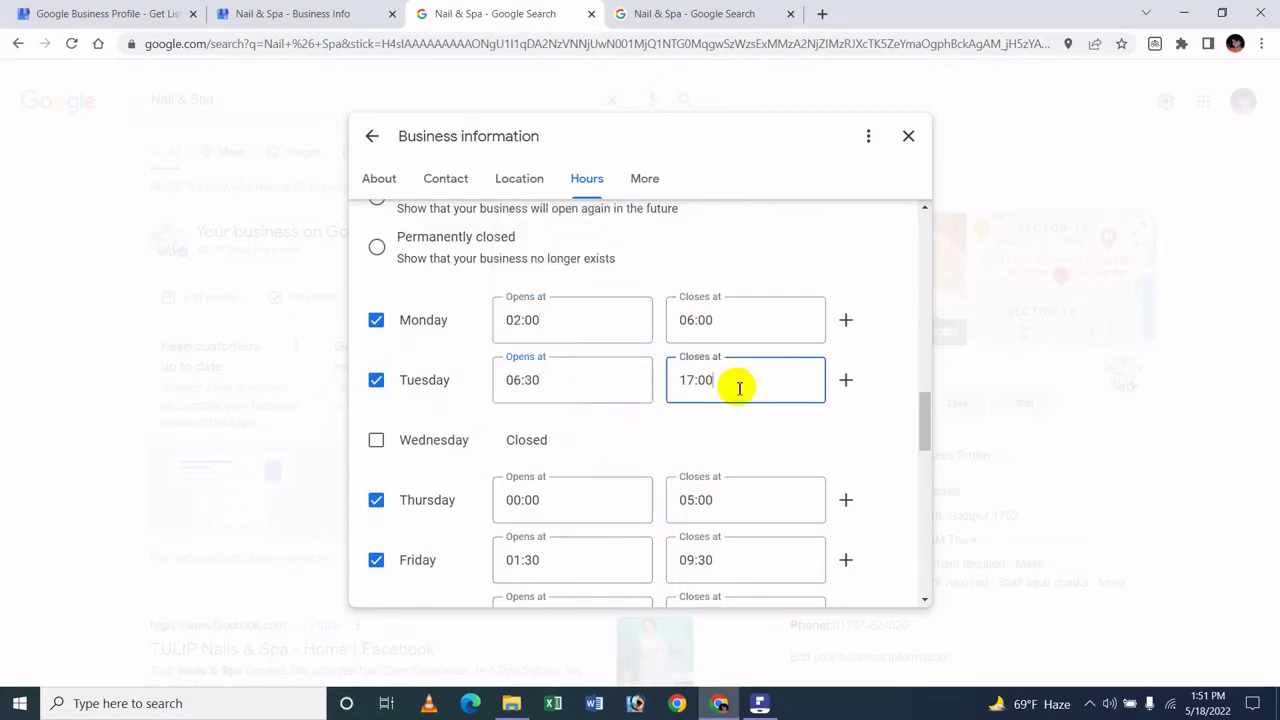
{"action": "scroll", "coordinate": [749, 307], "scroll_direction": "down", "scroll_amount": 2}
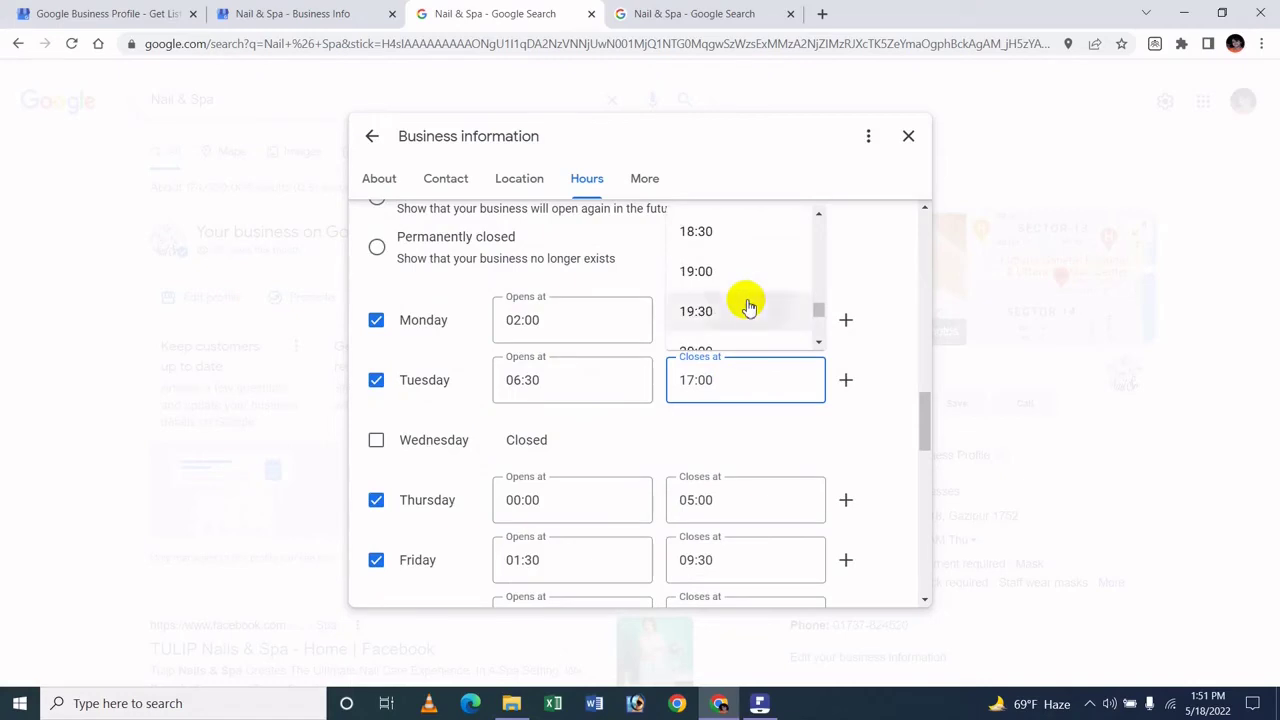
{"action": "left_click", "coordinate": [745, 306]}
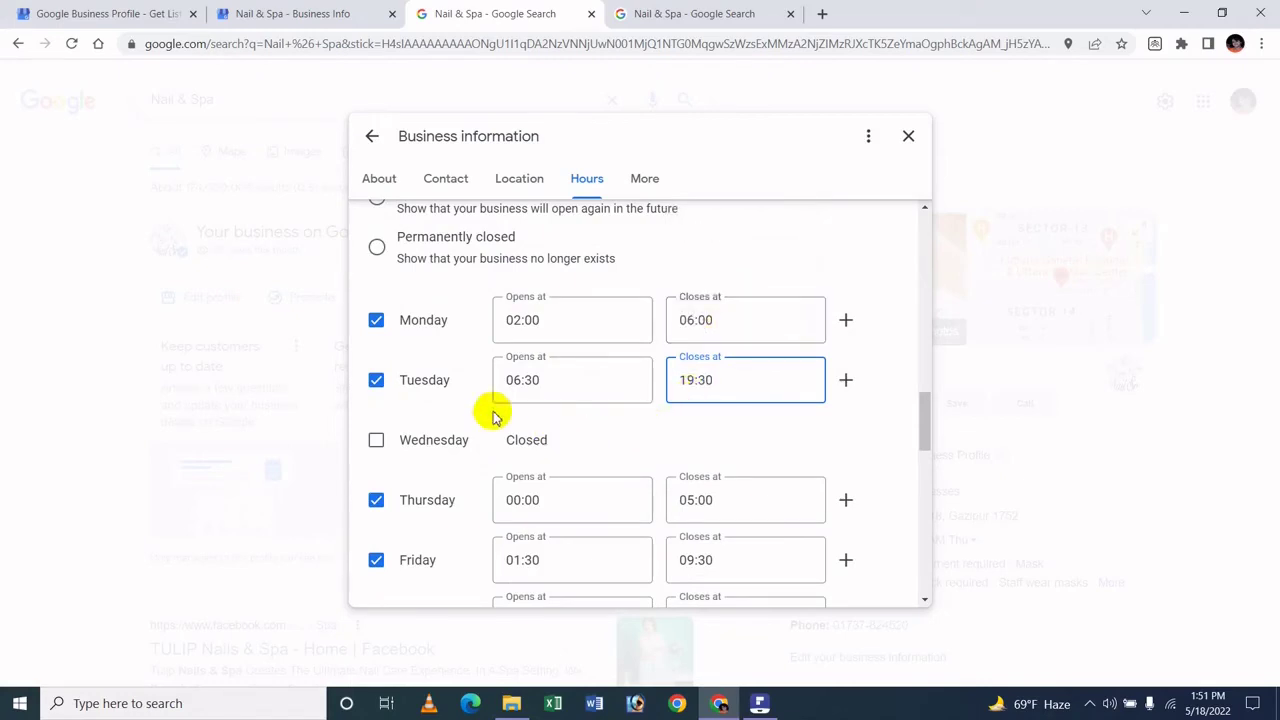
Mark Monday as closed and add a second set of Tuesday hours from 10:00 to 21:00
{"action": "left_click", "coordinate": [410, 321]}
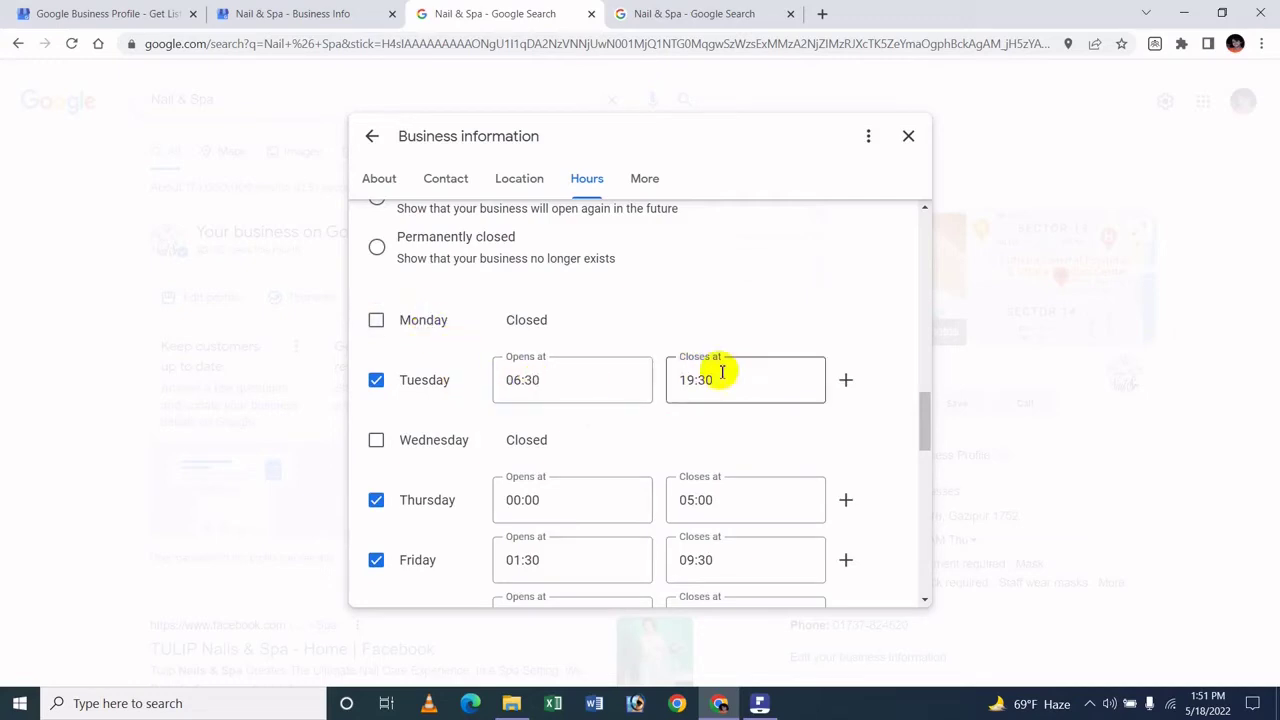
{"action": "left_click", "coordinate": [845, 380]}
{"action": "left_click", "coordinate": [528, 452]}
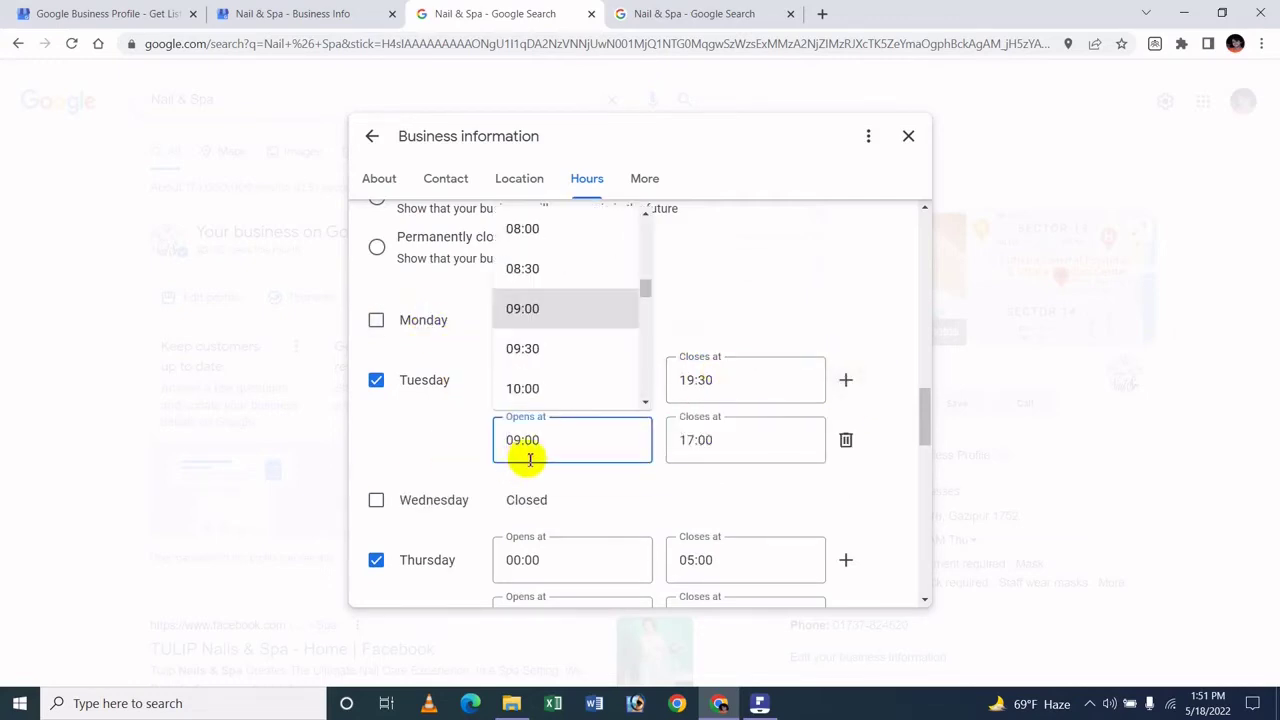
{"action": "left_click", "coordinate": [524, 390]}
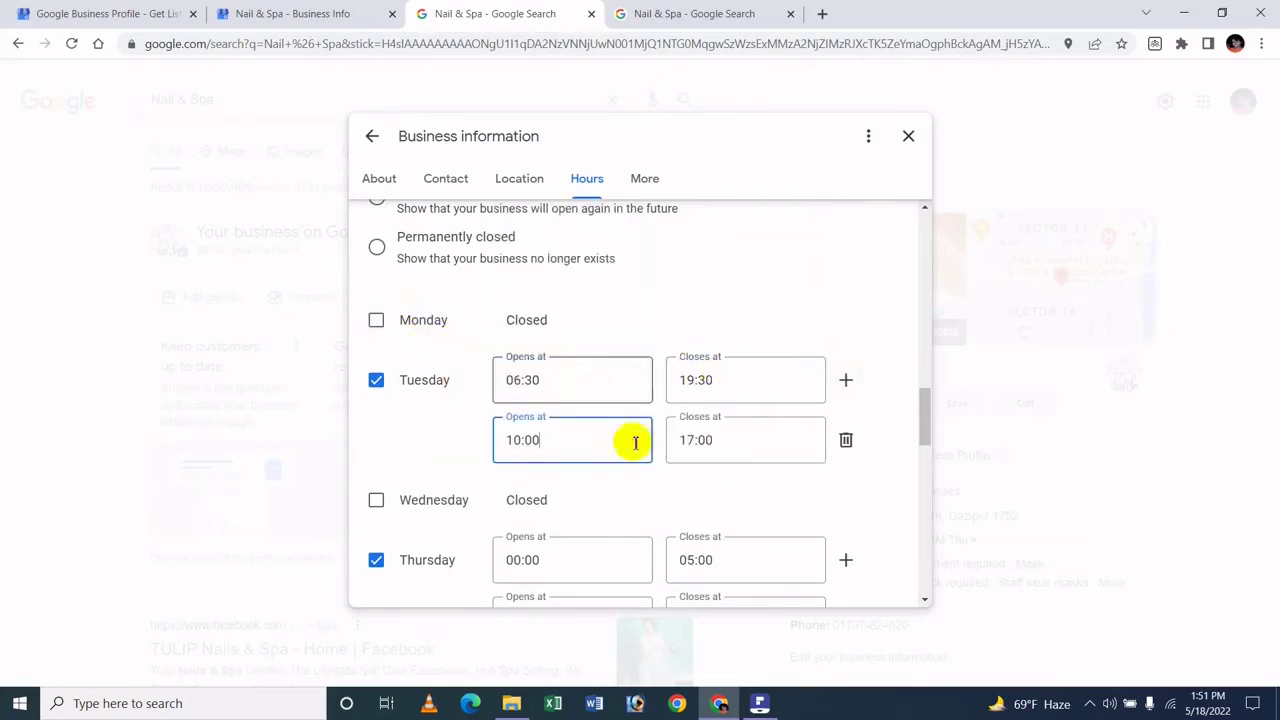
{"action": "left_click", "coordinate": [745, 452]}
{"action": "scroll", "coordinate": [726, 311], "scroll_direction": "down", "scroll_amount": 3}
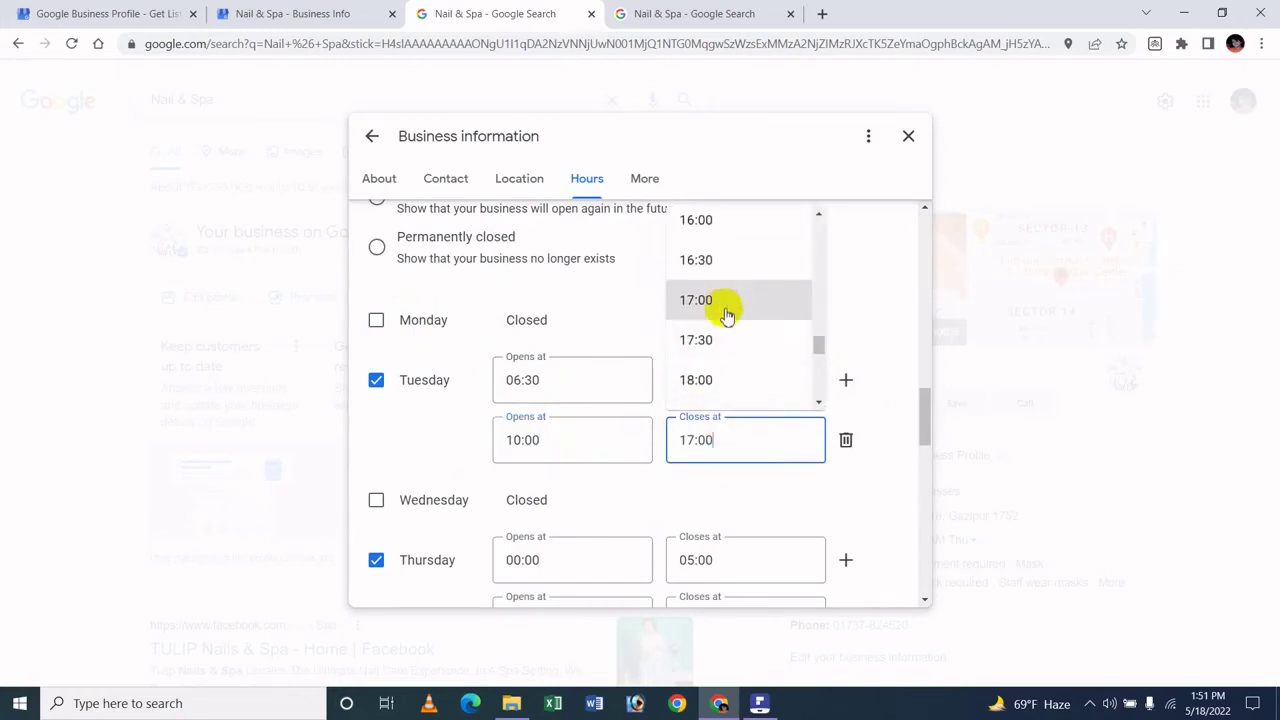
{"action": "left_click", "coordinate": [714, 376]}
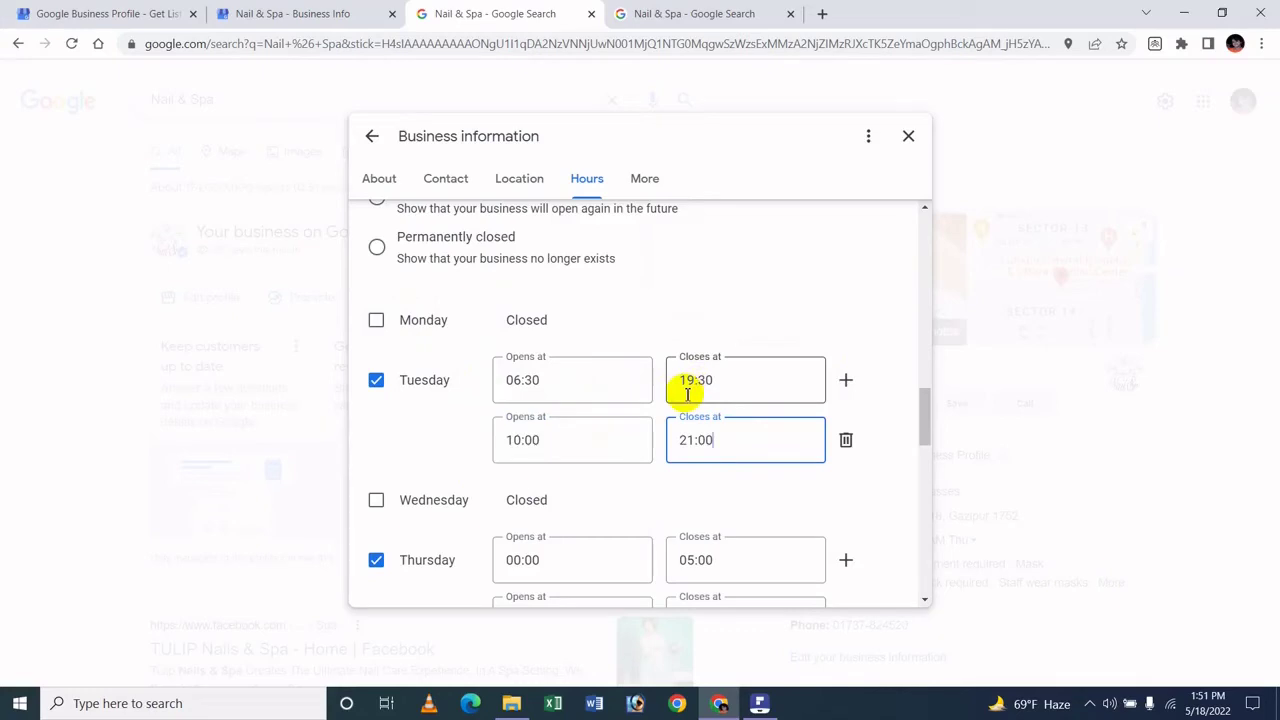
Review the remaining weekdays' hours and discard the main business hours edit
{"action": "scroll", "coordinate": [657, 420], "scroll_direction": "down", "scroll_amount": 2}
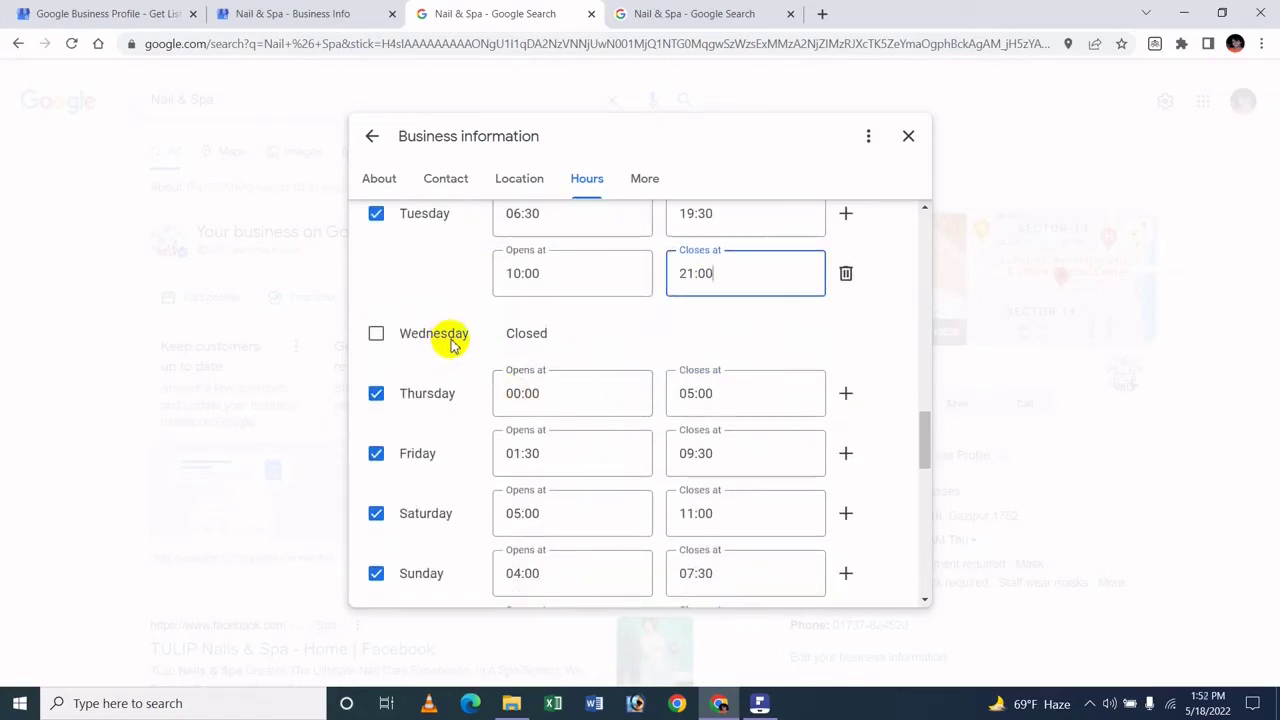
{"action": "scroll", "coordinate": [757, 300], "scroll_direction": "down", "scroll_amount": 4}
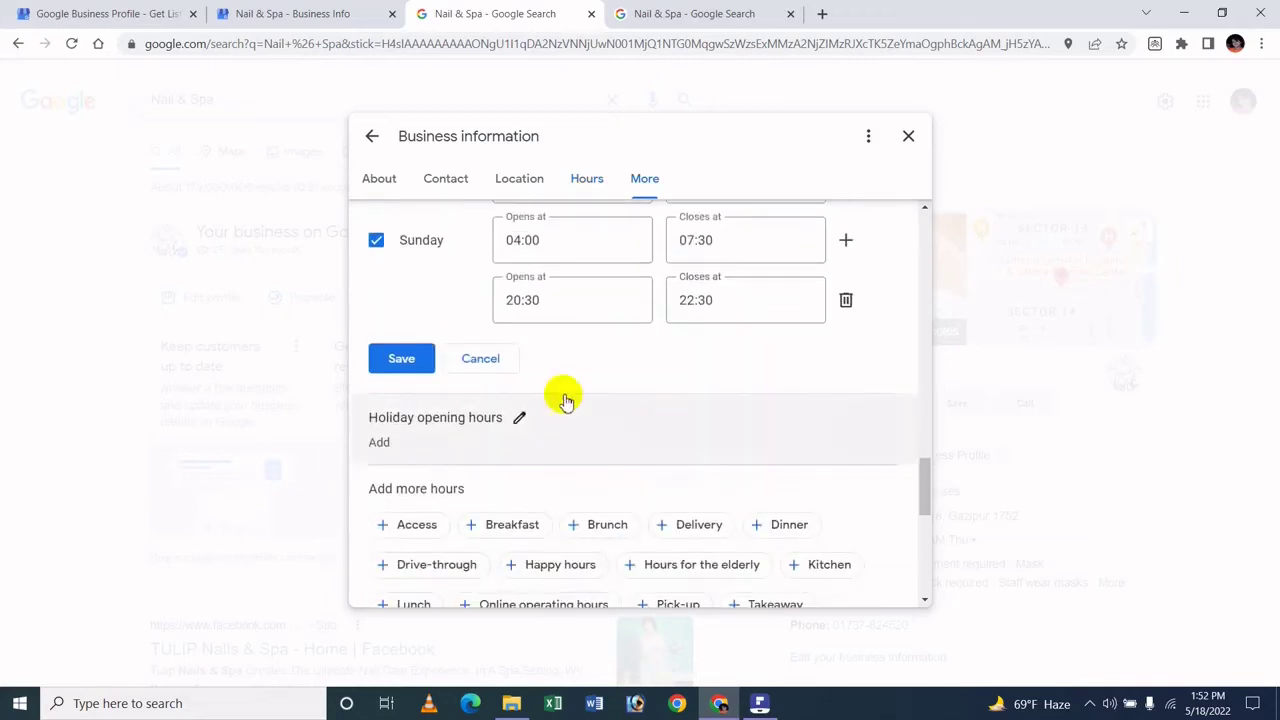
{"action": "left_click", "coordinate": [479, 357]}
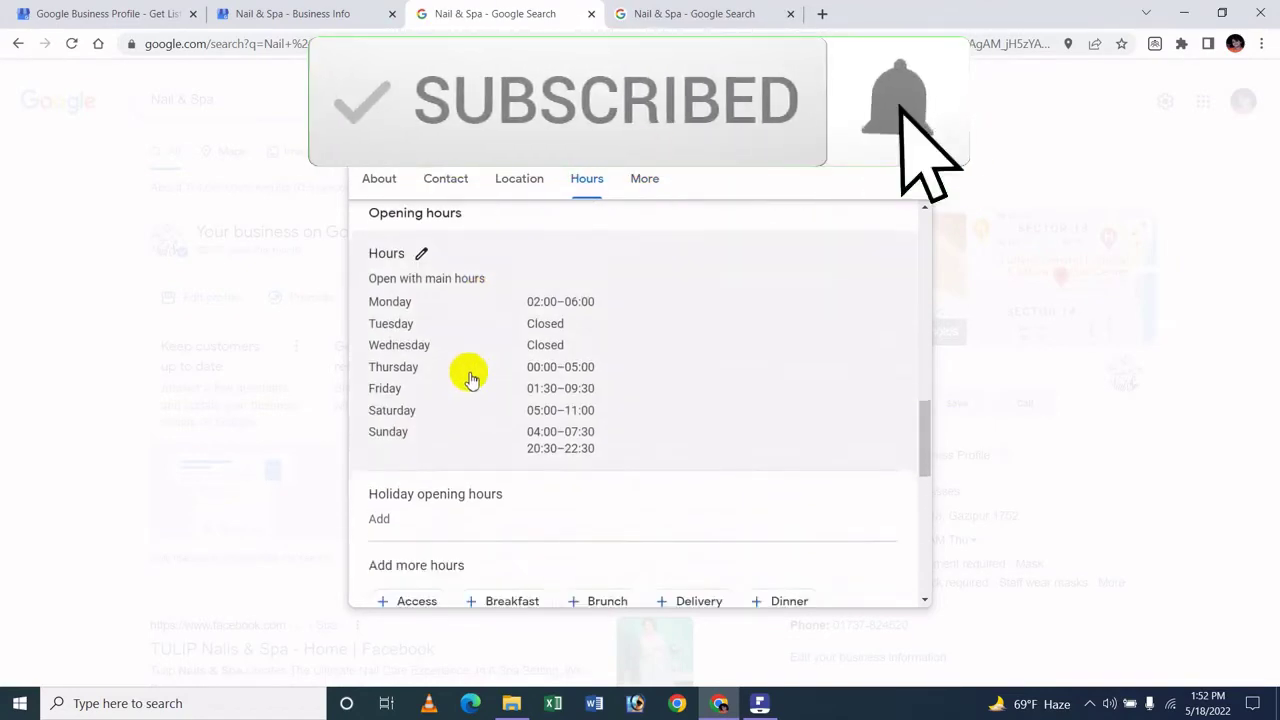
Open the holiday opening hours for editing, try adding a custom date and discard the edit
{"action": "scroll", "coordinate": [468, 375], "scroll_direction": "down", "scroll_amount": 2}
{"action": "scroll", "coordinate": [468, 380], "scroll_direction": "up", "scroll_amount": 1}
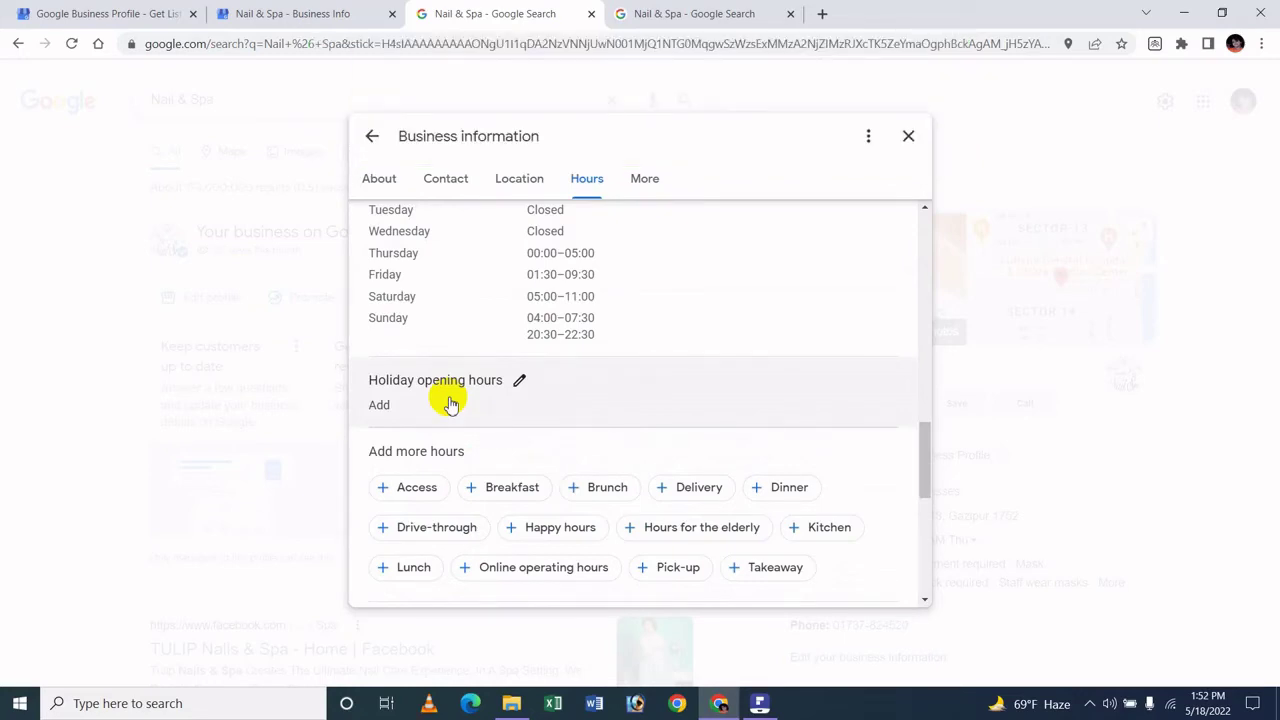
{"action": "left_click", "coordinate": [497, 379]}
{"action": "scroll", "coordinate": [497, 374], "scroll_direction": "down", "scroll_amount": 2}
{"action": "scroll", "coordinate": [500, 360], "scroll_direction": "up", "scroll_amount": 1}
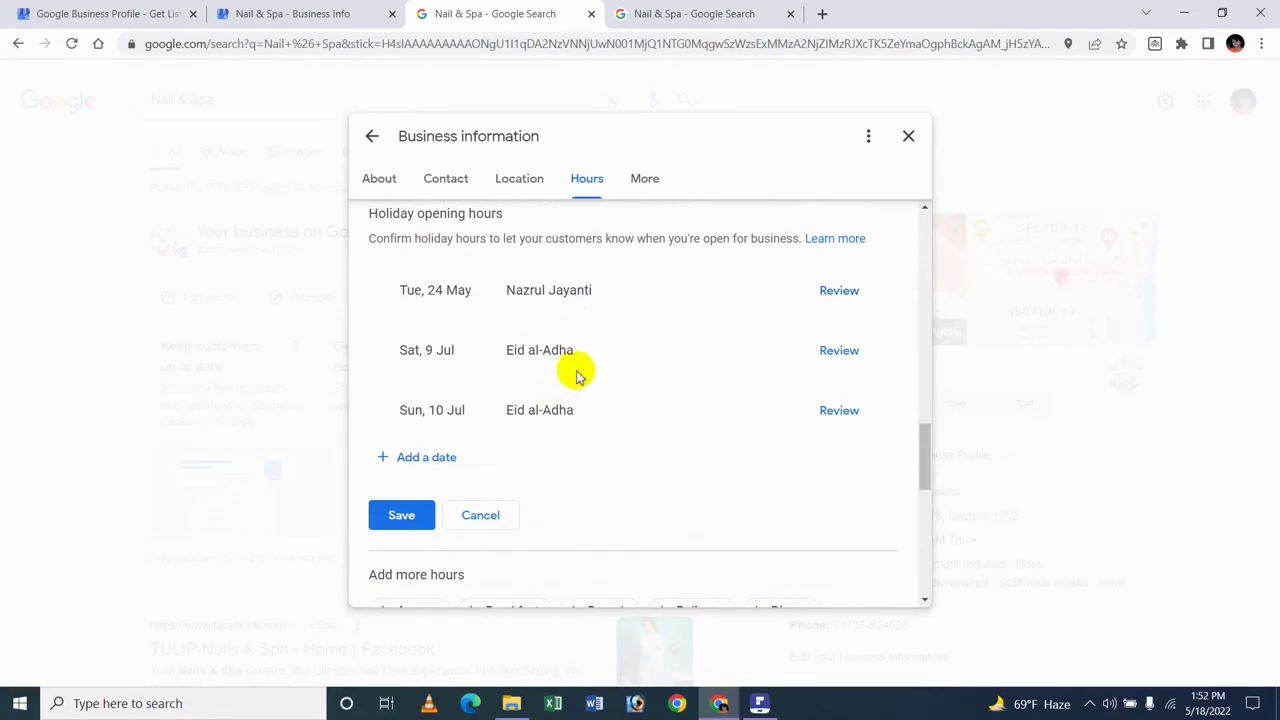
{"action": "left_click", "coordinate": [460, 459]}
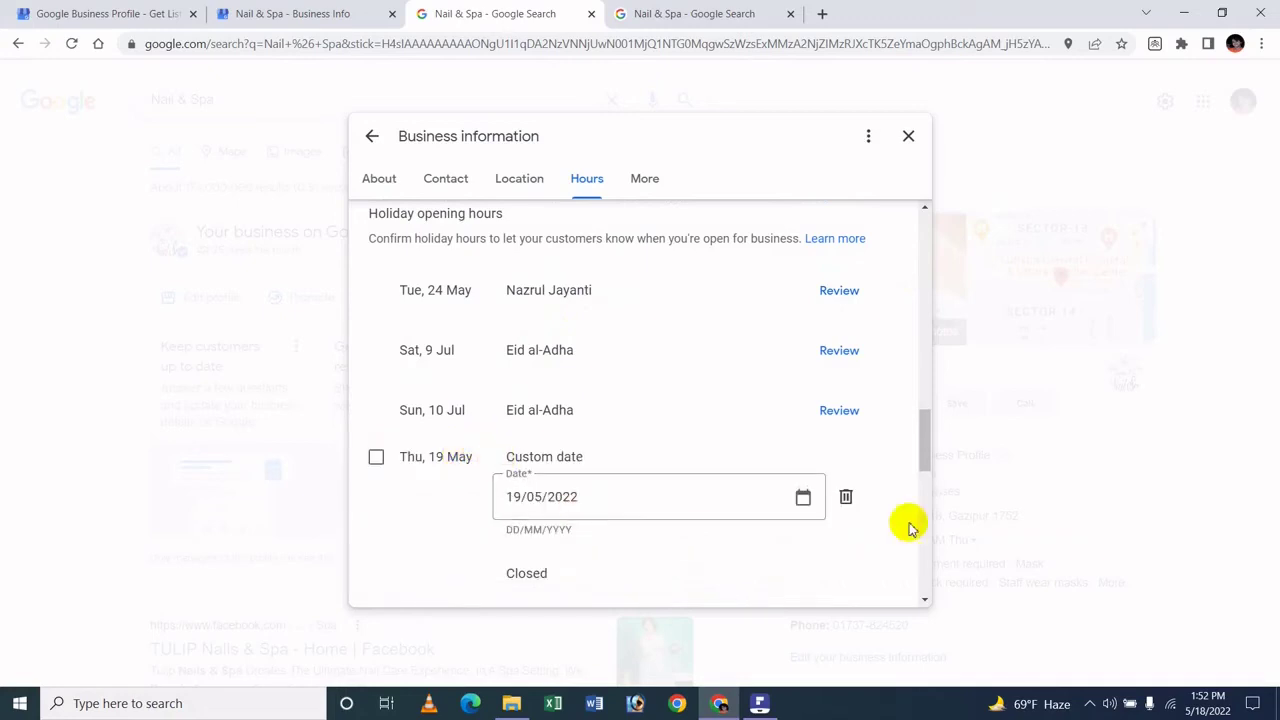
{"action": "scroll", "coordinate": [586, 323], "scroll_direction": "down", "scroll_amount": 2}
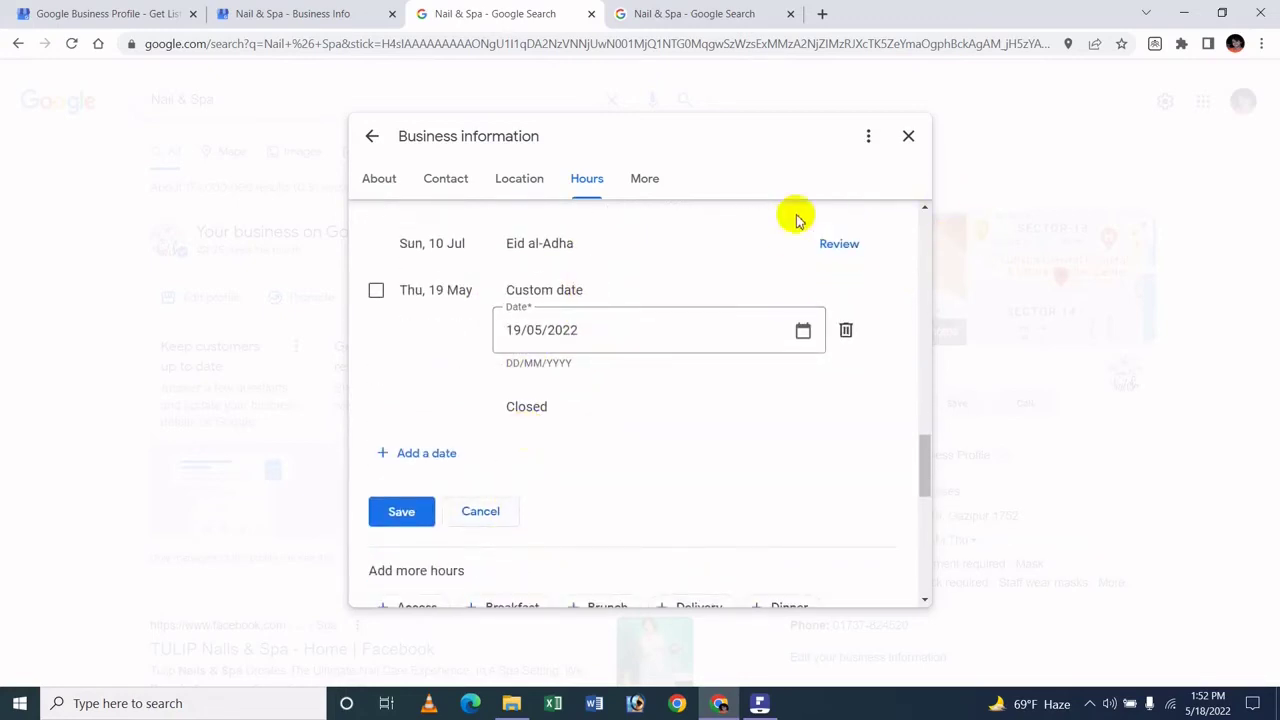
{"action": "scroll", "coordinate": [751, 294], "scroll_direction": "up", "scroll_amount": 2}
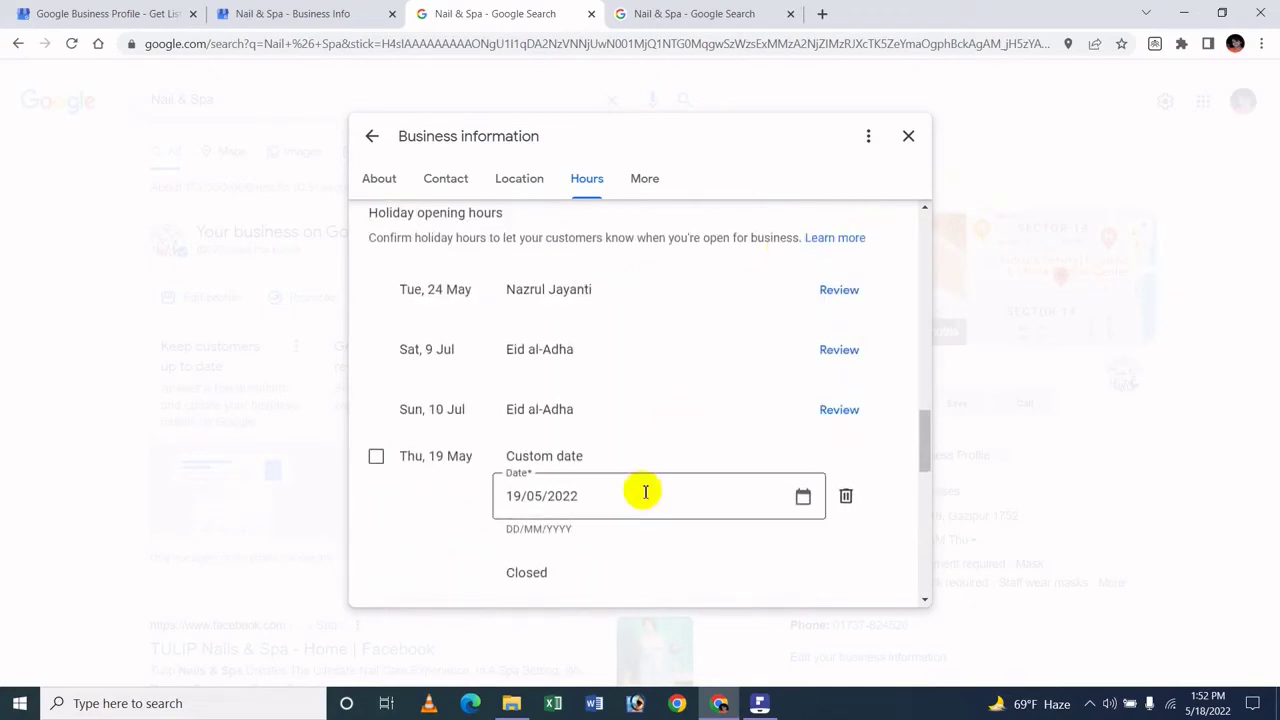
{"action": "scroll", "coordinate": [618, 528], "scroll_direction": "down", "scroll_amount": 3}
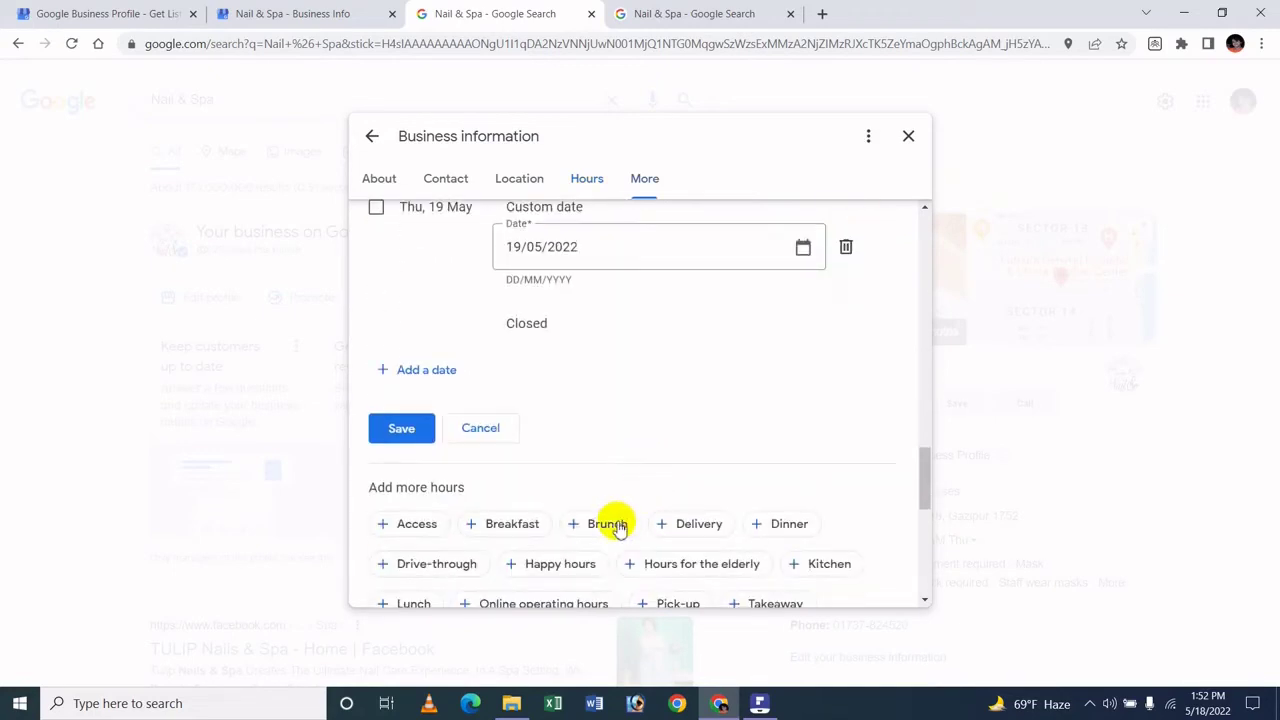
{"action": "left_click", "coordinate": [480, 428]}
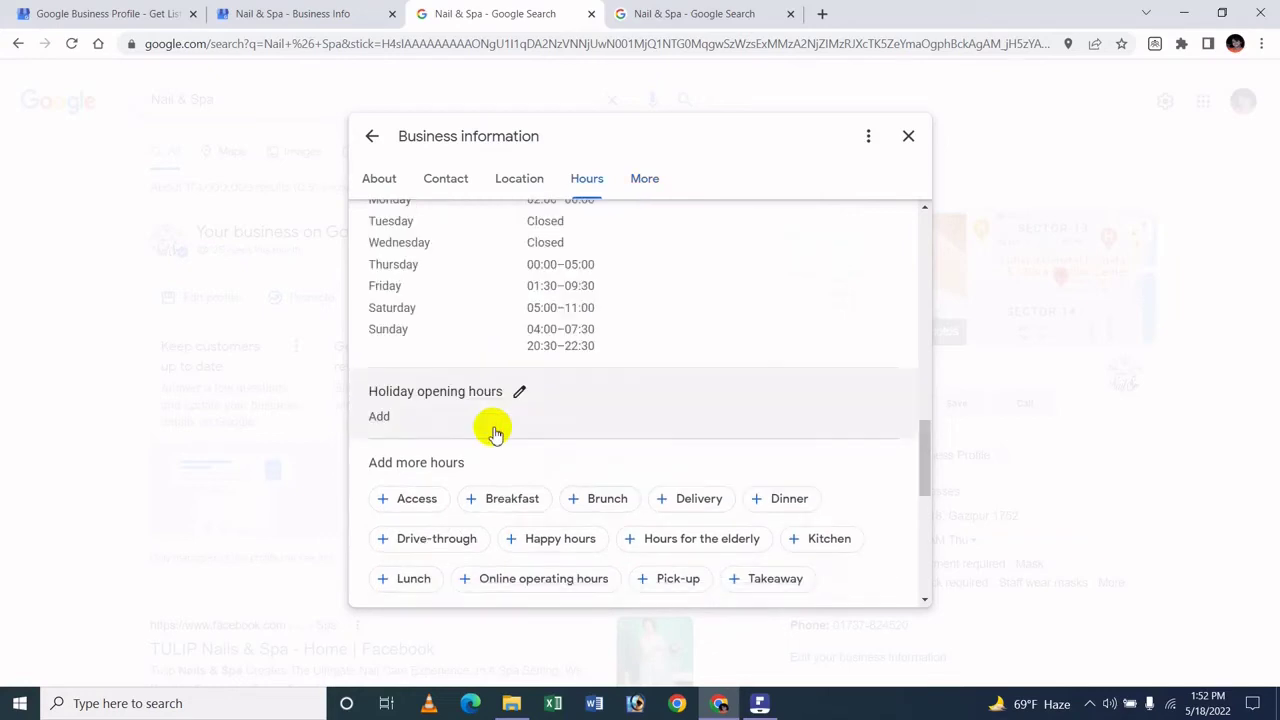
Open the Happy hours schedule from the additional hours and leave it without setting any day
{"action": "scroll", "coordinate": [491, 423], "scroll_direction": "down", "scroll_amount": 3}
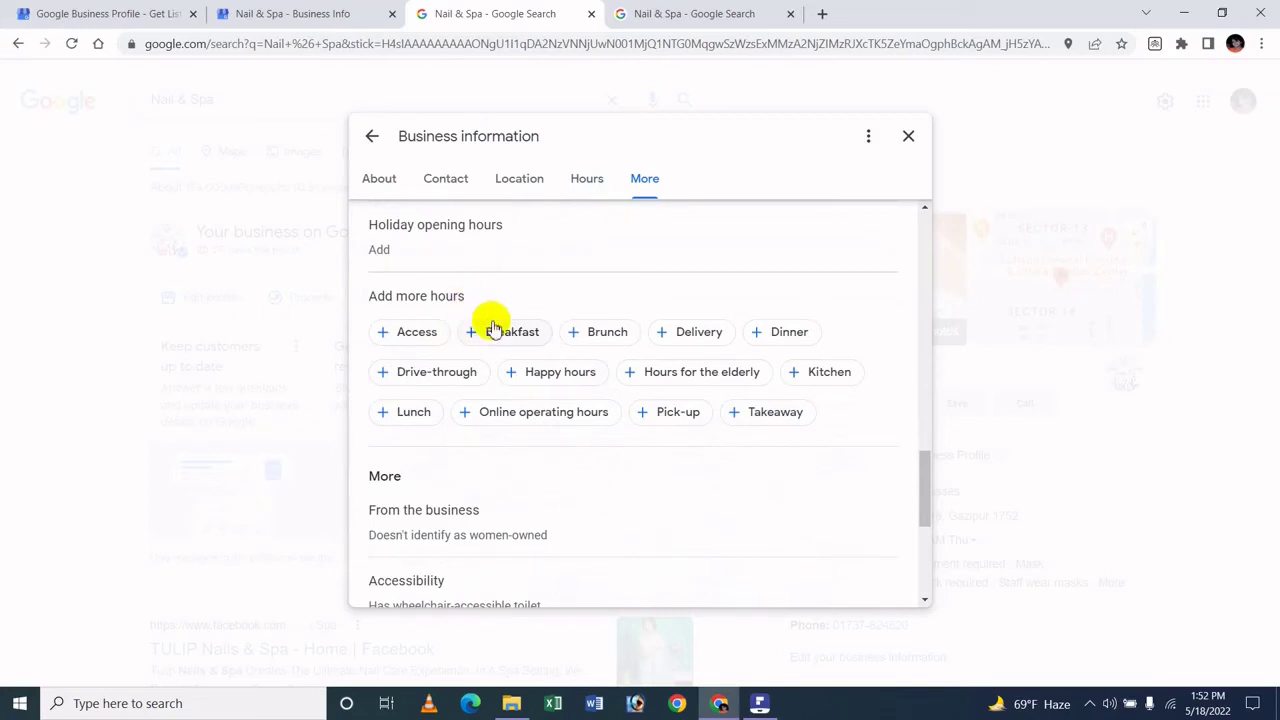
{"action": "left_click", "coordinate": [560, 373]}
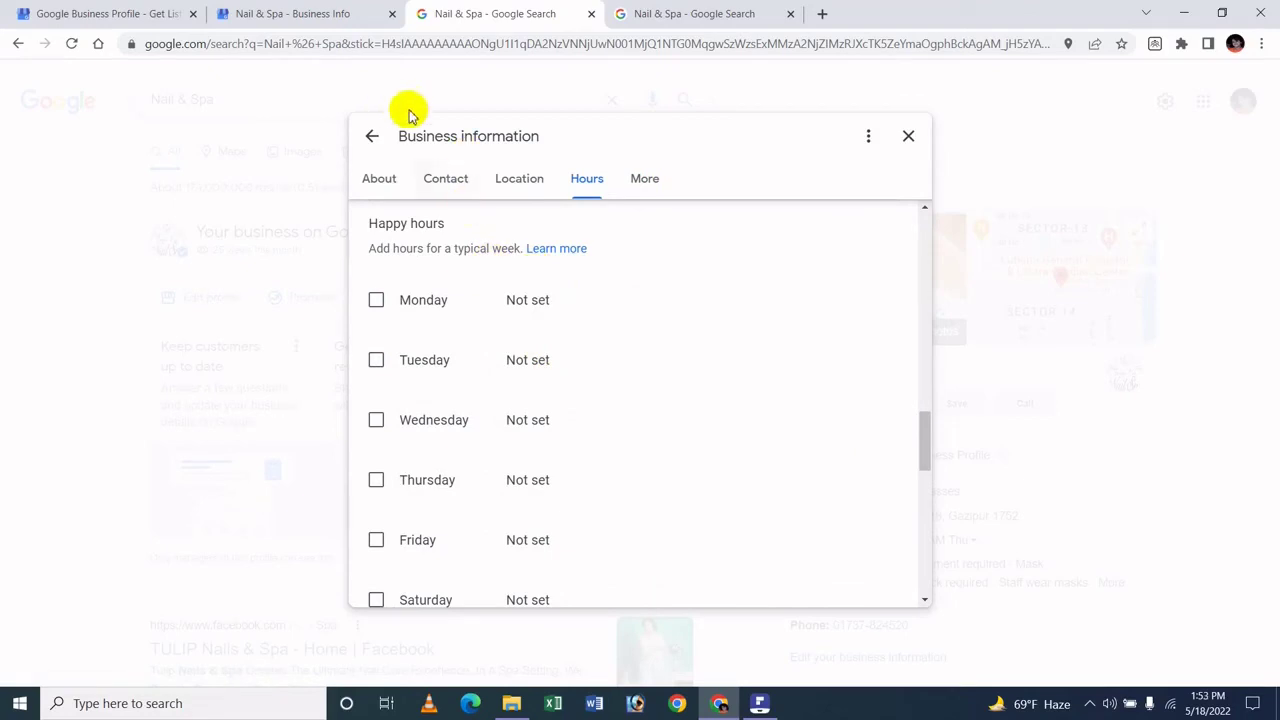
{"action": "left_click", "coordinate": [378, 135]}
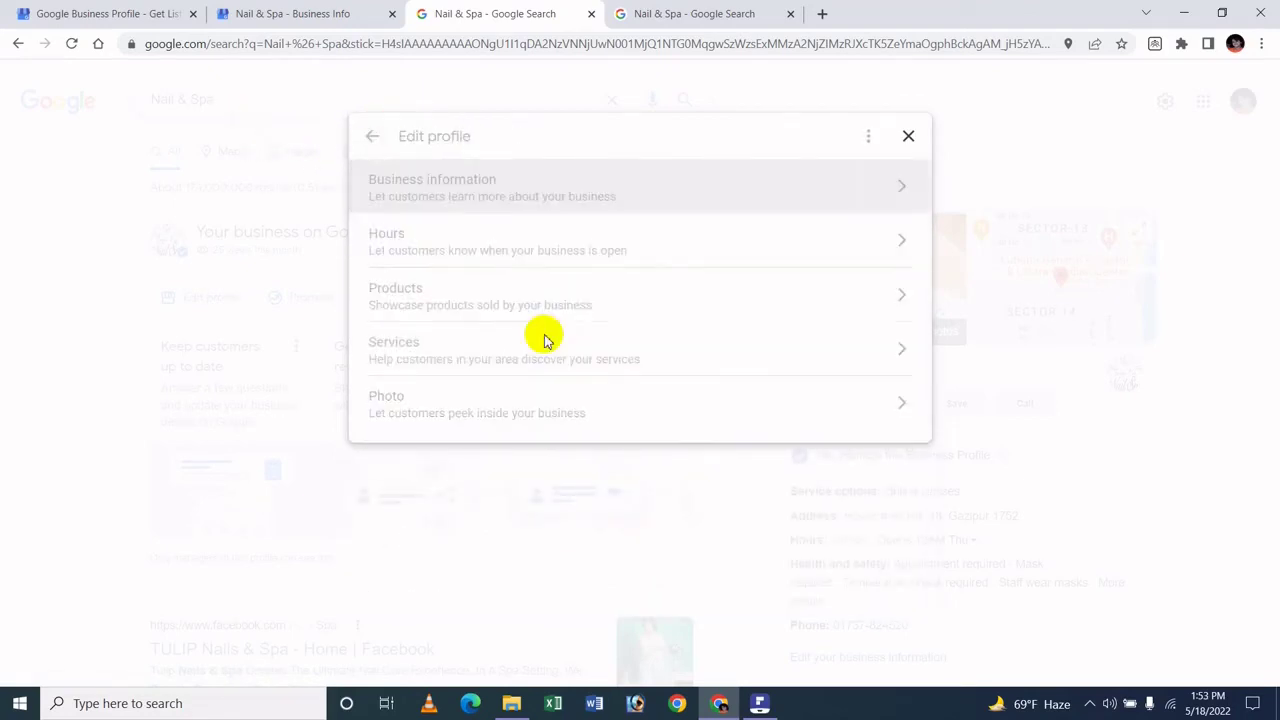
Return to the business information, examine the women-owned option under From the business and cancel its editing
{"action": "scroll", "coordinate": [563, 263], "scroll_direction": "down", "scroll_amount": 3}
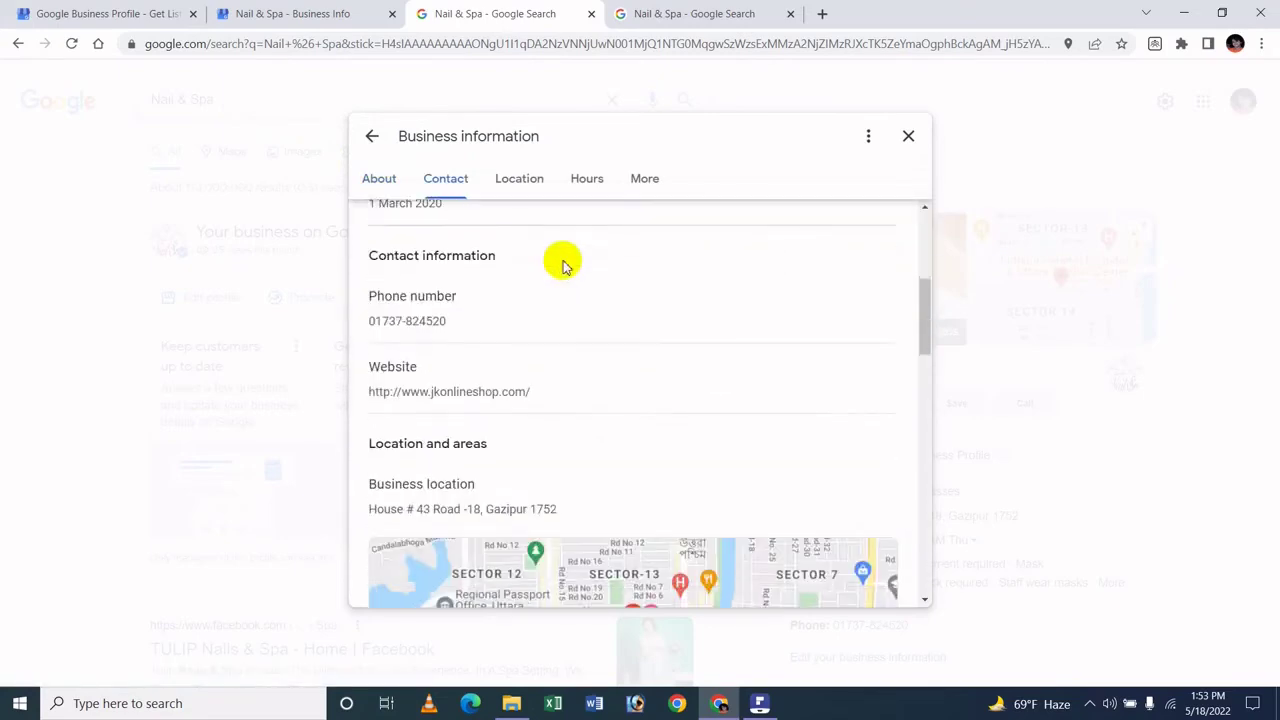
{"action": "scroll", "coordinate": [563, 263], "scroll_direction": "down", "scroll_amount": 5}
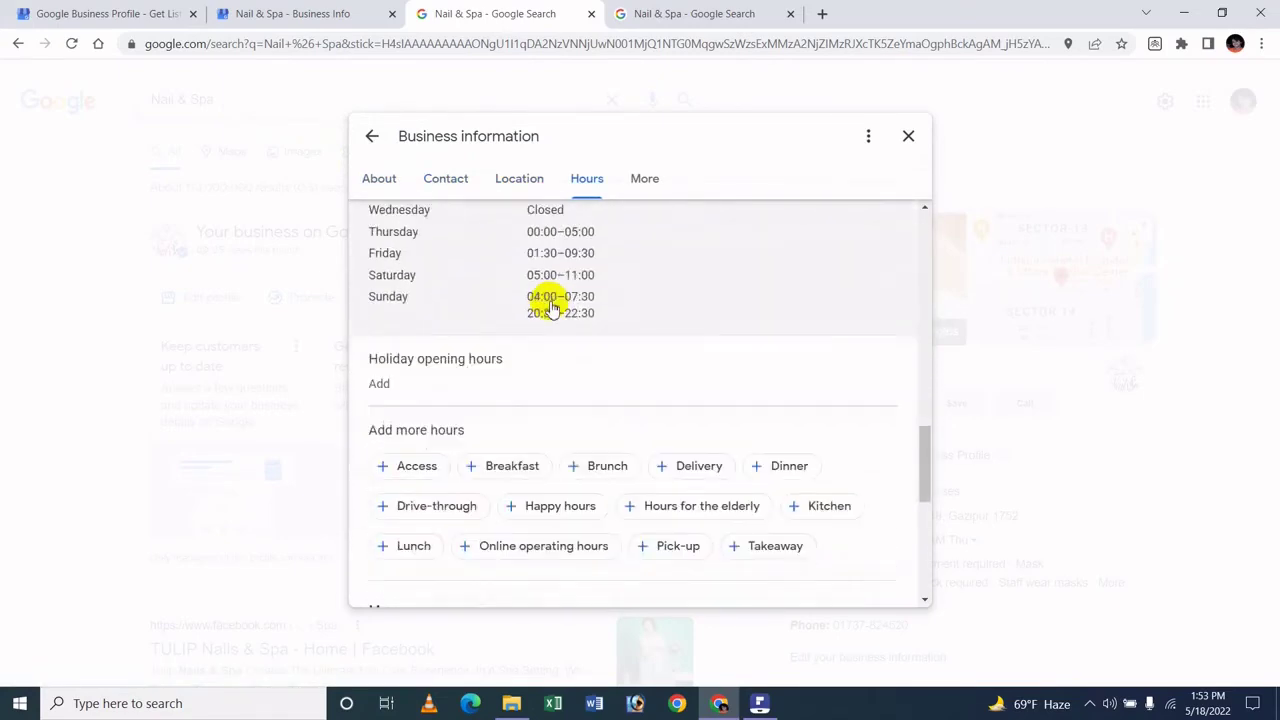
{"action": "scroll", "coordinate": [552, 308], "scroll_direction": "down", "scroll_amount": 3}
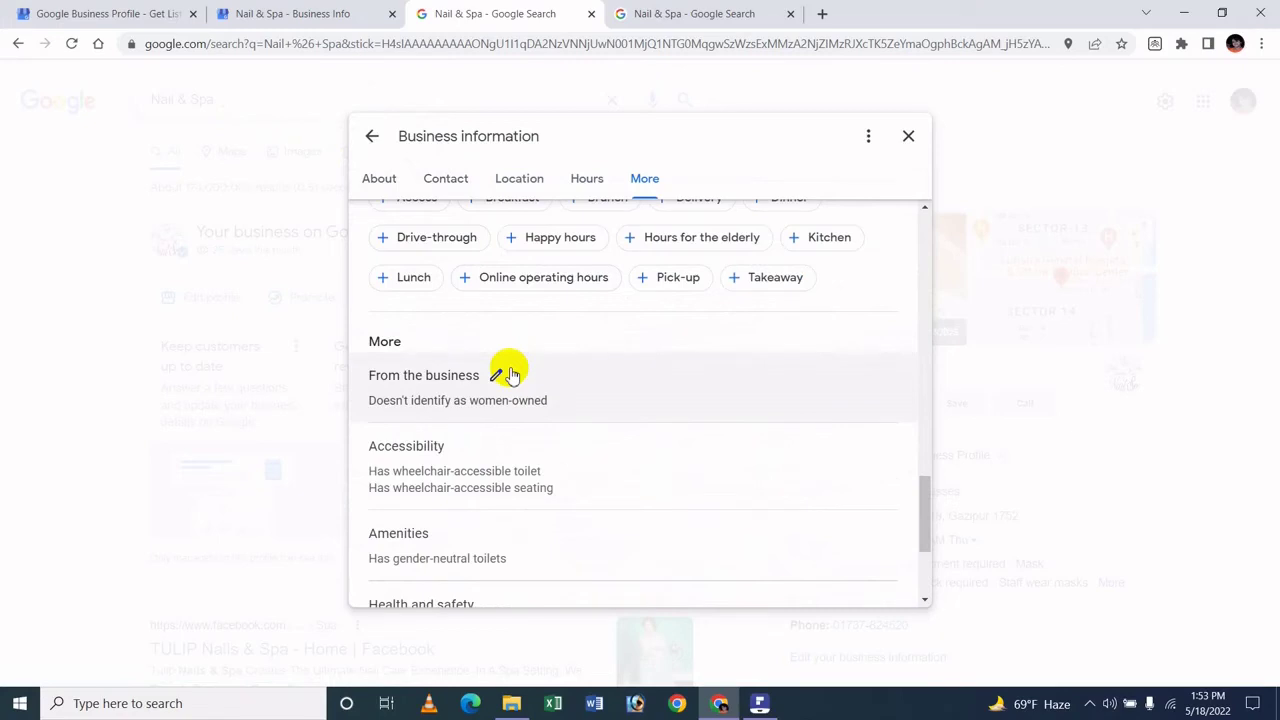
{"action": "left_click", "coordinate": [500, 375]}
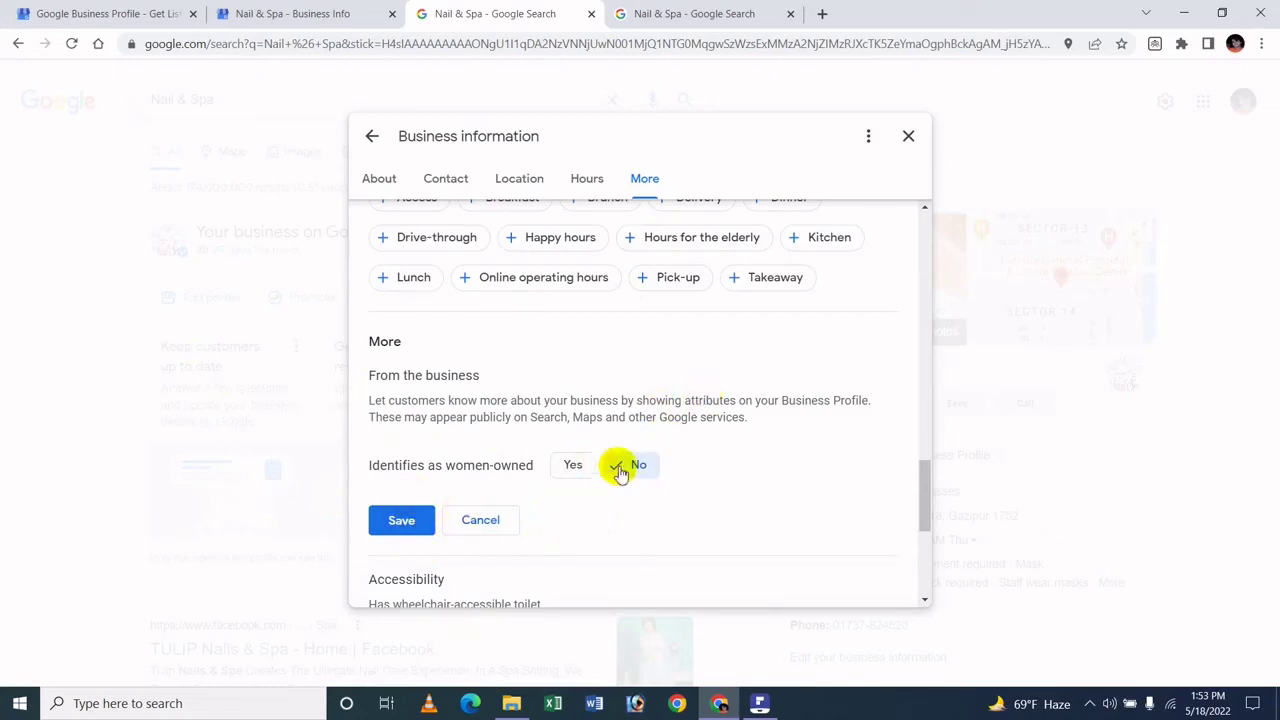
{"action": "left_click", "coordinate": [490, 519]}
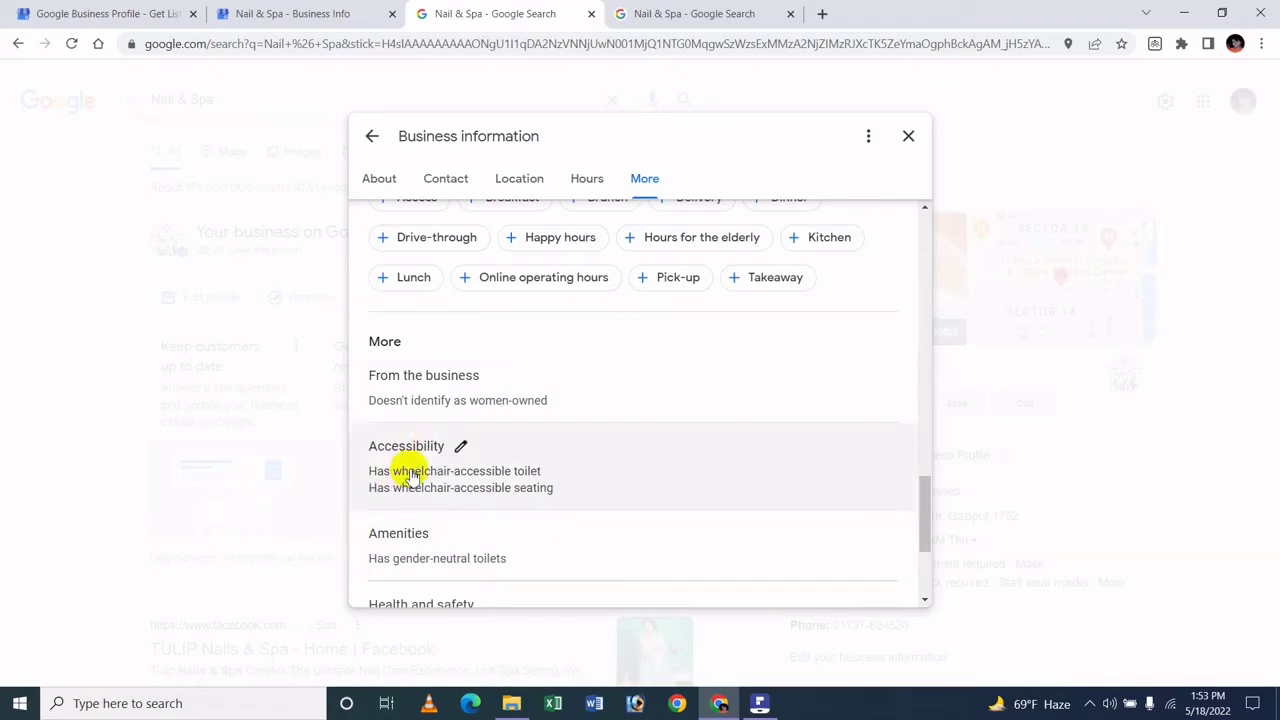
Review the accessibility, amenities and health and safety attributes, then examine the editable service options and cancel
{"action": "scroll", "coordinate": [410, 470], "scroll_direction": "down", "scroll_amount": 1}
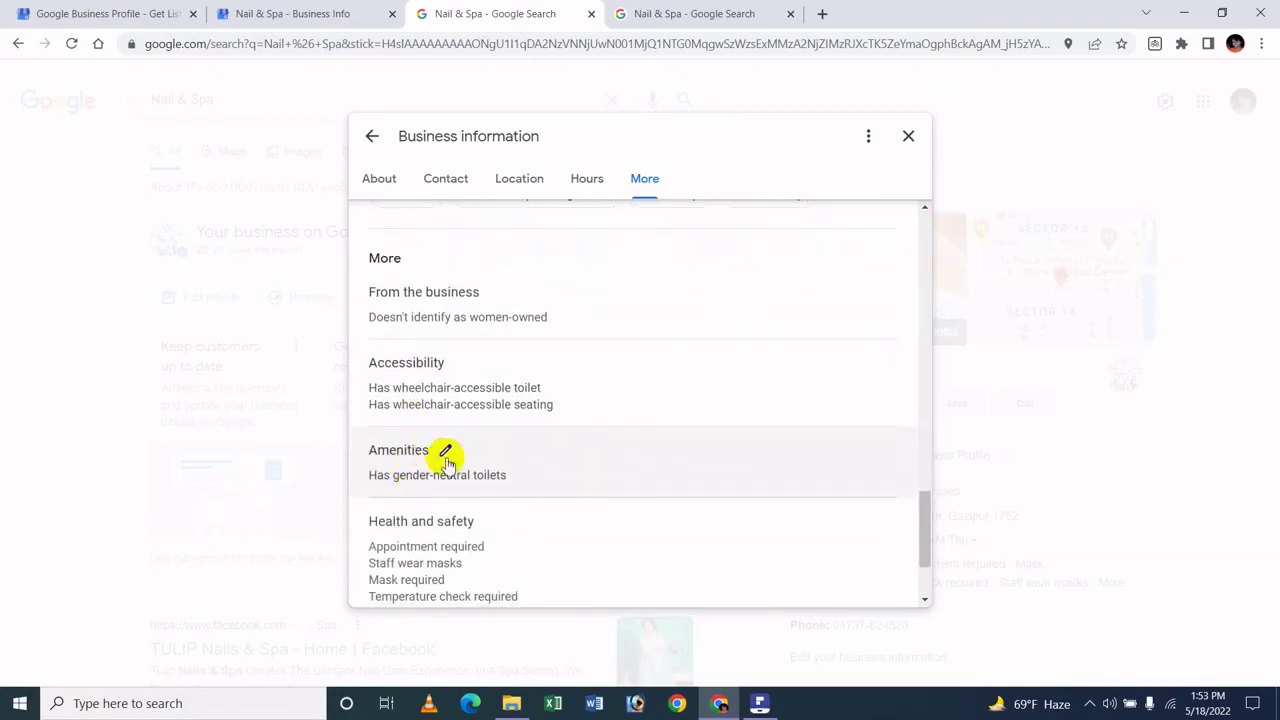
{"action": "scroll", "coordinate": [447, 463], "scroll_direction": "down", "scroll_amount": 2}
{"action": "scroll", "coordinate": [450, 303], "scroll_direction": "up", "scroll_amount": 1}
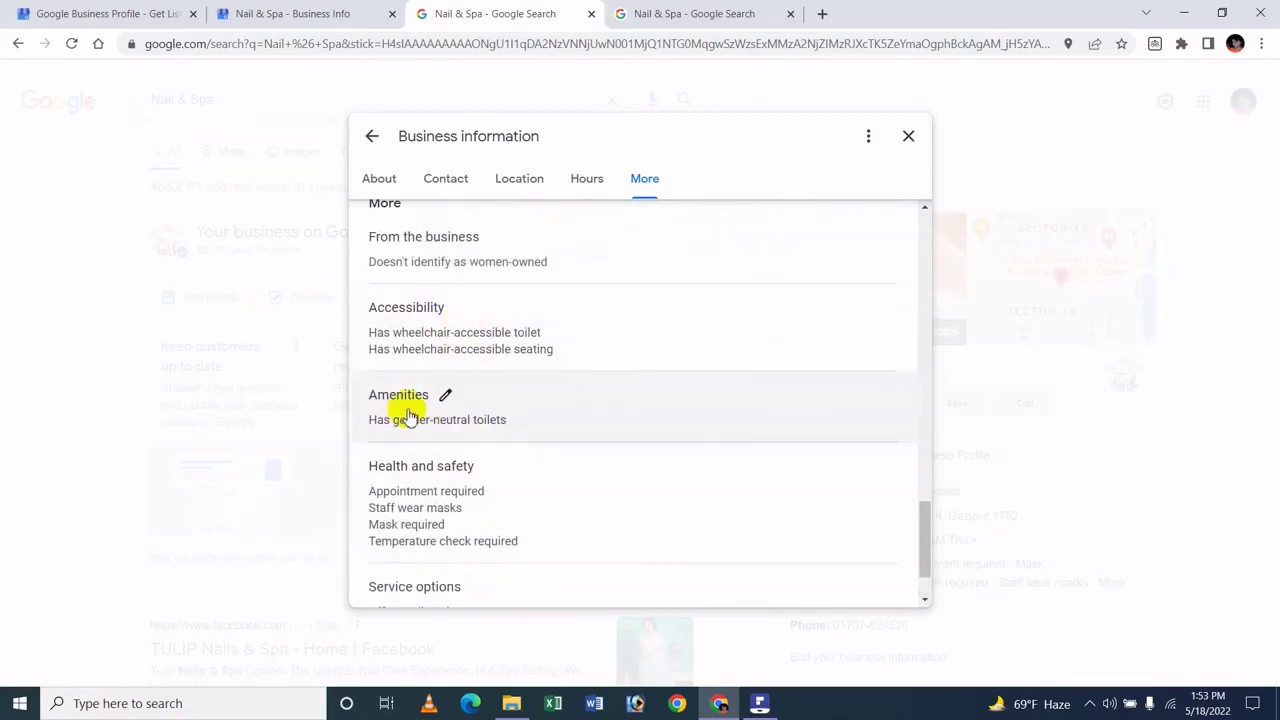
{"action": "scroll", "coordinate": [462, 487], "scroll_direction": "down", "scroll_amount": 1}
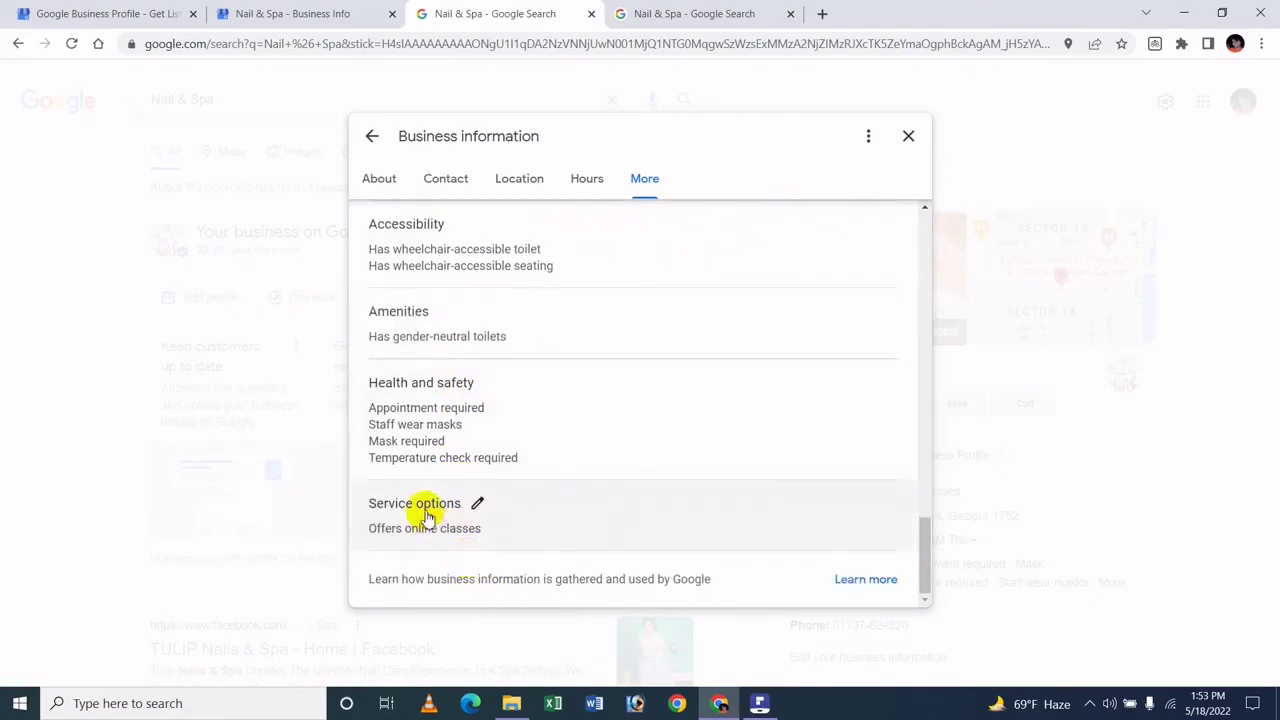
{"action": "left_click", "coordinate": [477, 504]}
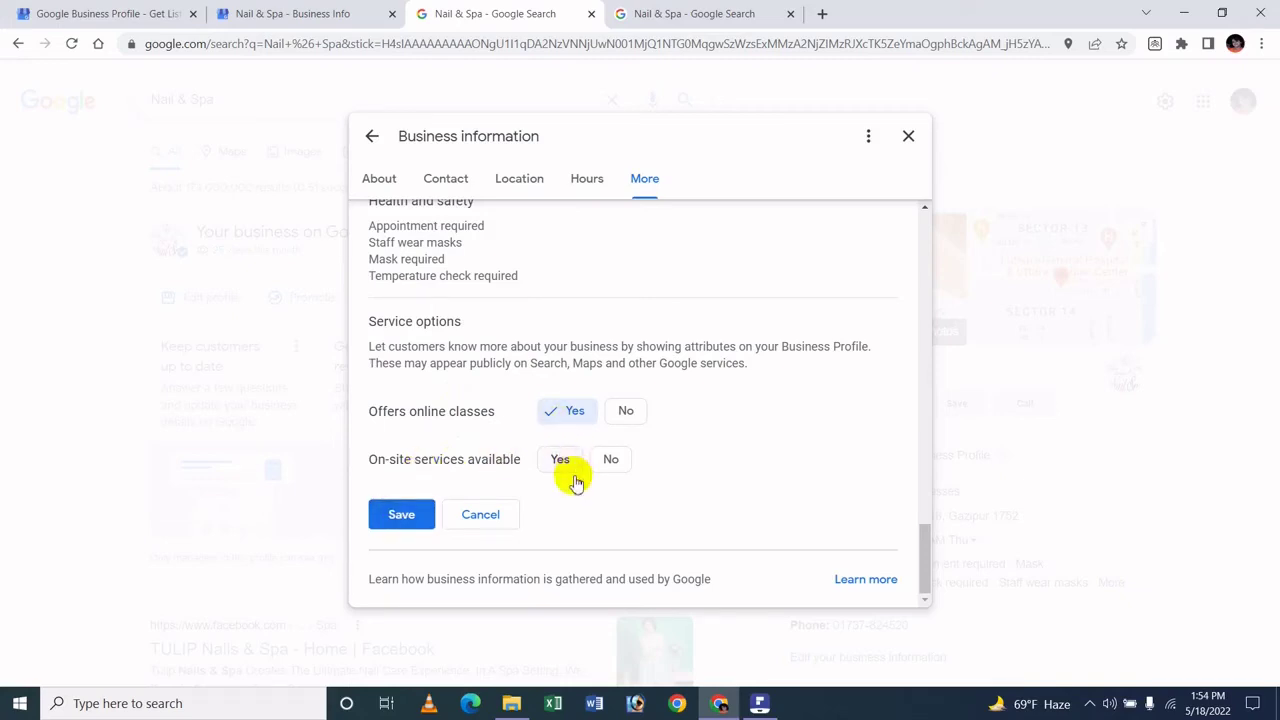
{"action": "left_click", "coordinate": [470, 514]}
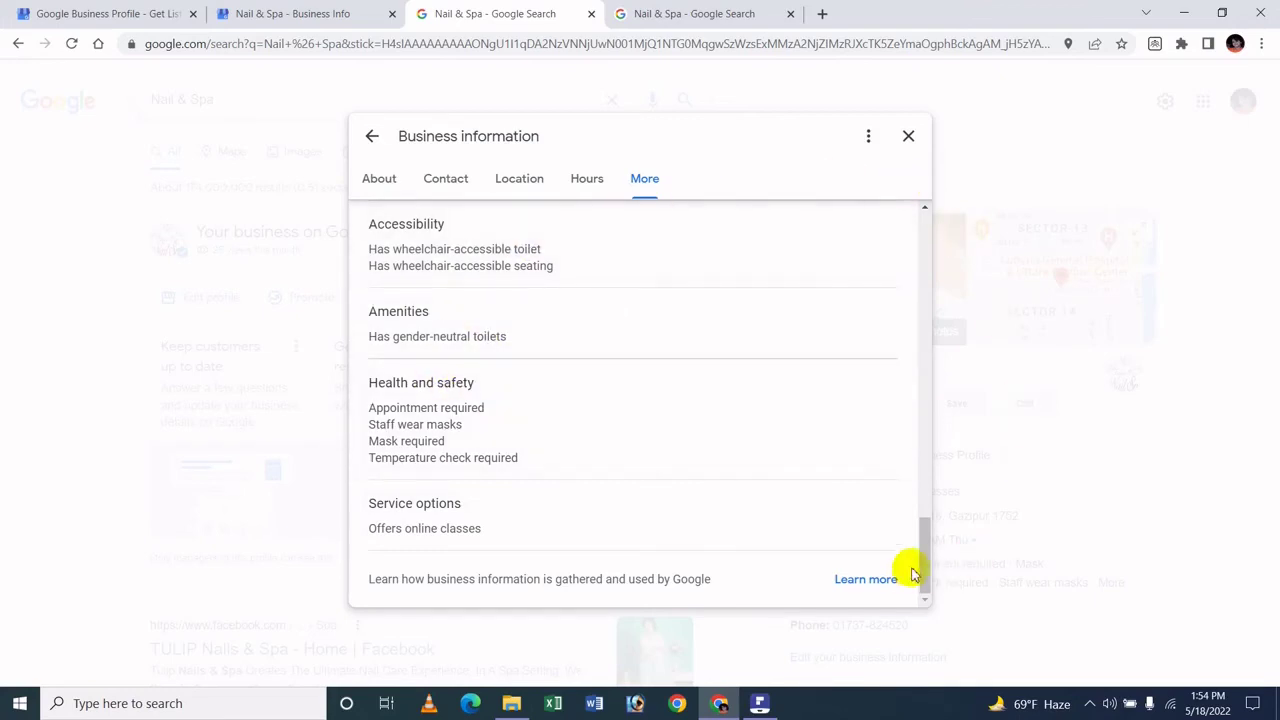
Review the About, Contact and Location sections, examine the editable business location fields and cancel without changes
{"action": "left_click_drag", "start_coordinate": [933, 535], "coordinate": [986, 6]}
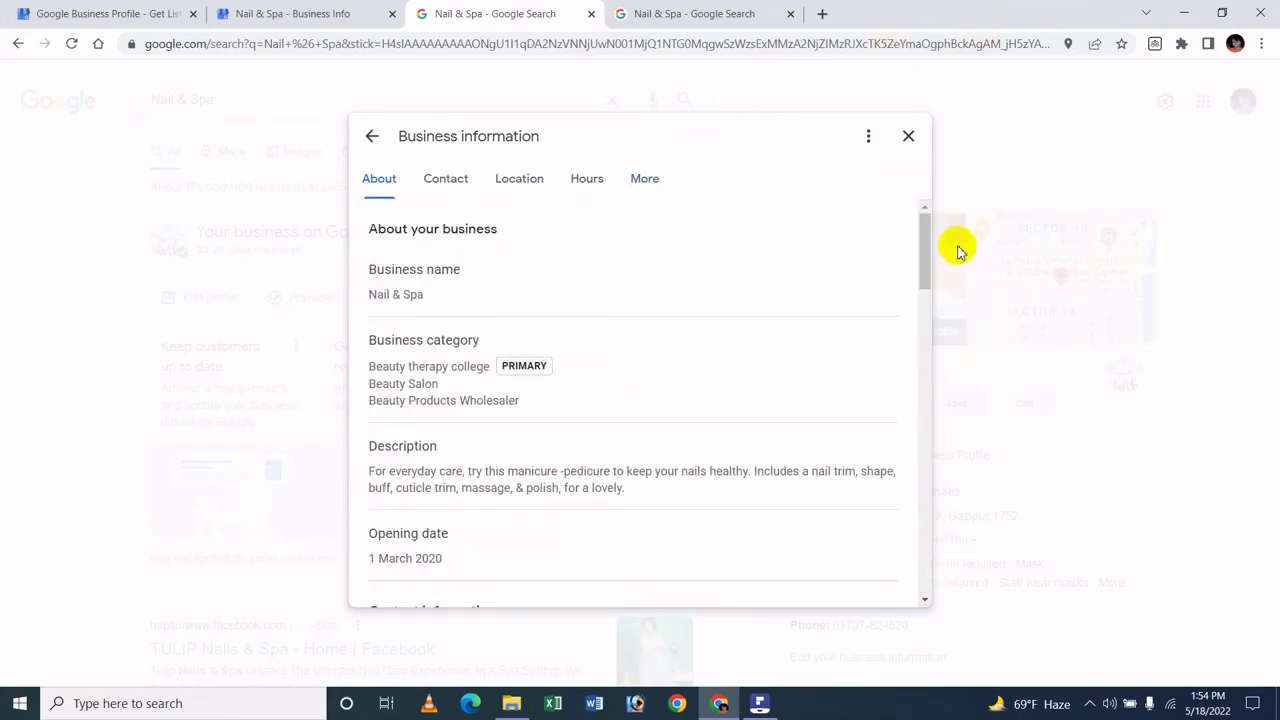
{"action": "left_click_drag", "start_coordinate": [923, 229], "coordinate": [925, 300]}
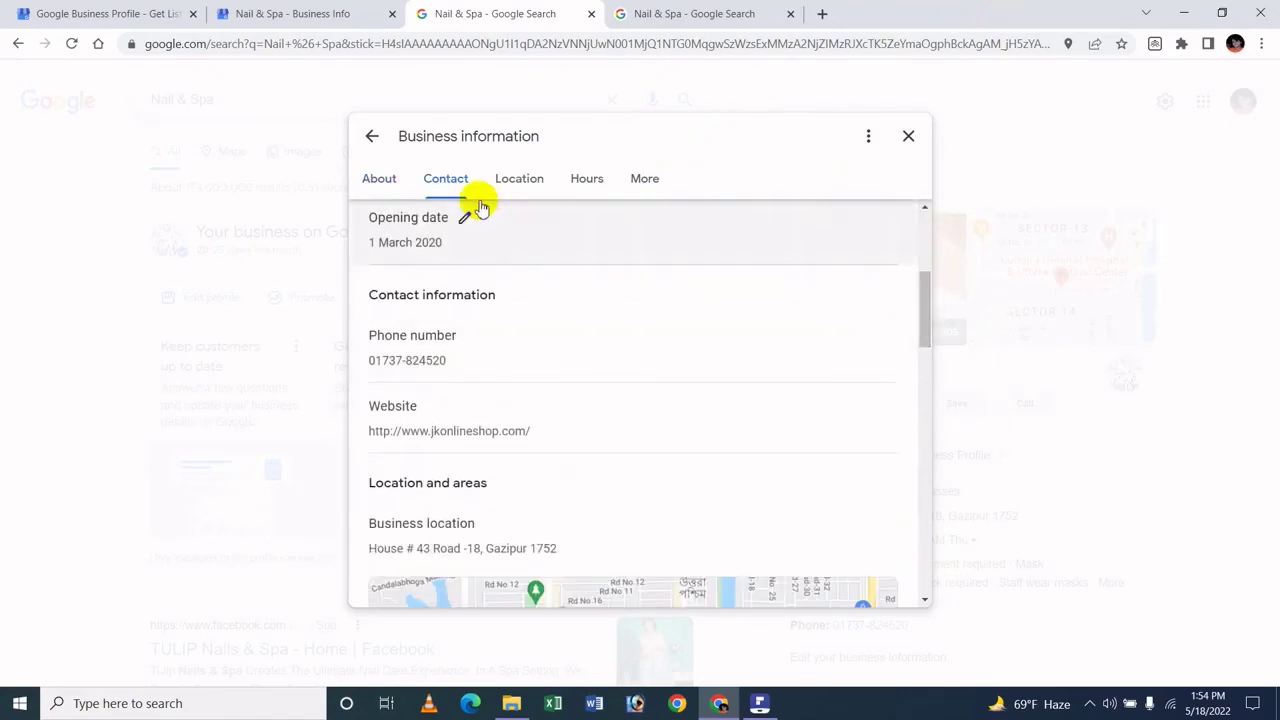
{"action": "left_click", "coordinate": [921, 318]}
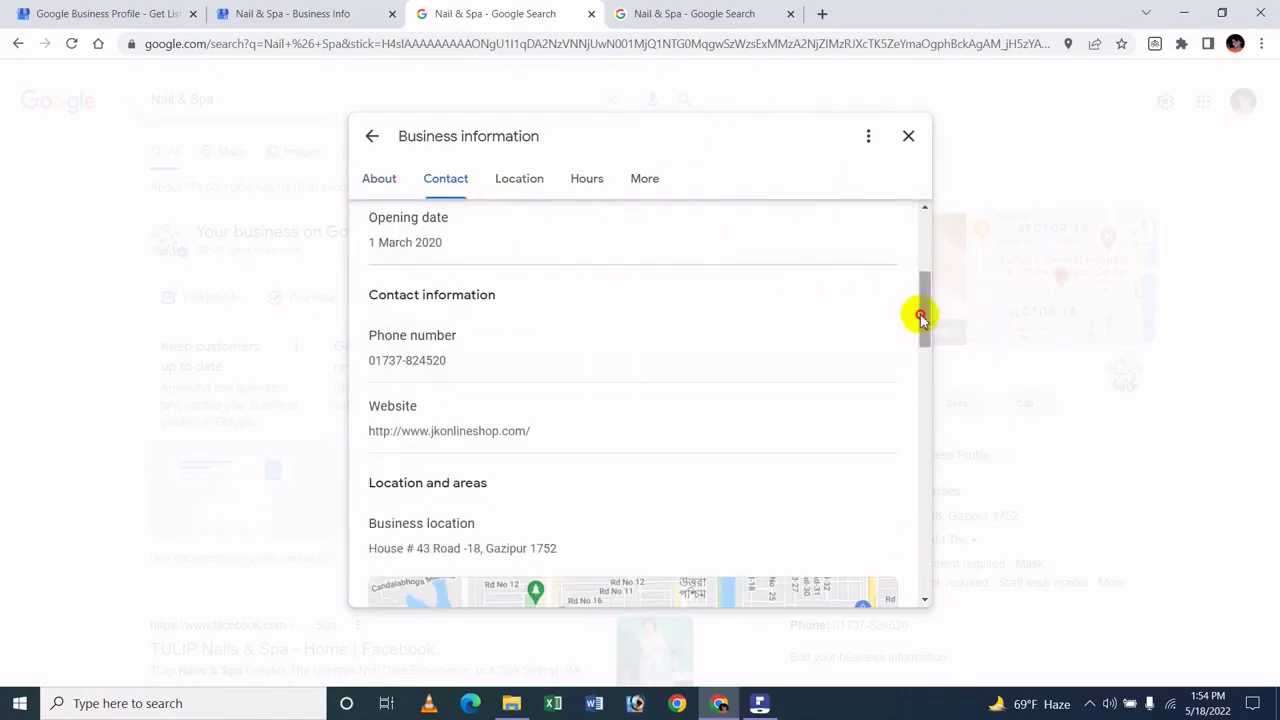
{"action": "left_click_drag", "start_coordinate": [921, 318], "coordinate": [909, 366]}
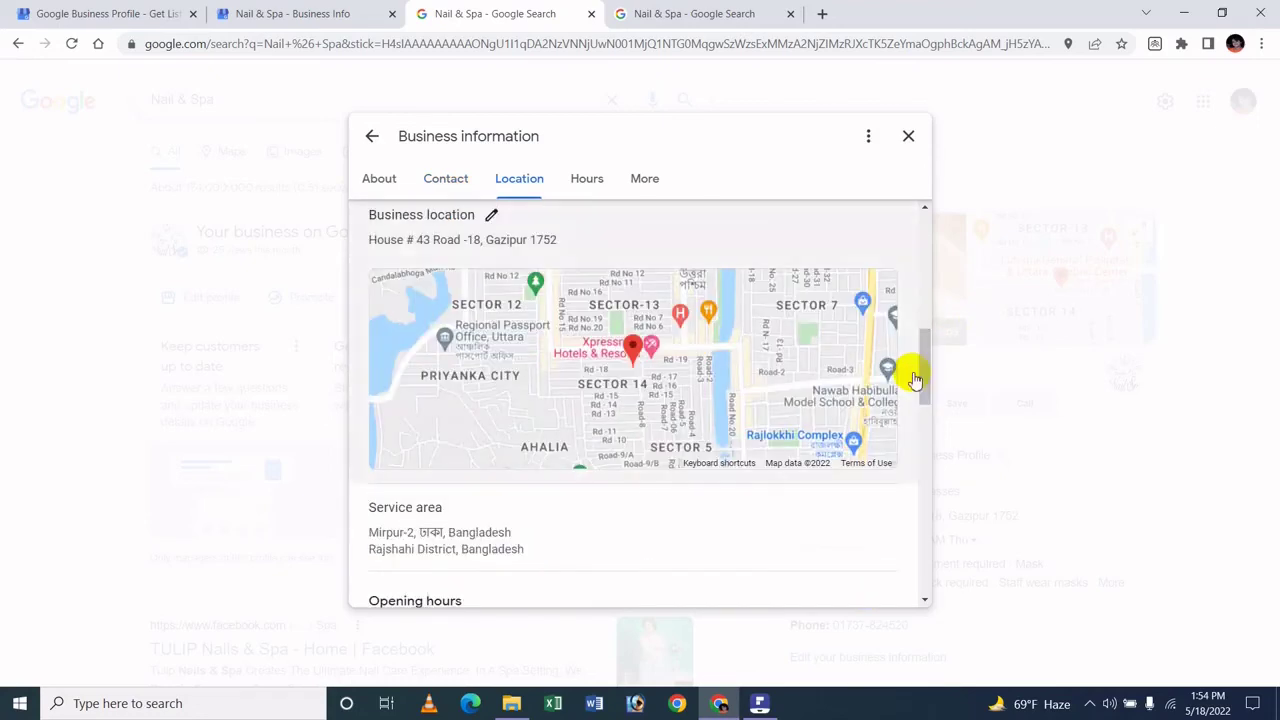
{"action": "left_click", "coordinate": [905, 397]}
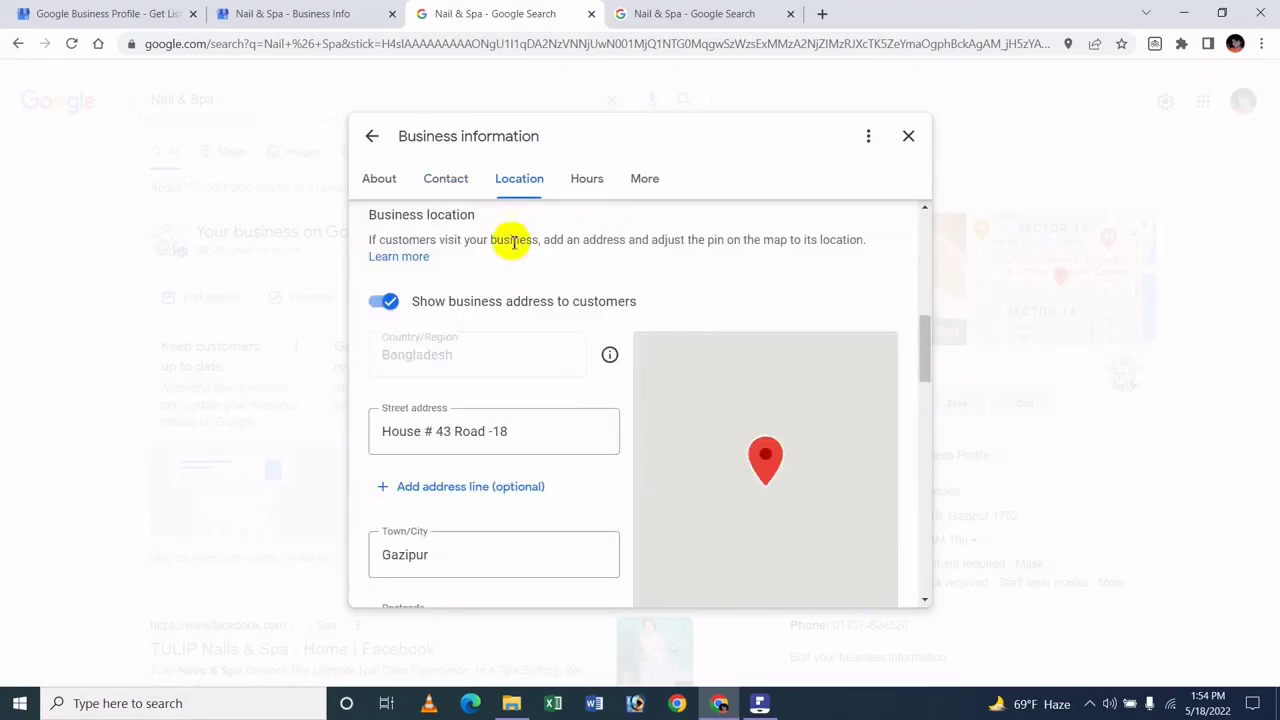
{"action": "scroll", "coordinate": [760, 320], "scroll_direction": "down", "scroll_amount": 3}
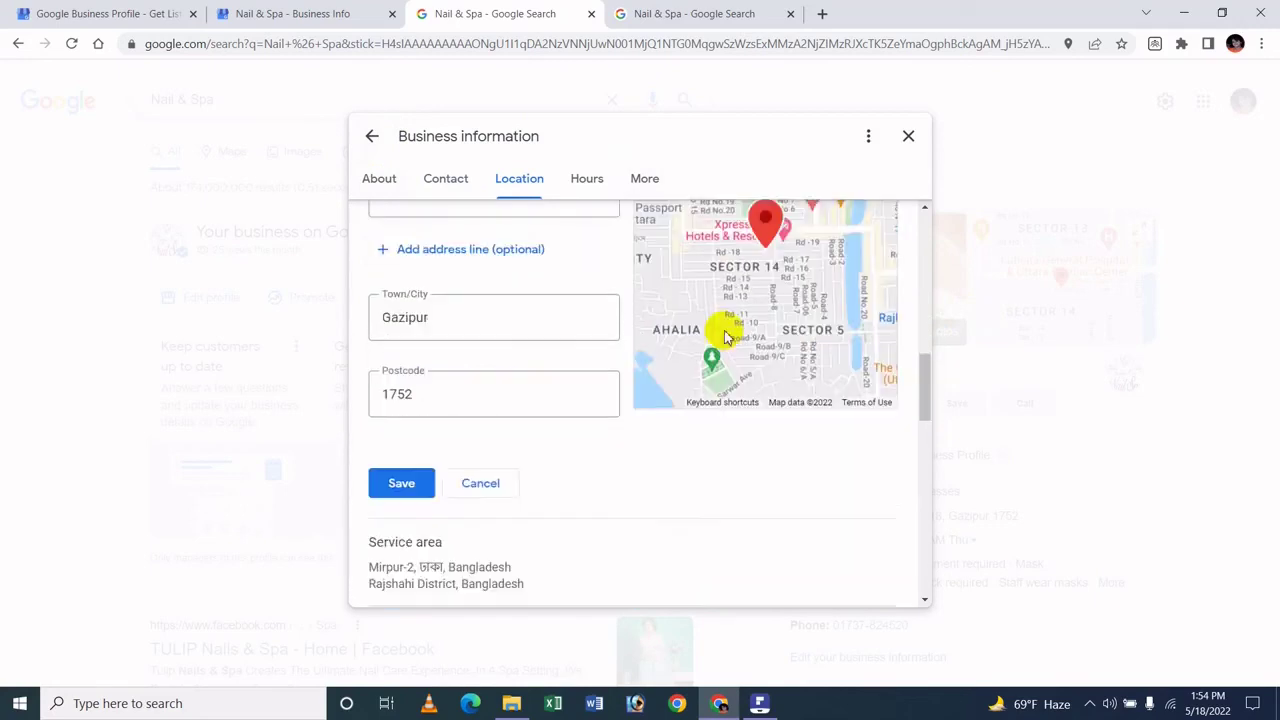
{"action": "left_click", "coordinate": [506, 468]}
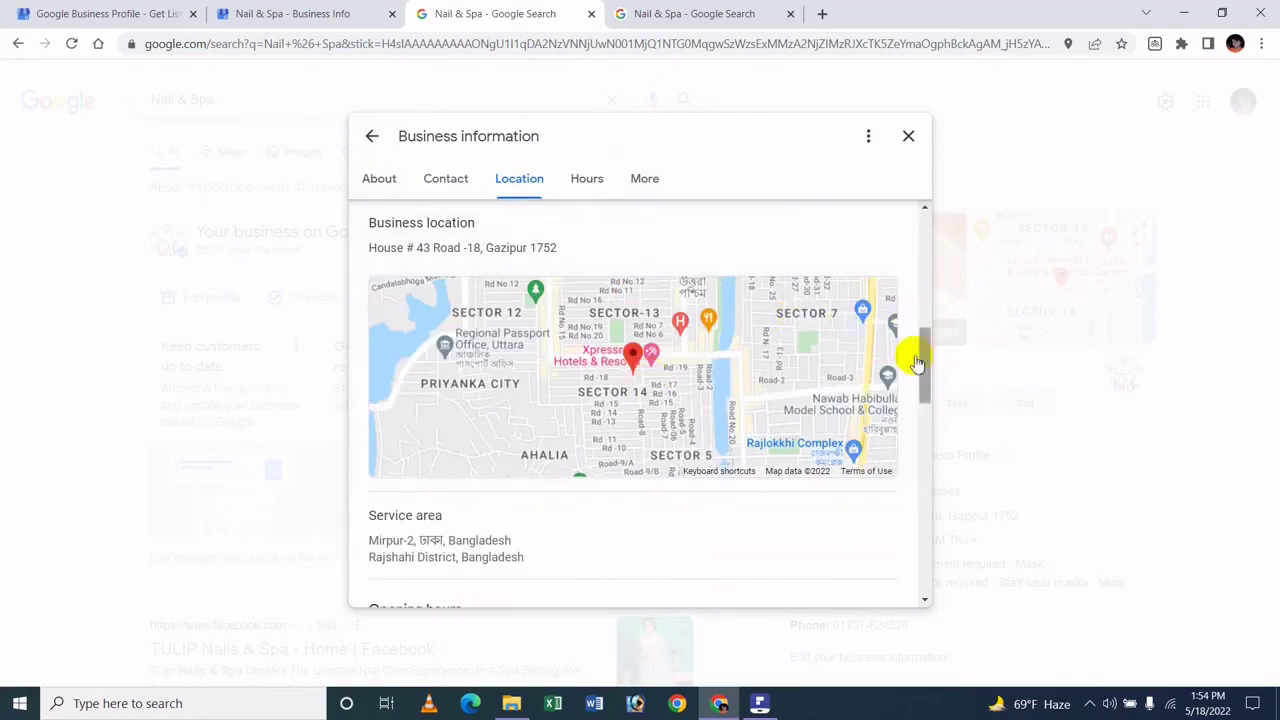
Review the About, Contact, Location and Hours sections of the business information
{"action": "left_click_drag", "start_coordinate": [923, 372], "coordinate": [918, 414]}
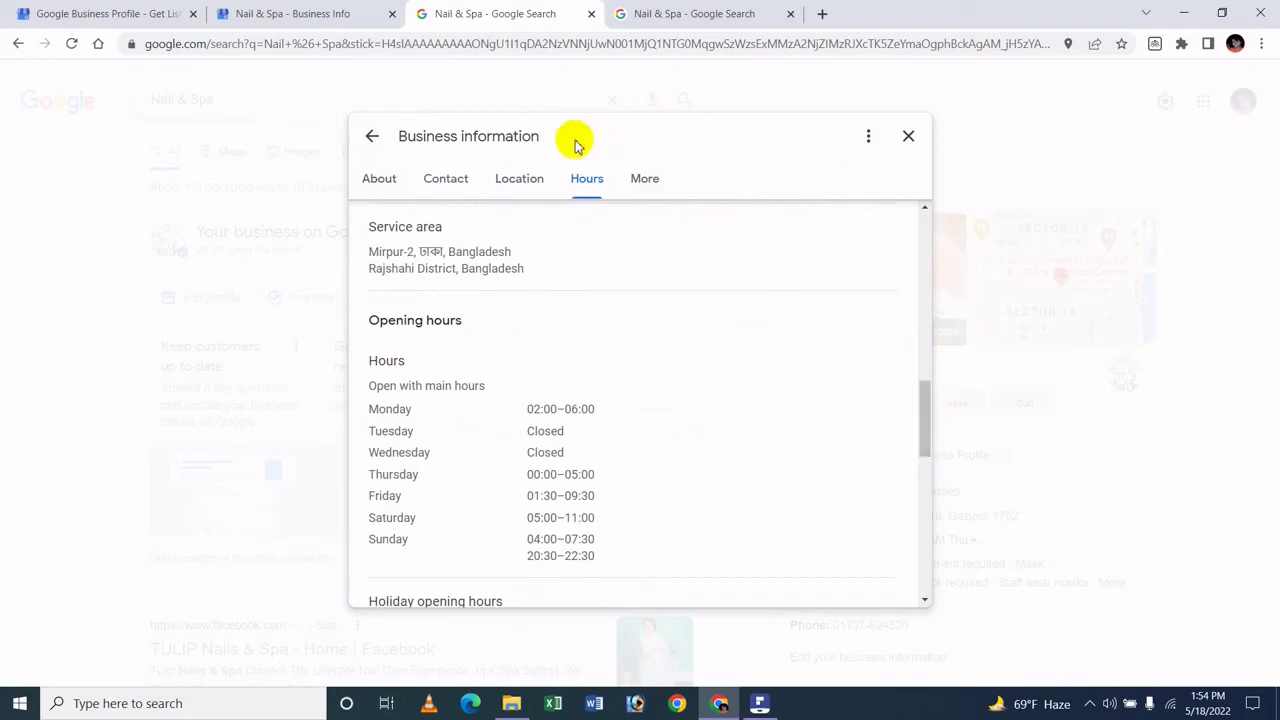
{"action": "left_click", "coordinate": [451, 185]}
{"action": "left_click", "coordinate": [522, 175]}
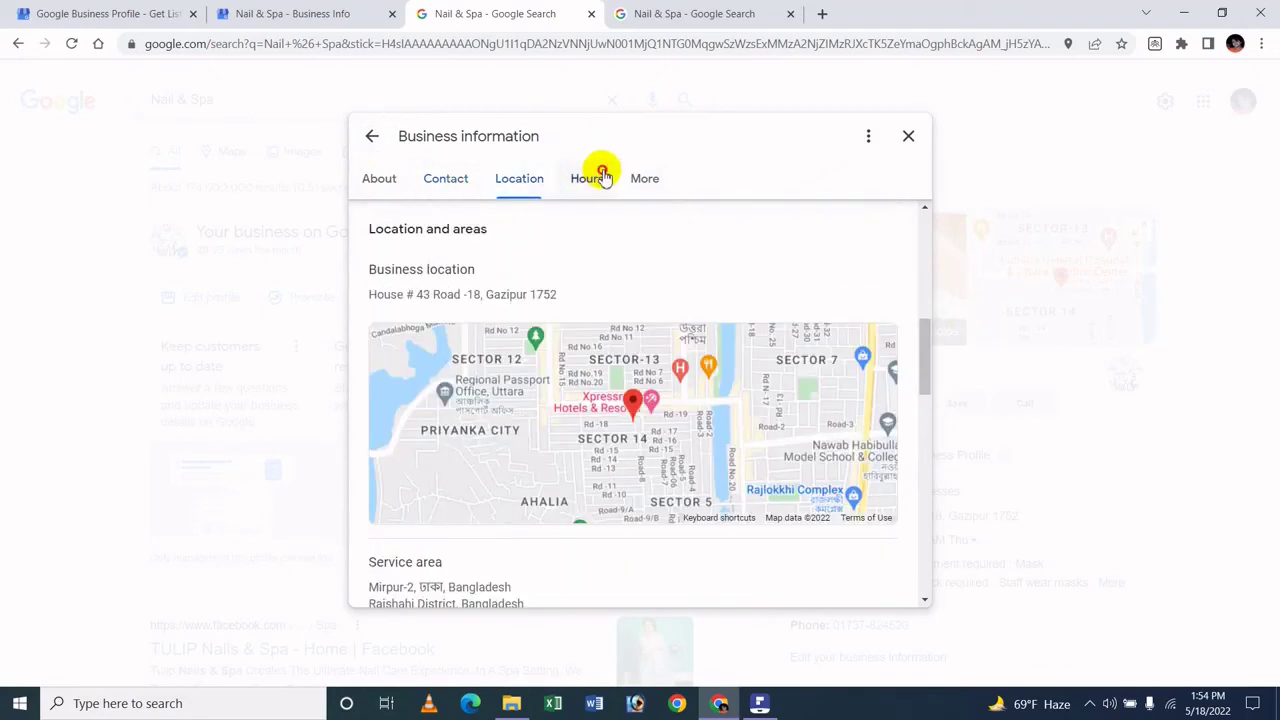
{"action": "left_click", "coordinate": [598, 174]}
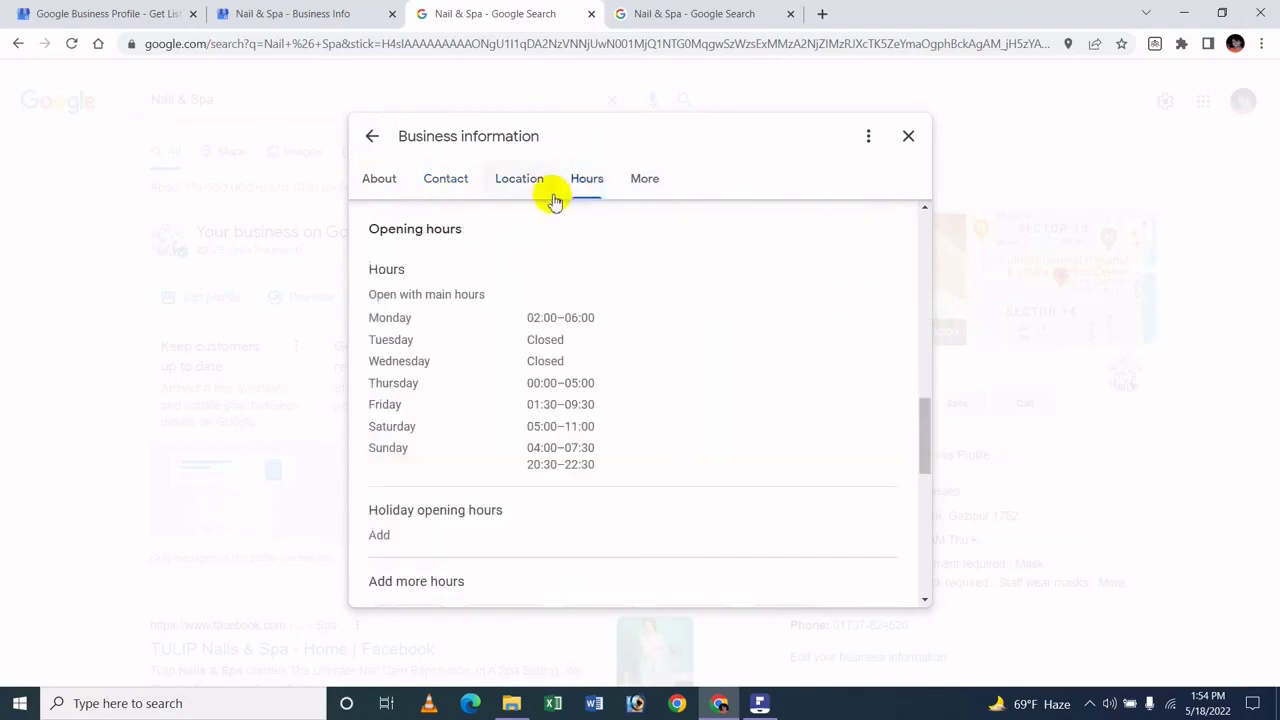
{"action": "left_click", "coordinate": [364, 181]}
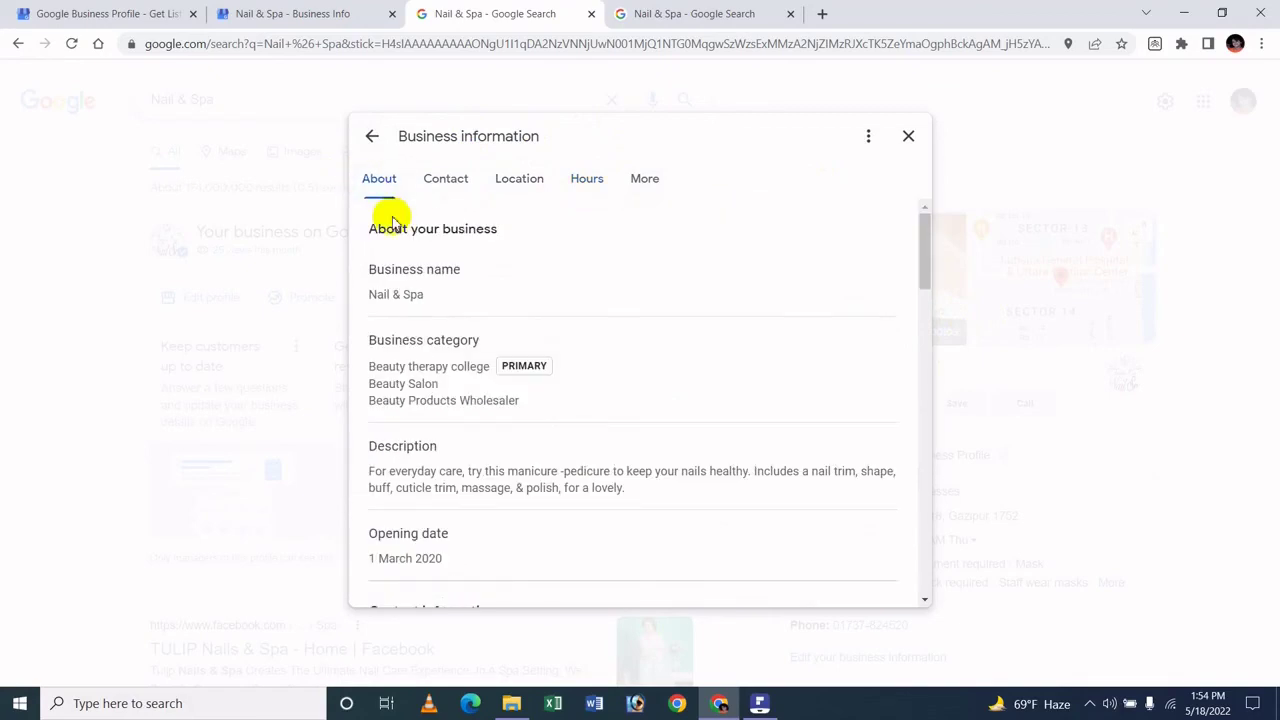
{"action": "scroll", "coordinate": [418, 229], "scroll_direction": "down", "scroll_amount": 5}
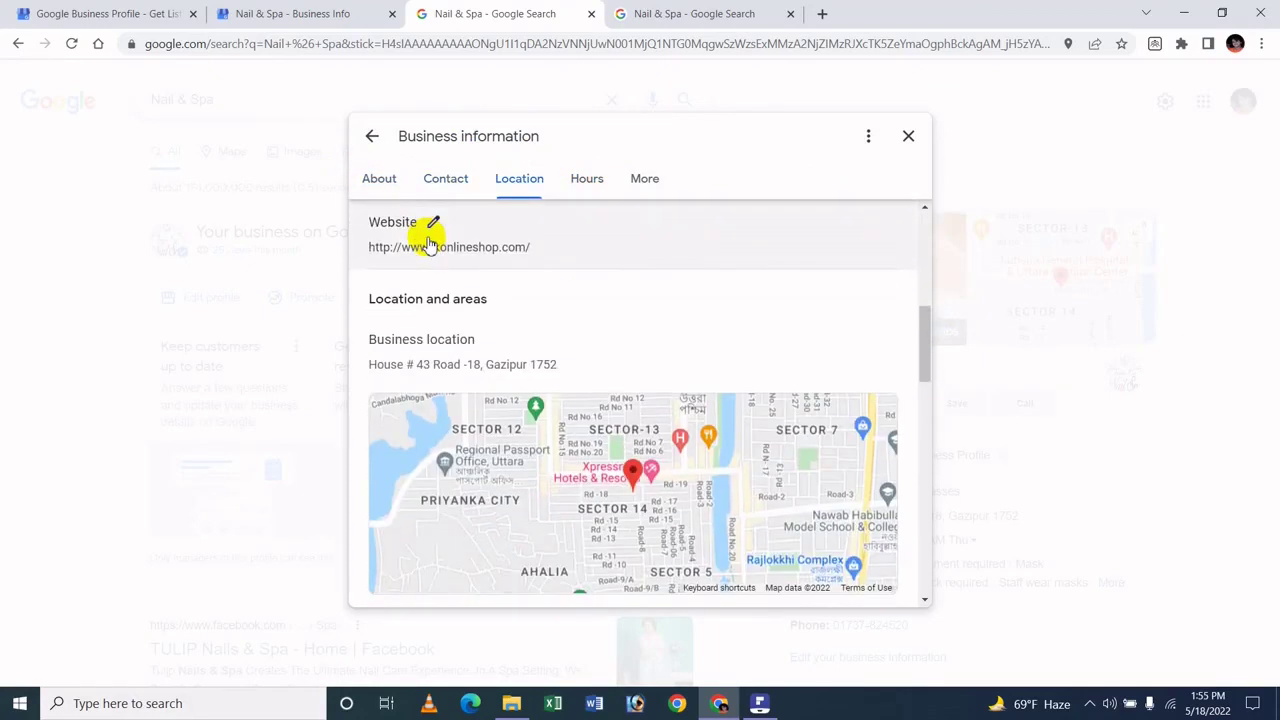
{"action": "scroll", "coordinate": [430, 235], "scroll_direction": "up", "scroll_amount": 2}
{"action": "scroll", "coordinate": [568, 340], "scroll_direction": "down", "scroll_amount": 2}
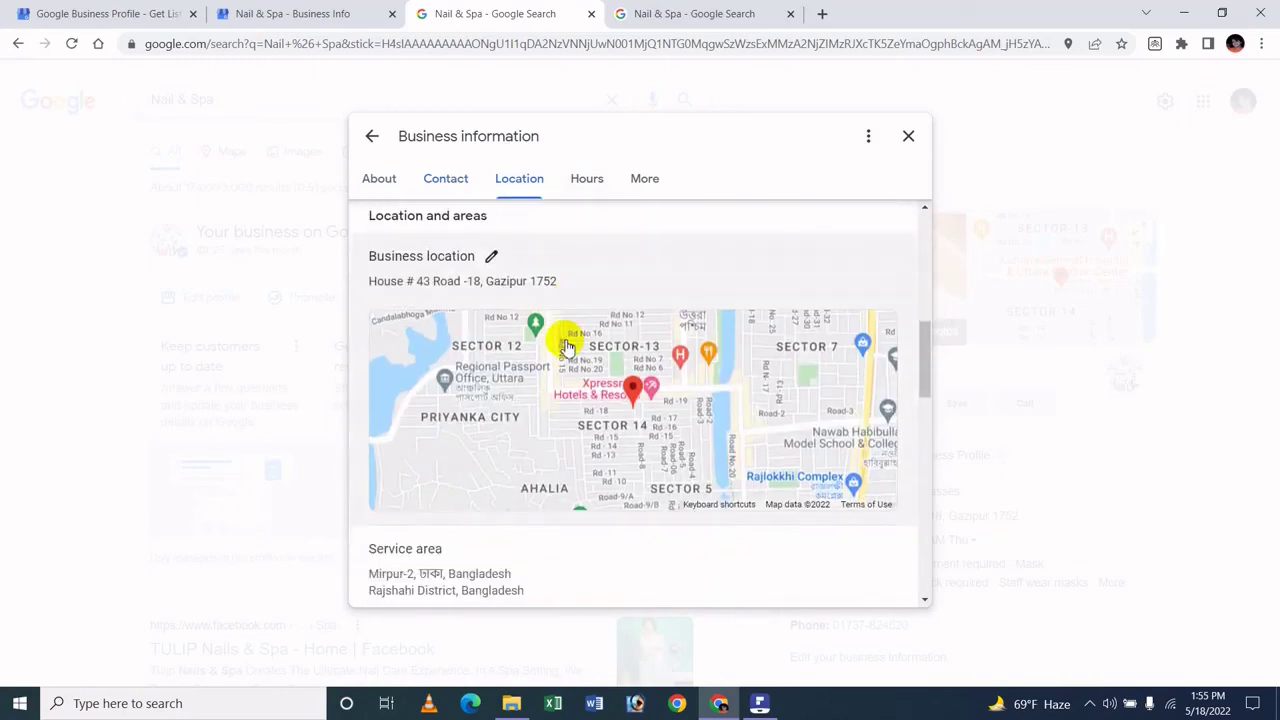
{"action": "scroll", "coordinate": [563, 345], "scroll_direction": "up", "scroll_amount": 3}
{"action": "scroll", "coordinate": [563, 345], "scroll_direction": "down", "scroll_amount": 1}
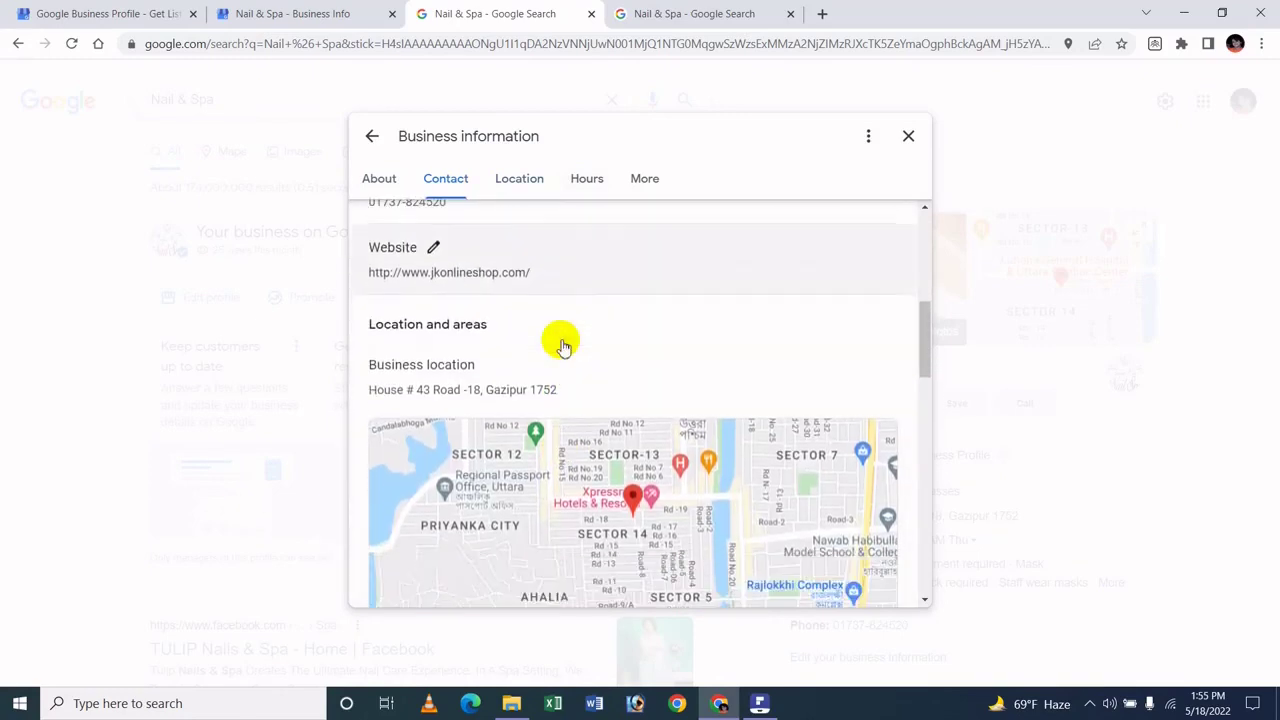
{"action": "scroll", "coordinate": [559, 310], "scroll_direction": "down", "scroll_amount": 2}
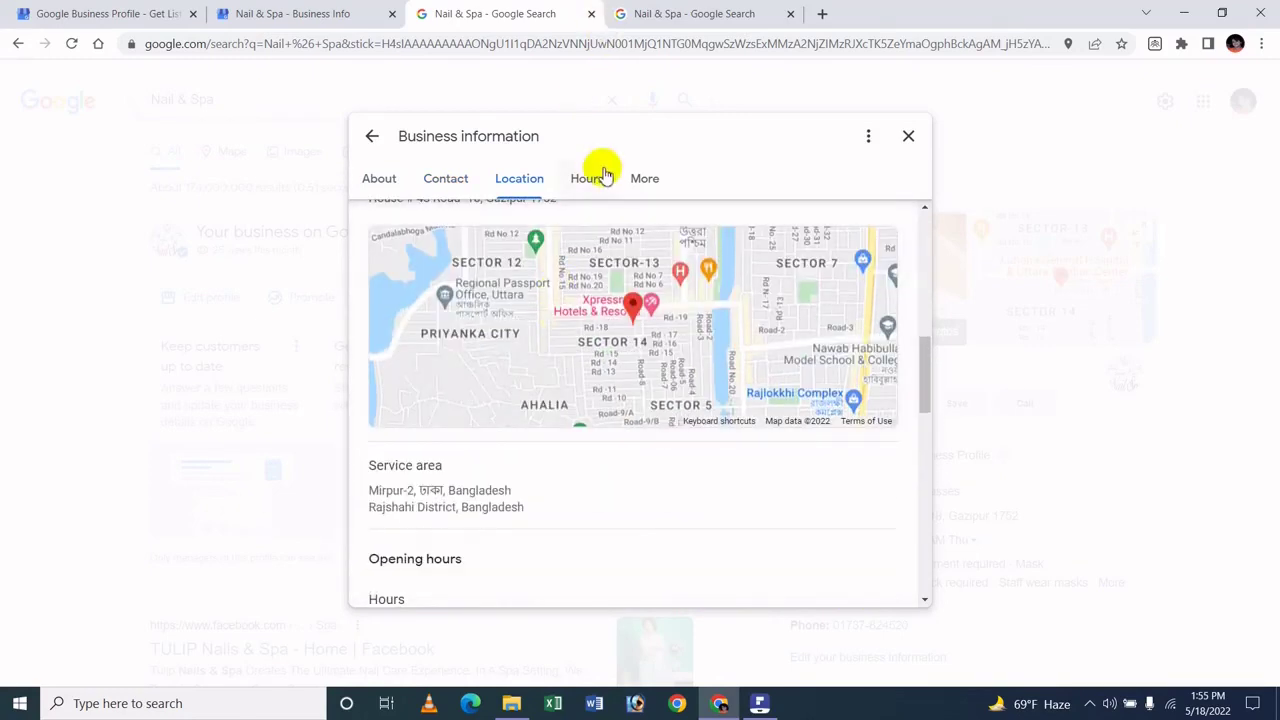
{"action": "scroll", "coordinate": [592, 218], "scroll_direction": "down", "scroll_amount": 2}
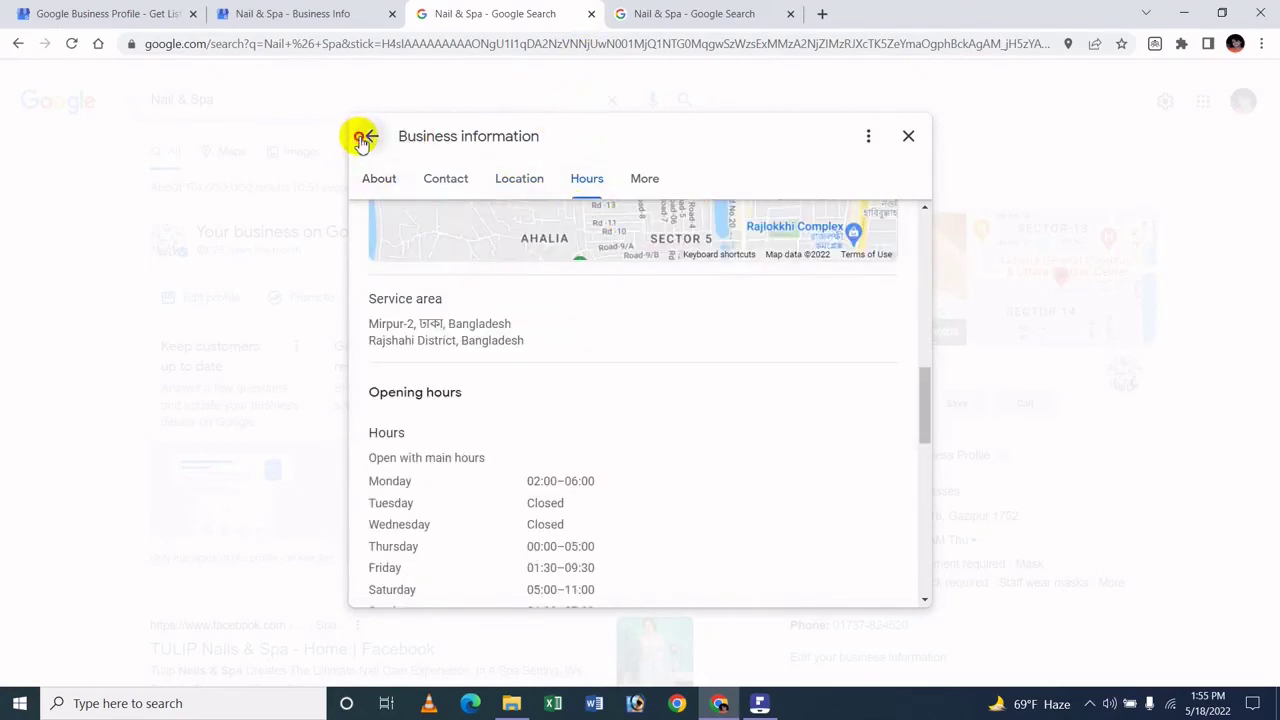
Return to the profile editing options, examine the editable opening hours and leave them without making changes
{"action": "left_click", "coordinate": [364, 138]}
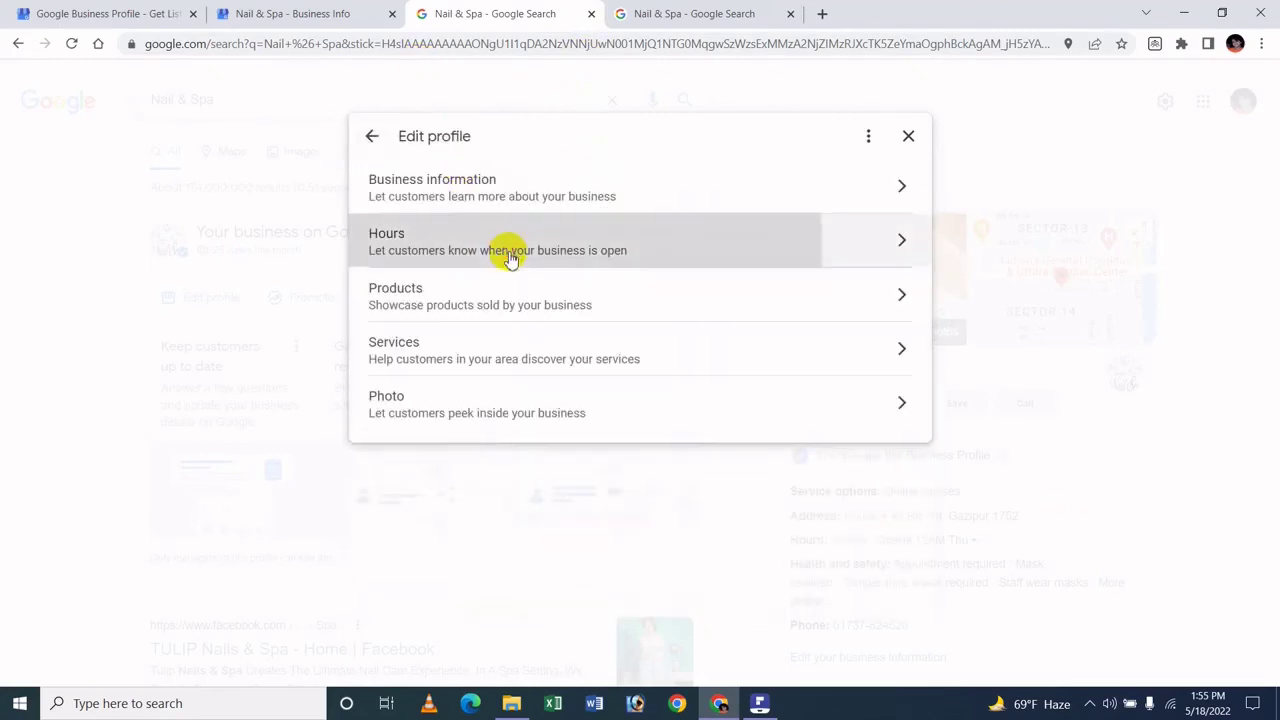
{"action": "left_click", "coordinate": [510, 256]}
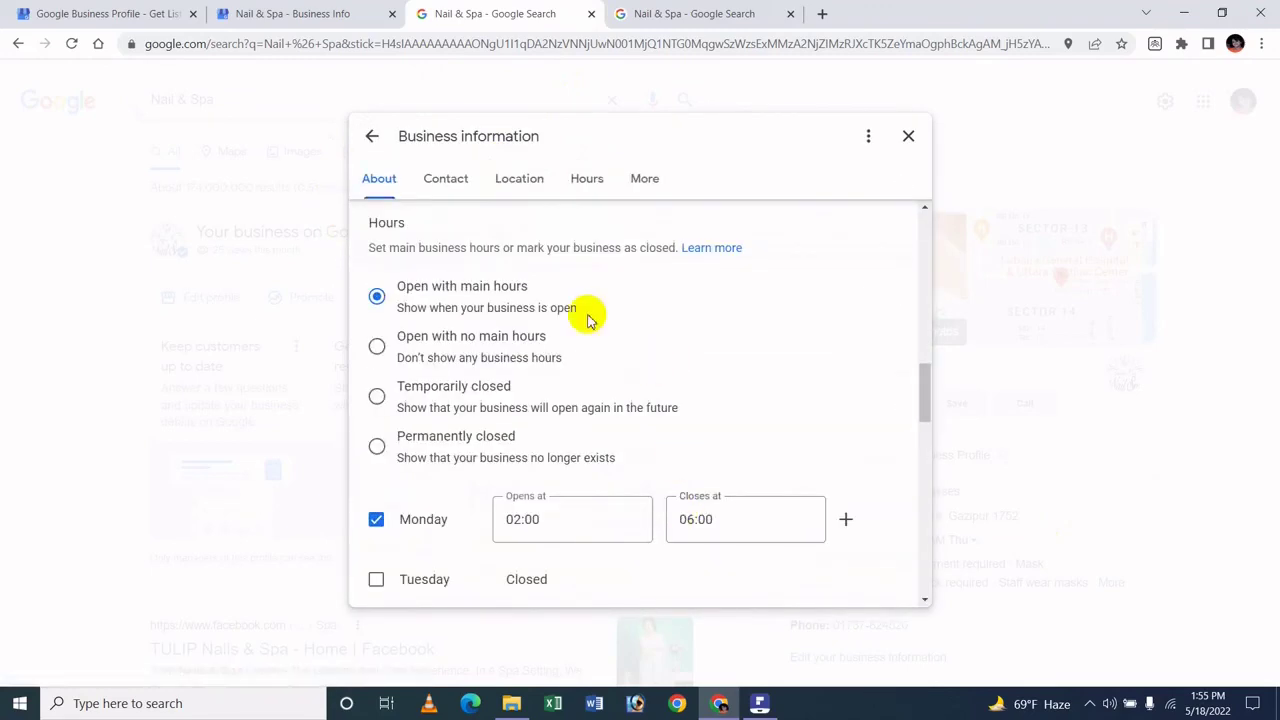
{"action": "left_click", "coordinate": [374, 137]}
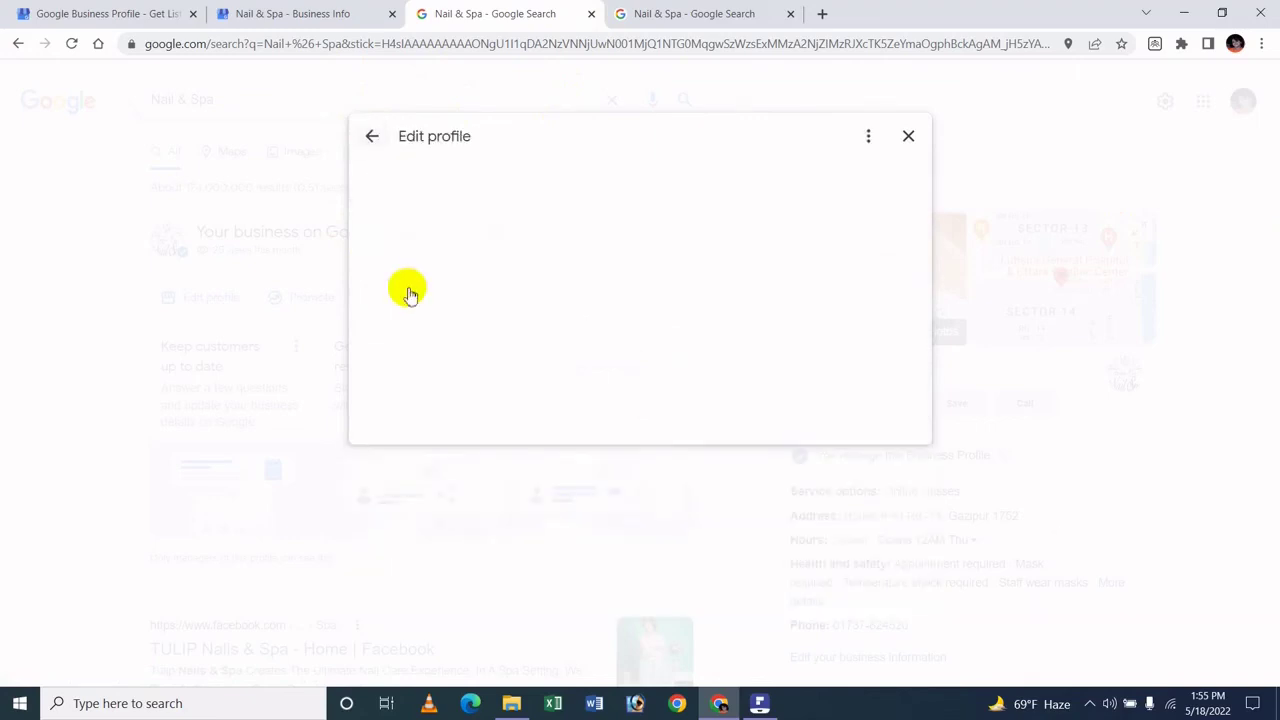
Open the Products section, examine its product category filter and the blank Add product form, and return to the profile editing options
{"action": "left_click", "coordinate": [433, 288]}
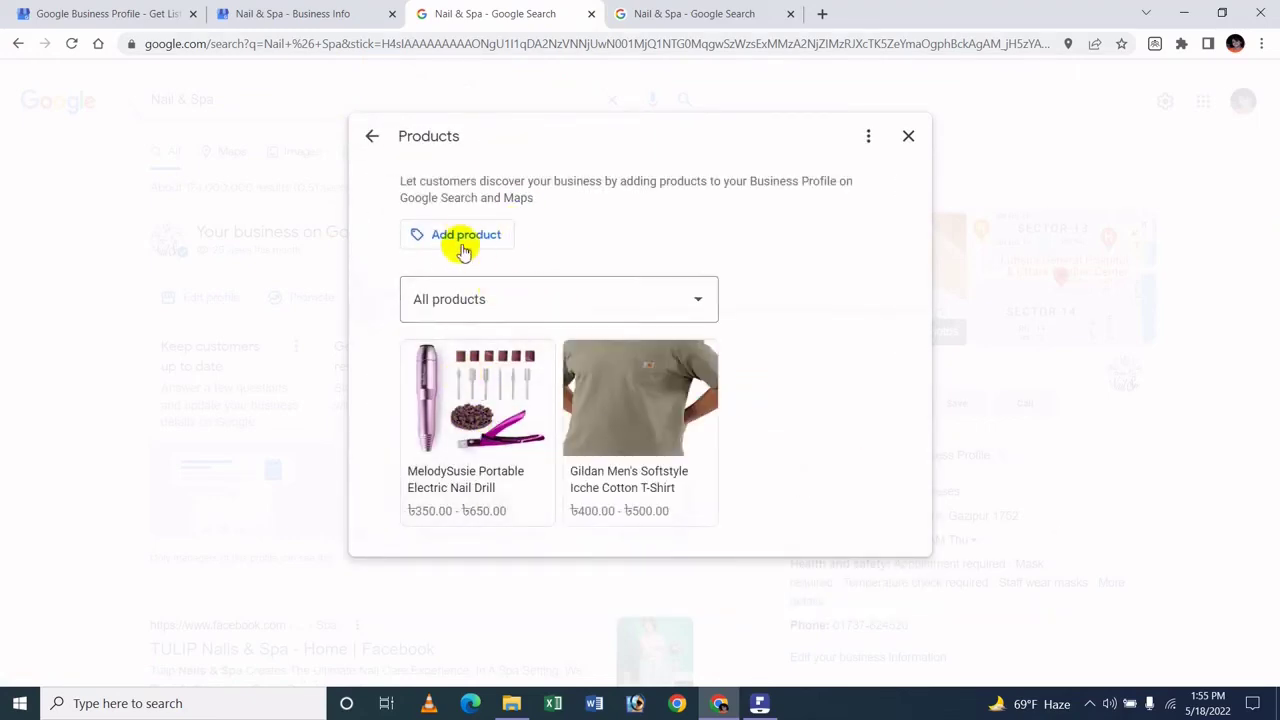
{"action": "left_click", "coordinate": [497, 298]}
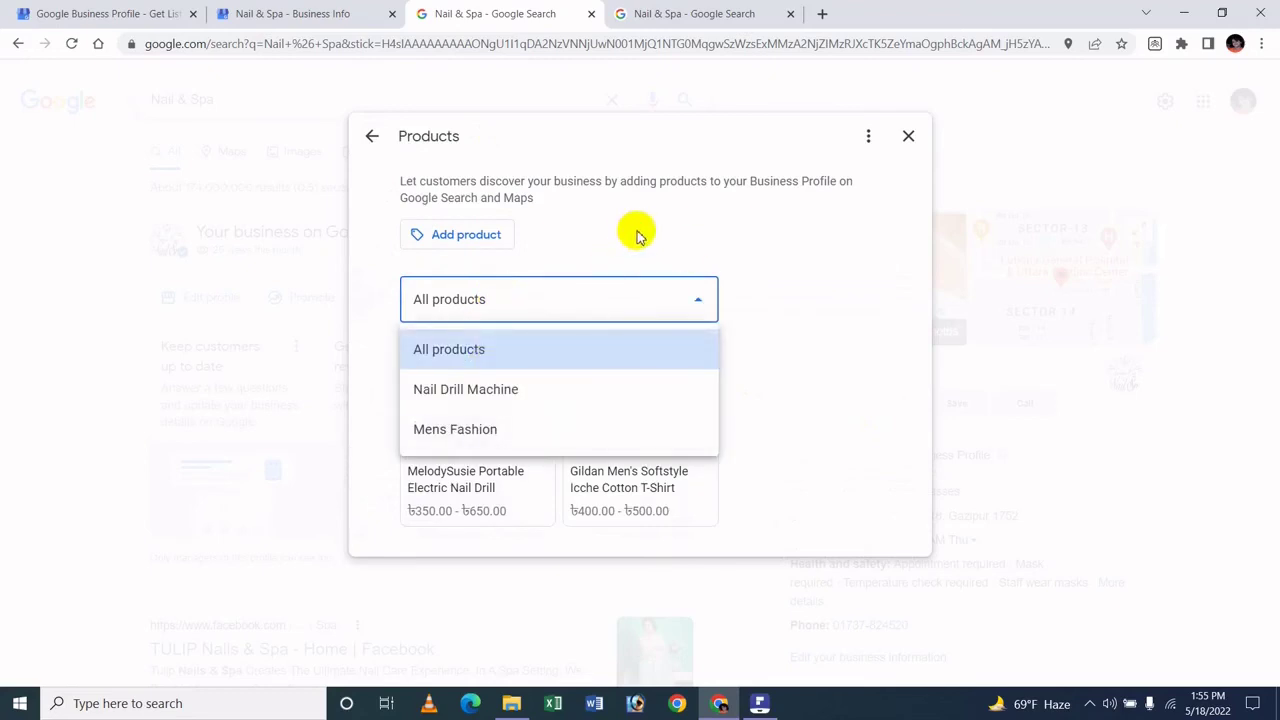
{"action": "left_click", "coordinate": [493, 231]}
{"action": "left_click", "coordinate": [491, 250]}
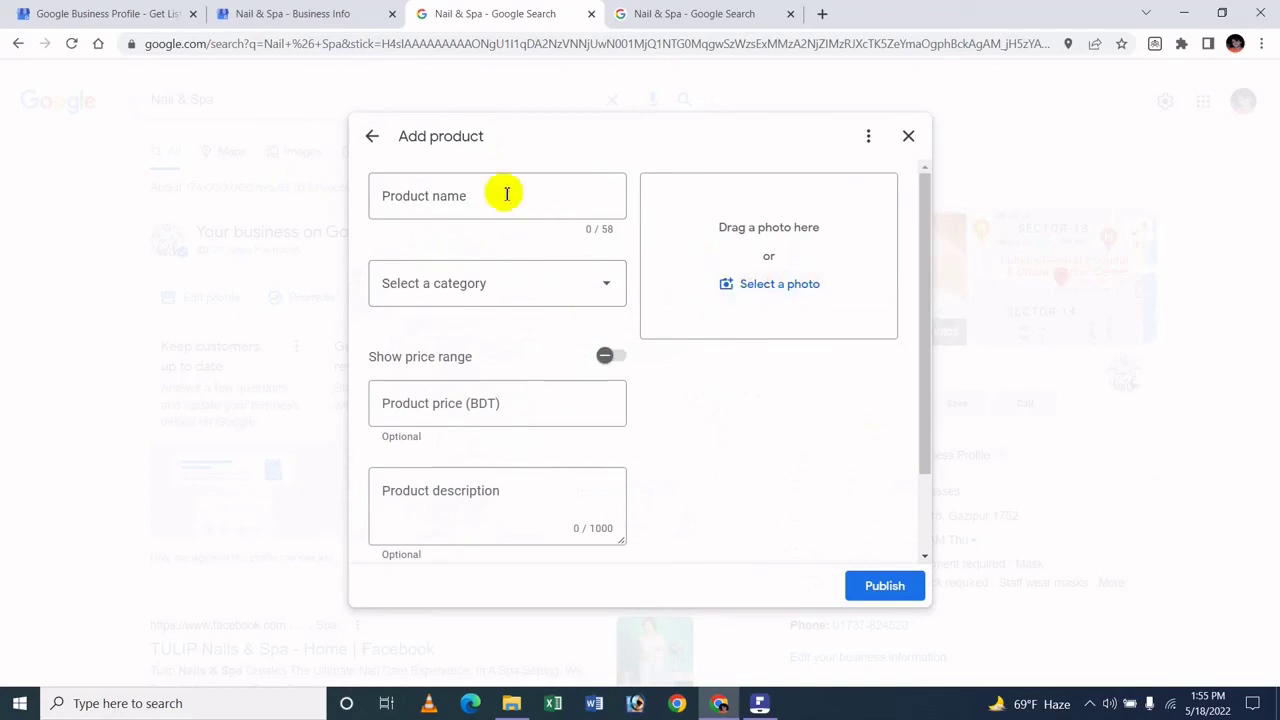
{"action": "left_click", "coordinate": [370, 140]}
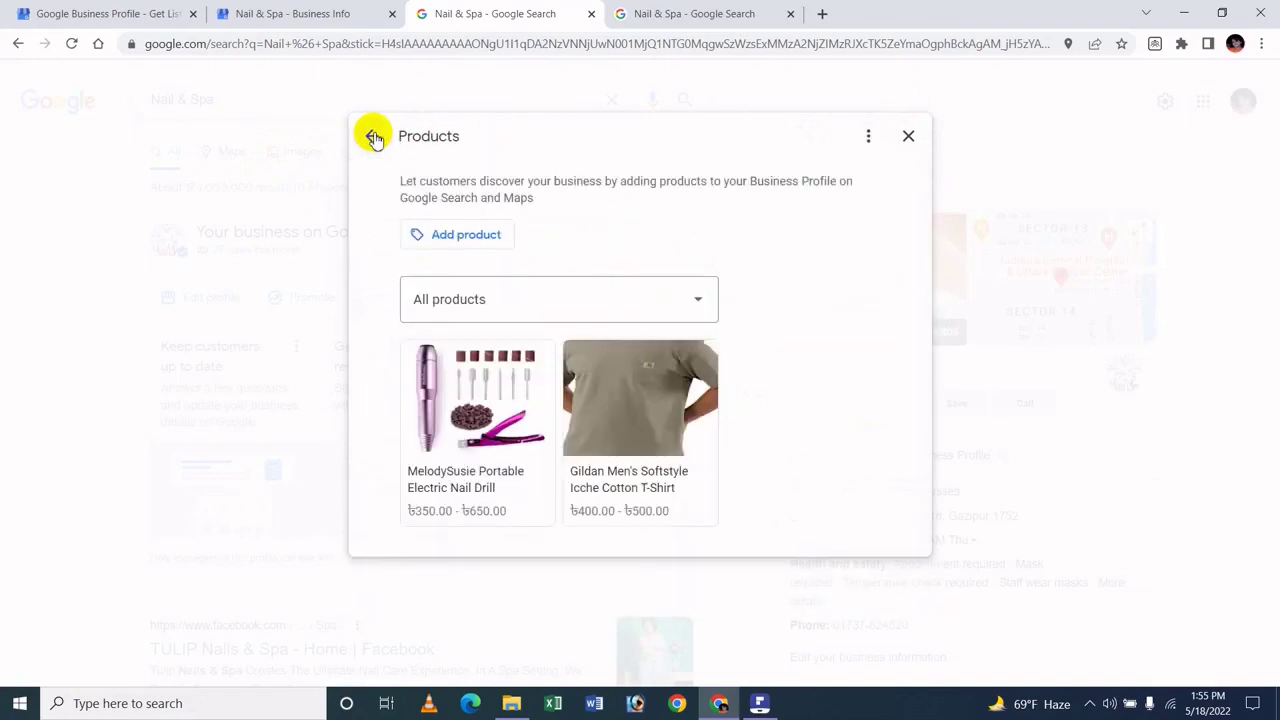
{"action": "left_click", "coordinate": [373, 138]}
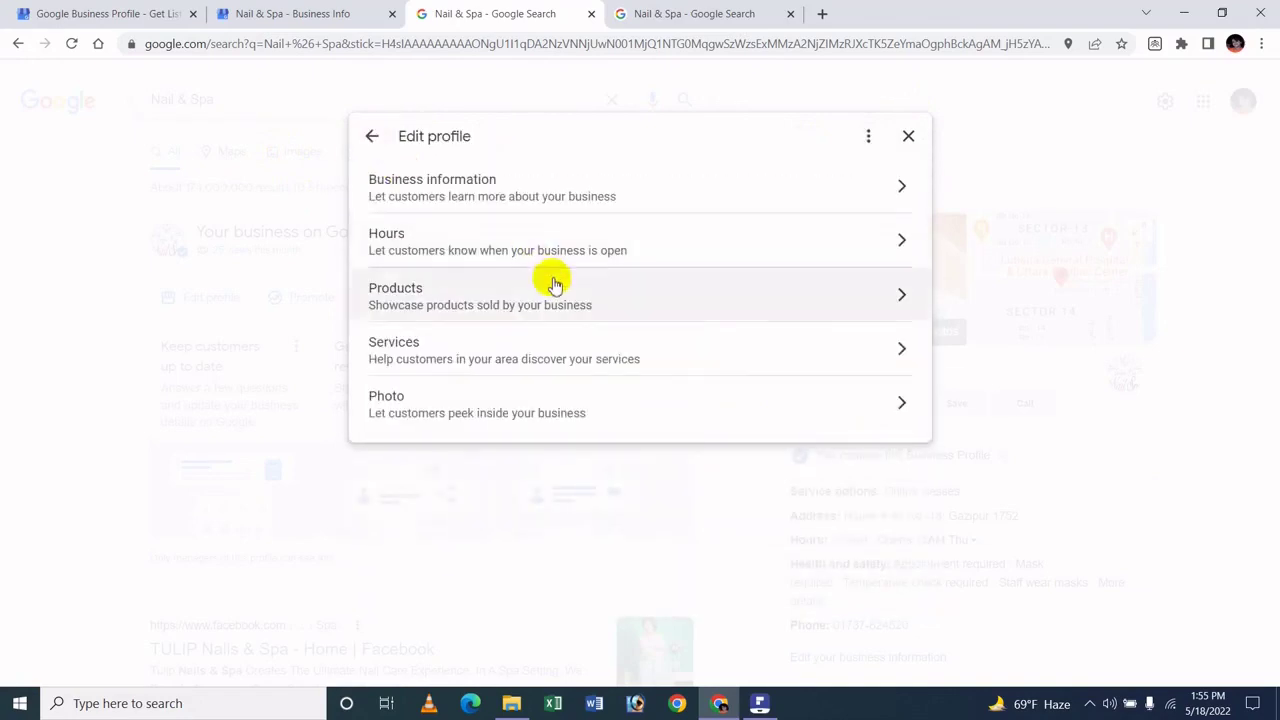
Review the services listed under each business category and return to the profile editing options
{"action": "left_click", "coordinate": [562, 360]}
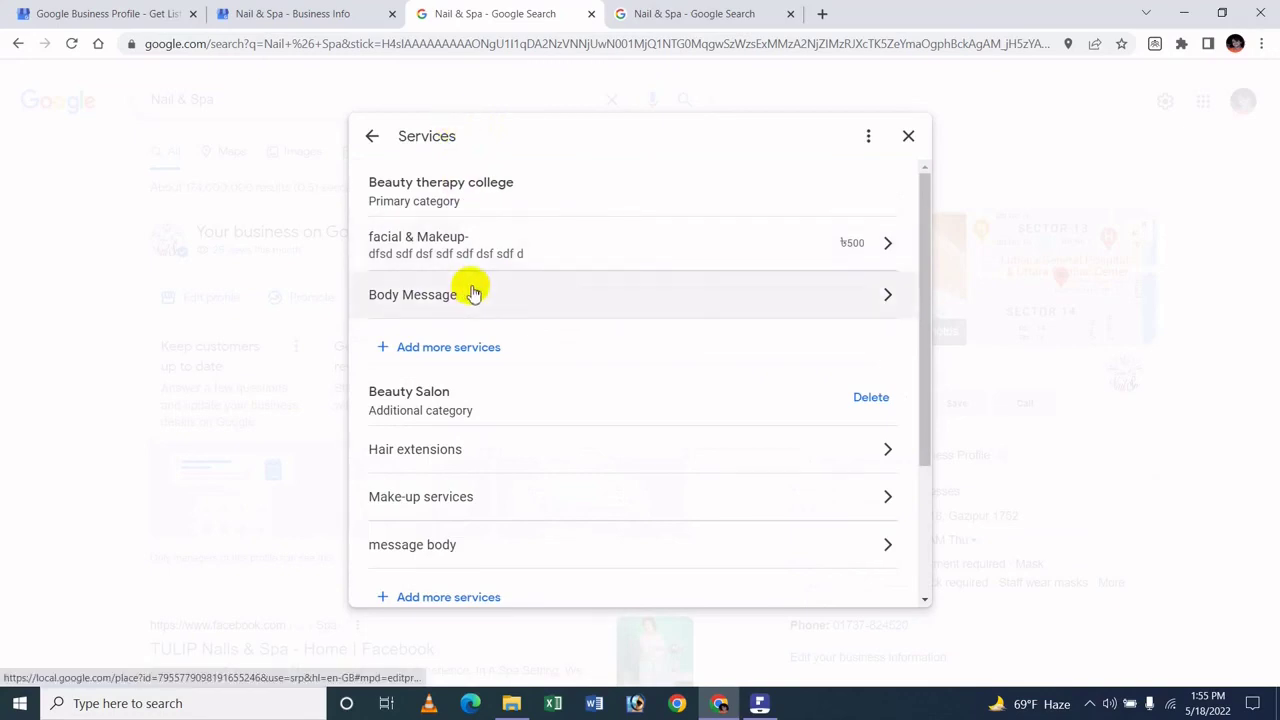
{"action": "scroll", "coordinate": [474, 293], "scroll_direction": "down", "scroll_amount": 2}
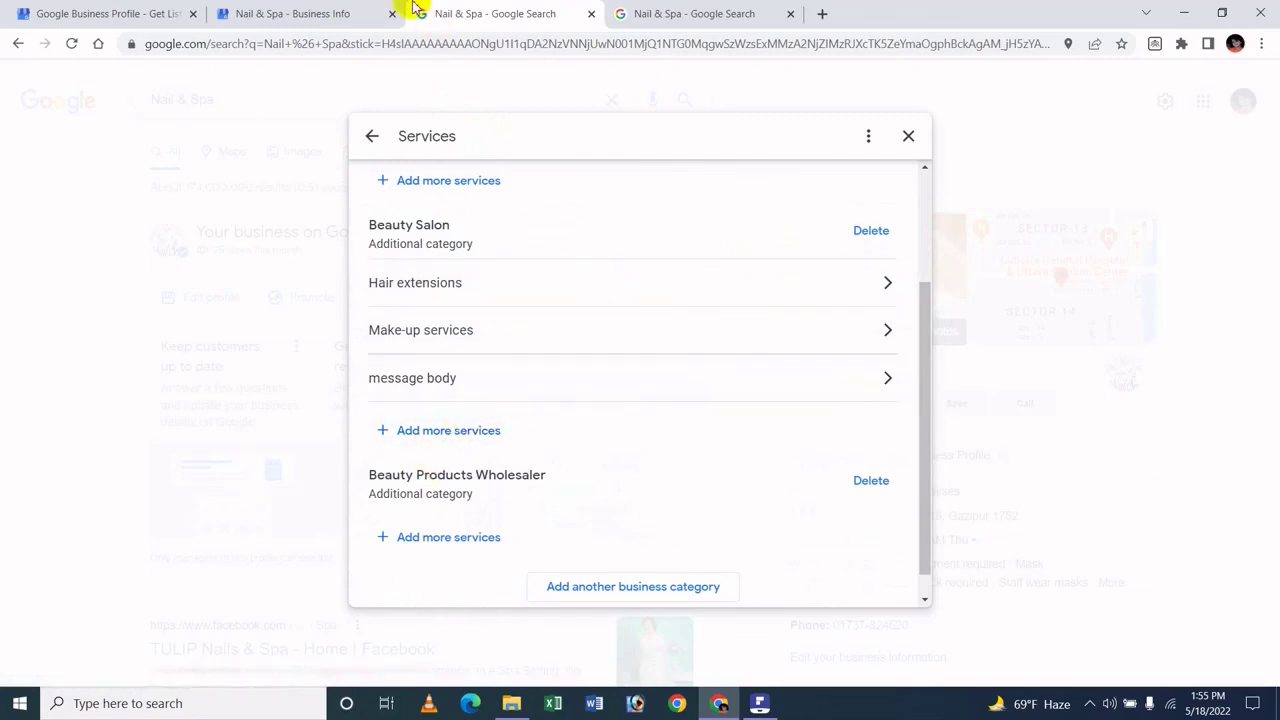
{"action": "scroll", "coordinate": [657, 349], "scroll_direction": "down", "scroll_amount": 1}
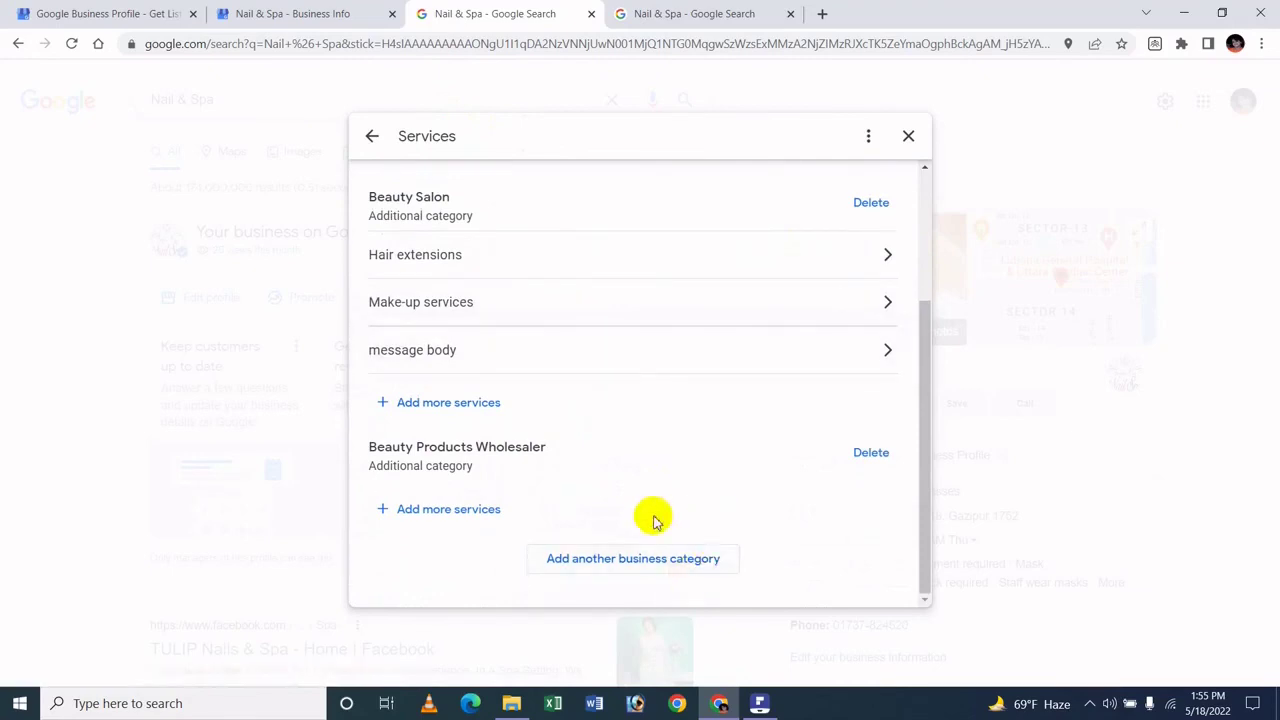
{"action": "scroll", "coordinate": [654, 466], "scroll_direction": "up", "scroll_amount": 3}
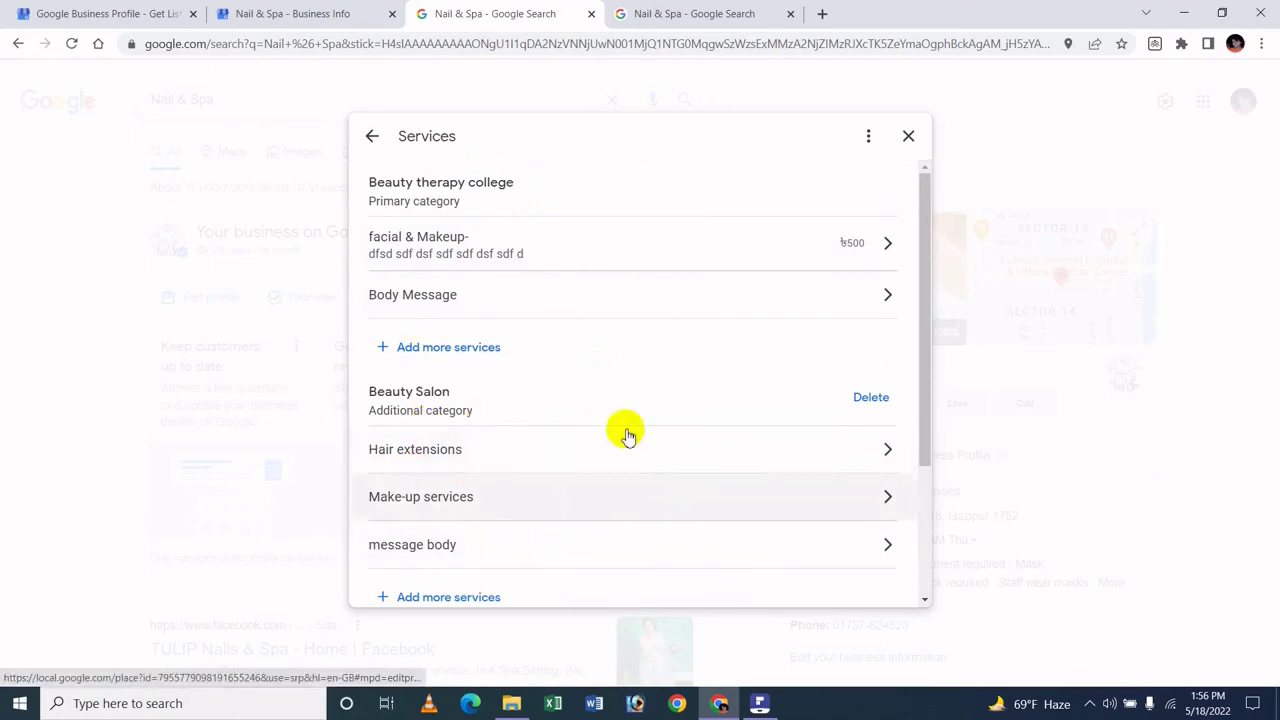
{"action": "scroll", "coordinate": [625, 435], "scroll_direction": "down", "scroll_amount": 3}
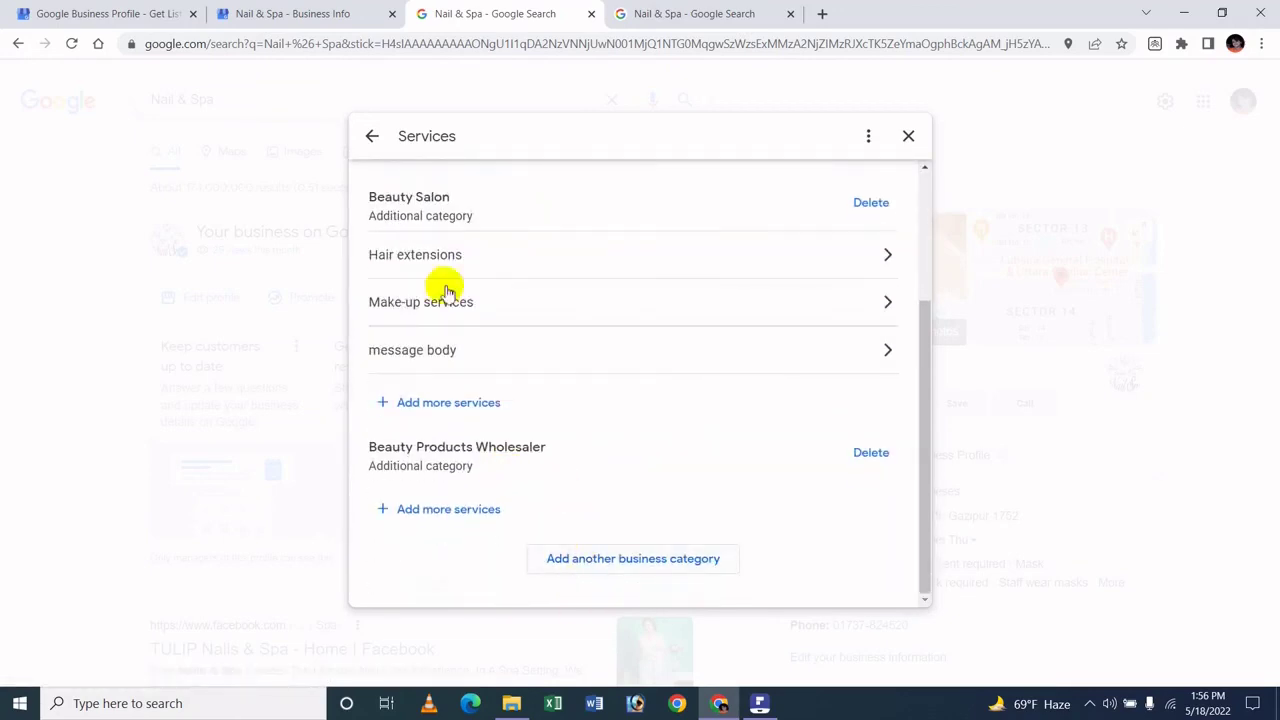
{"action": "left_click", "coordinate": [376, 140]}
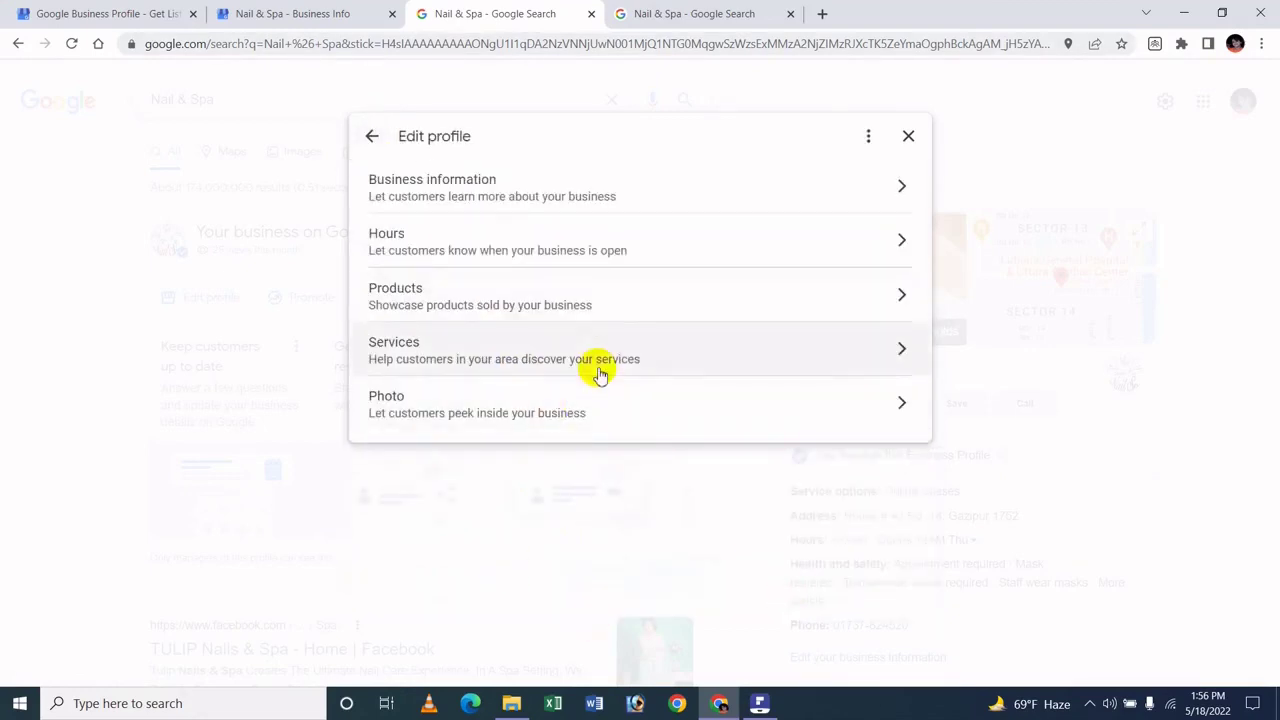
Open the Photo option to show the public photo upload dialog for Nail & Spa
{"action": "left_click", "coordinate": [563, 397]}
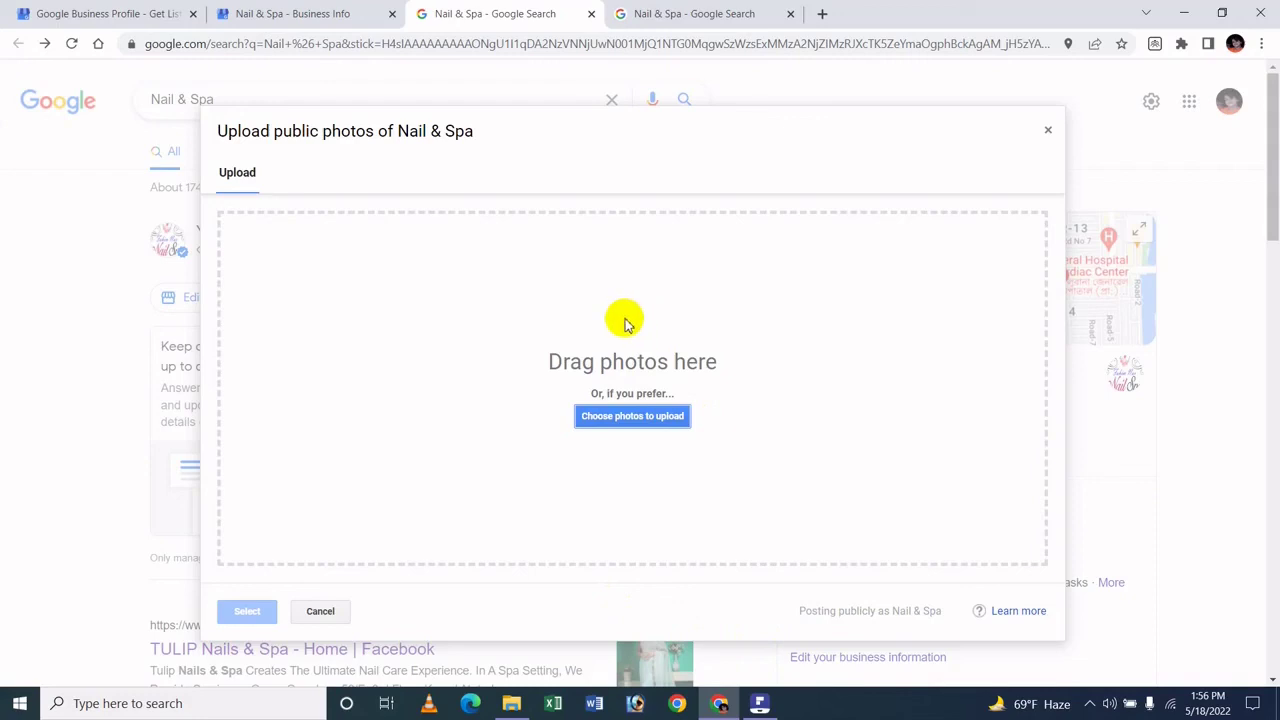
{"action": "left_click", "coordinate": [760, 705]}
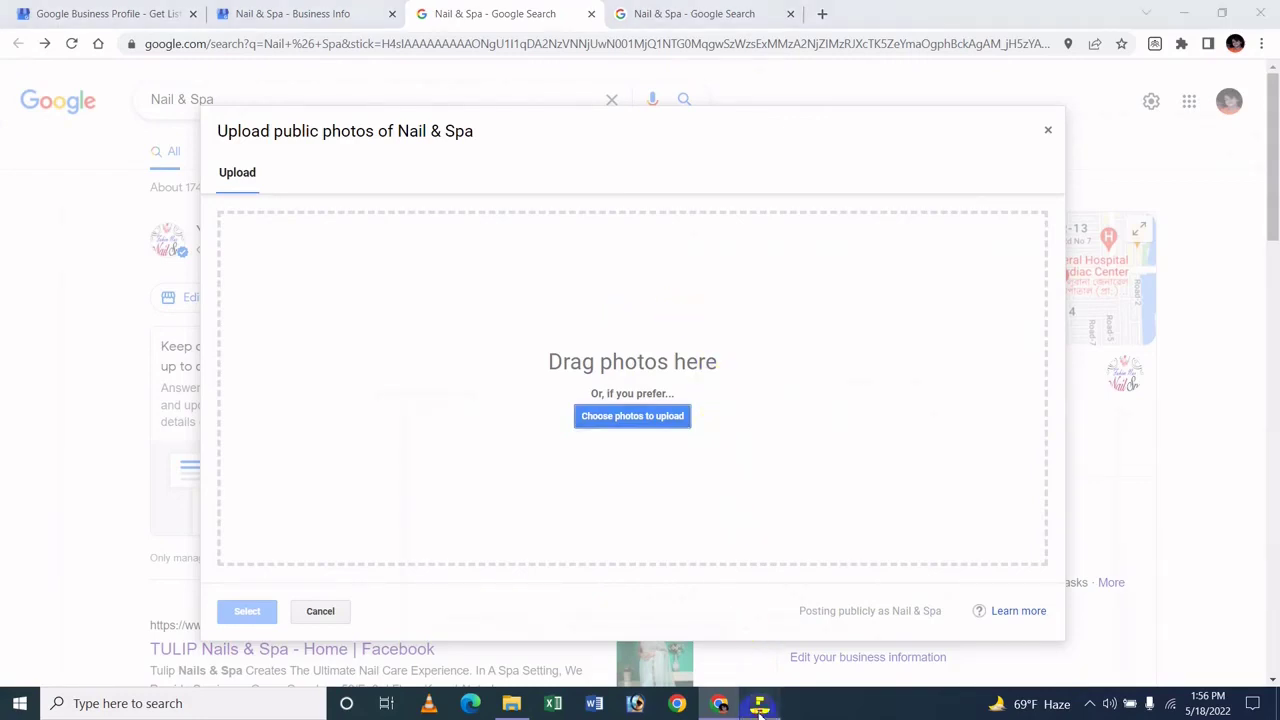